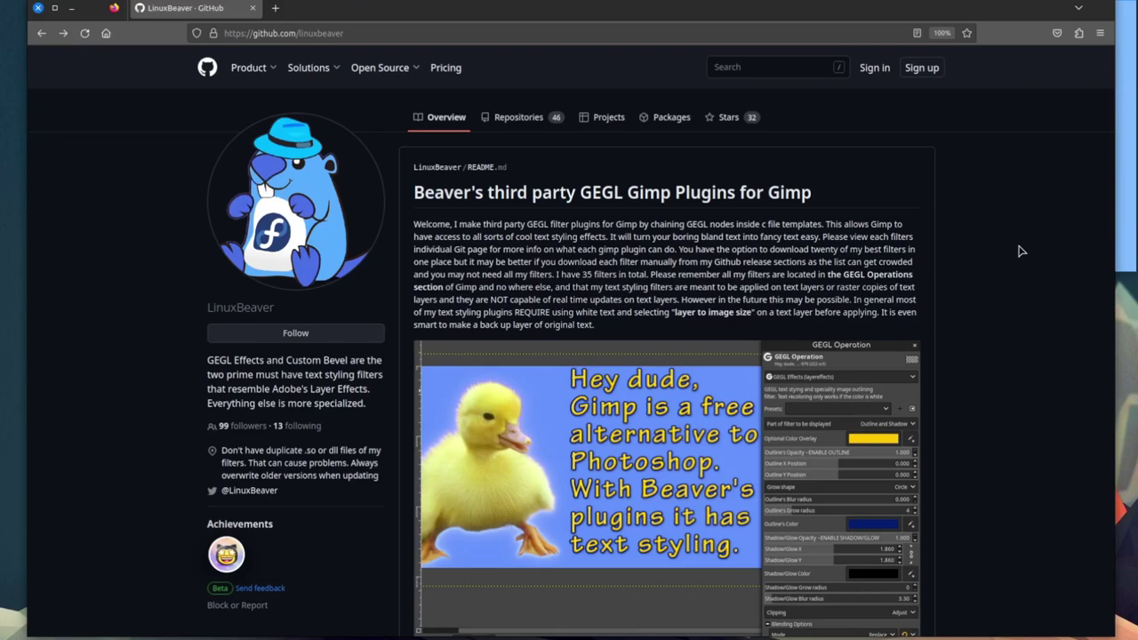
Scroll the README to the Windows, Linux, Flatpak, Snap and Mac install sections and zoom to 110%.
{"action": "scroll", "coordinate": [1021, 251], "scroll_direction": "down", "scroll_amount": 10}
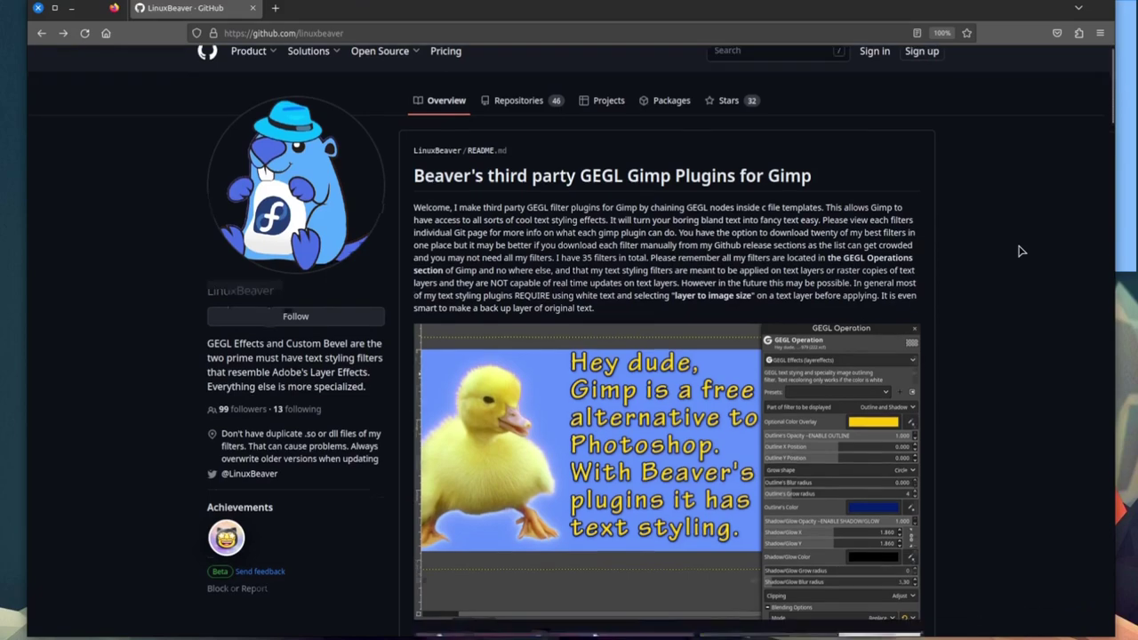
{"action": "scroll", "coordinate": [1021, 251], "scroll_direction": "down", "scroll_amount": 1}
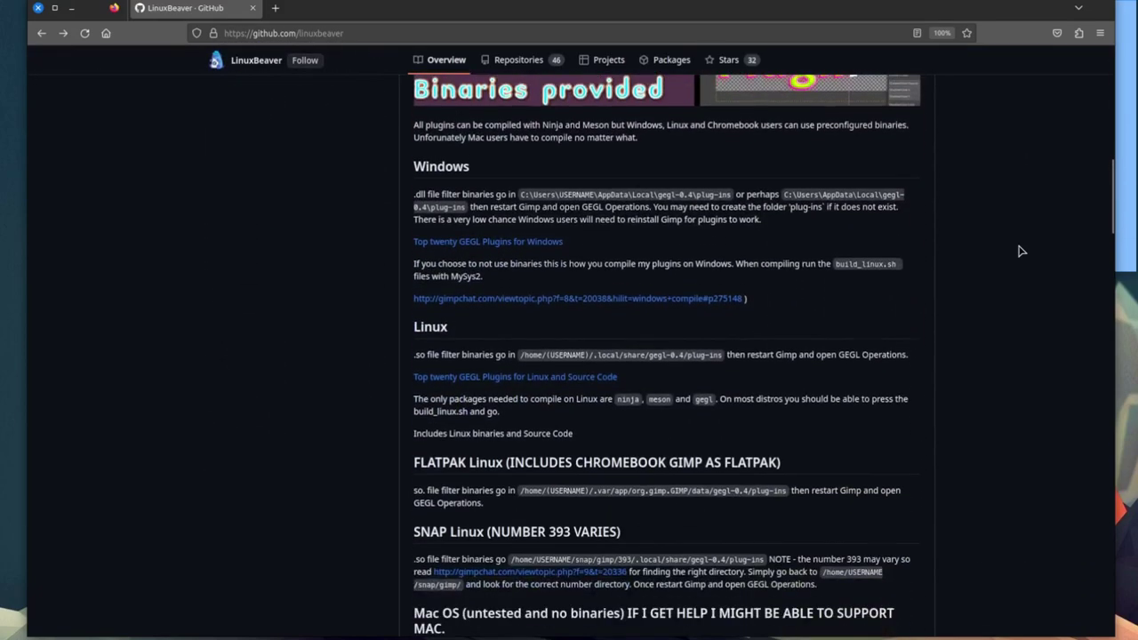
{"action": "scroll", "coordinate": [1020, 252], "scroll_direction": "down", "scroll_amount": 1}
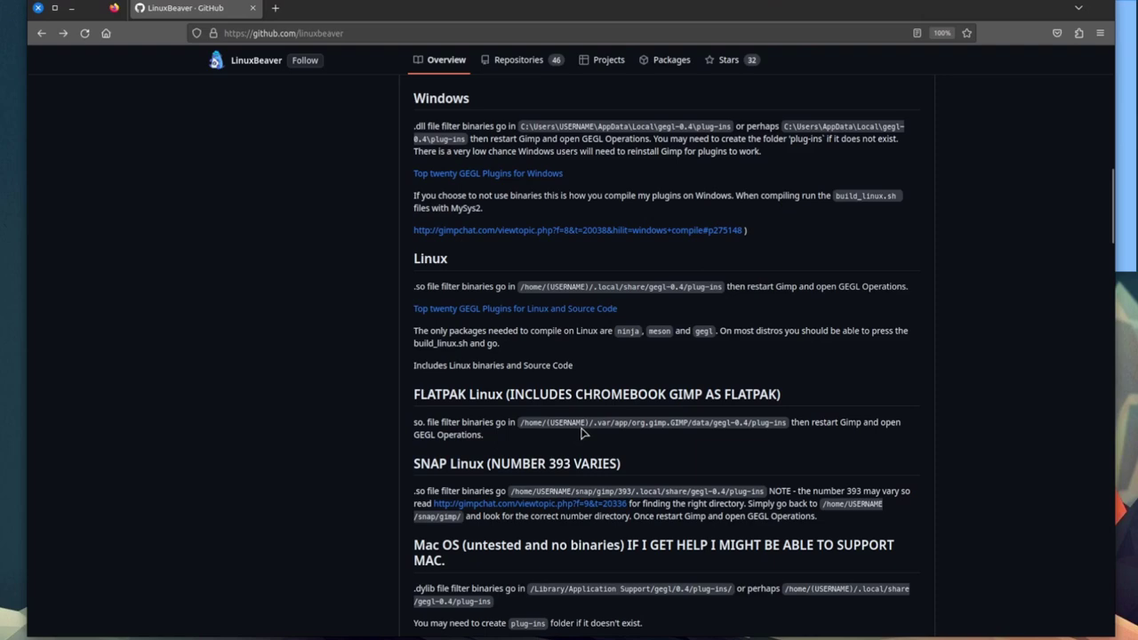
{"action": "key", "text": "ctrl+plus"}
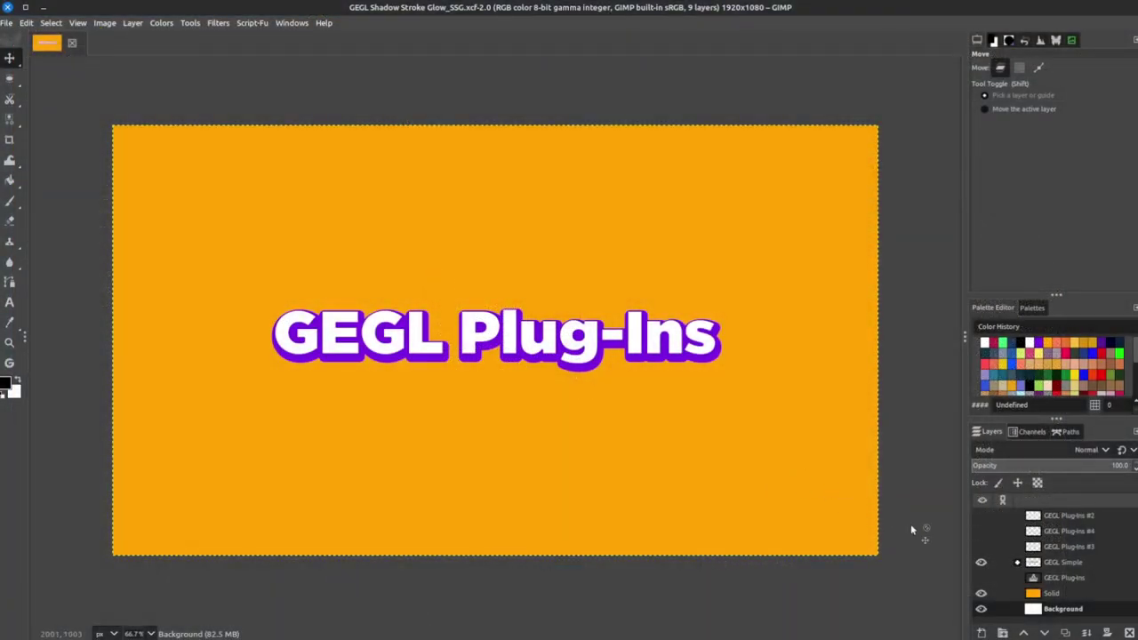
Hide GEGL Simple, show and duplicate the GEGL Plug-Ins layer, then hide the original.
{"action": "left_click", "coordinate": [982, 563]}
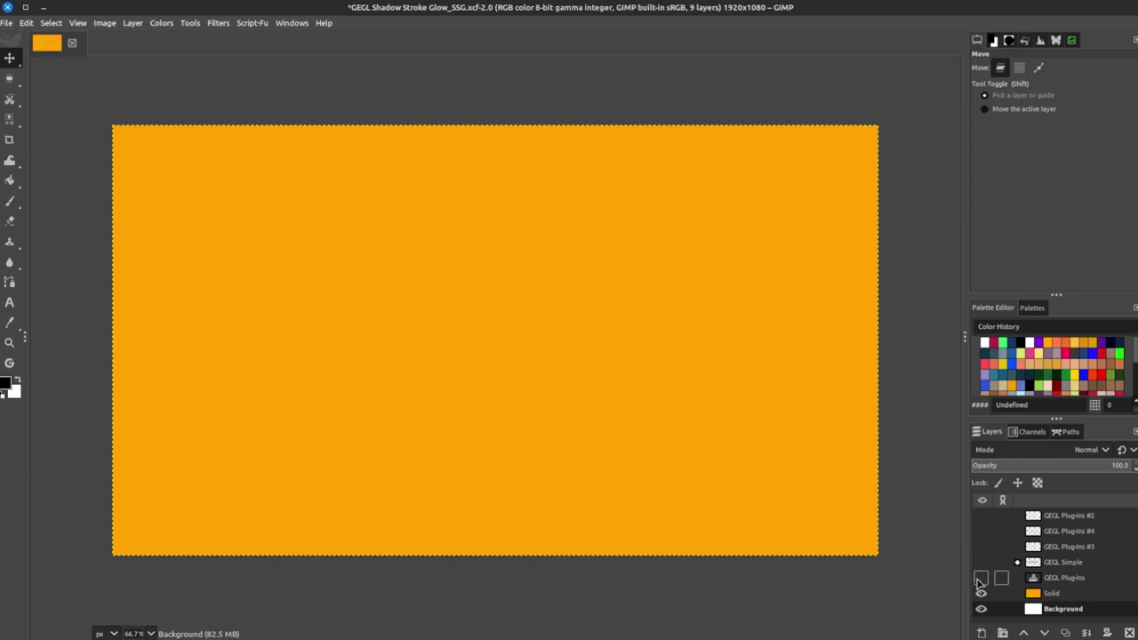
{"action": "left_click", "coordinate": [981, 579]}
{"action": "left_click", "coordinate": [1051, 579]}
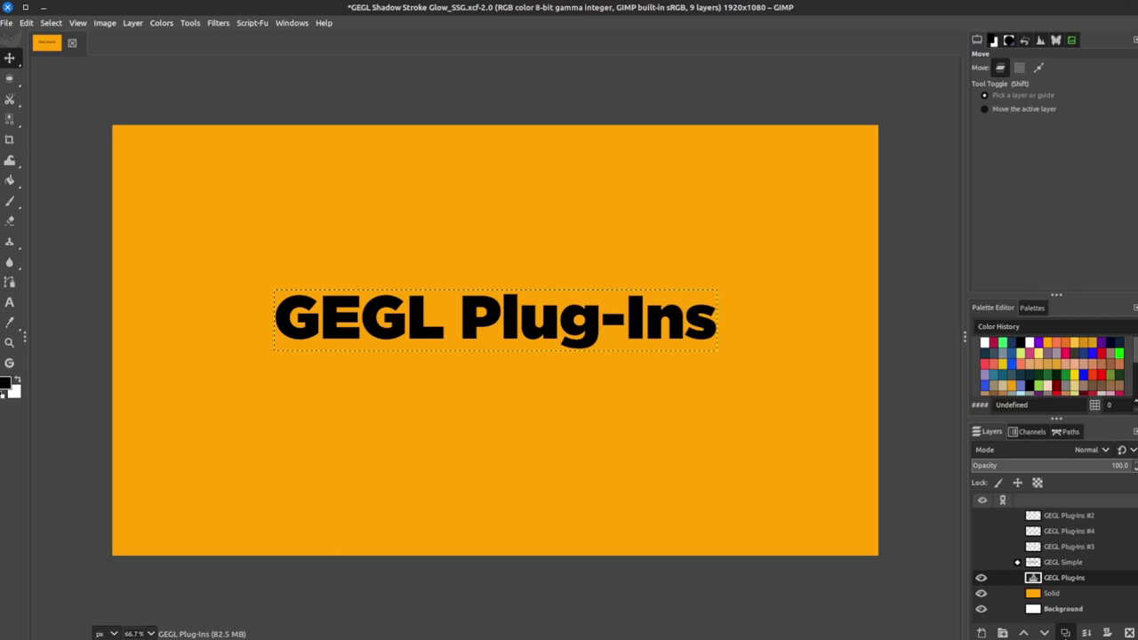
{"action": "left_click", "coordinate": [1063, 632]}
{"action": "left_click", "coordinate": [982, 593]}
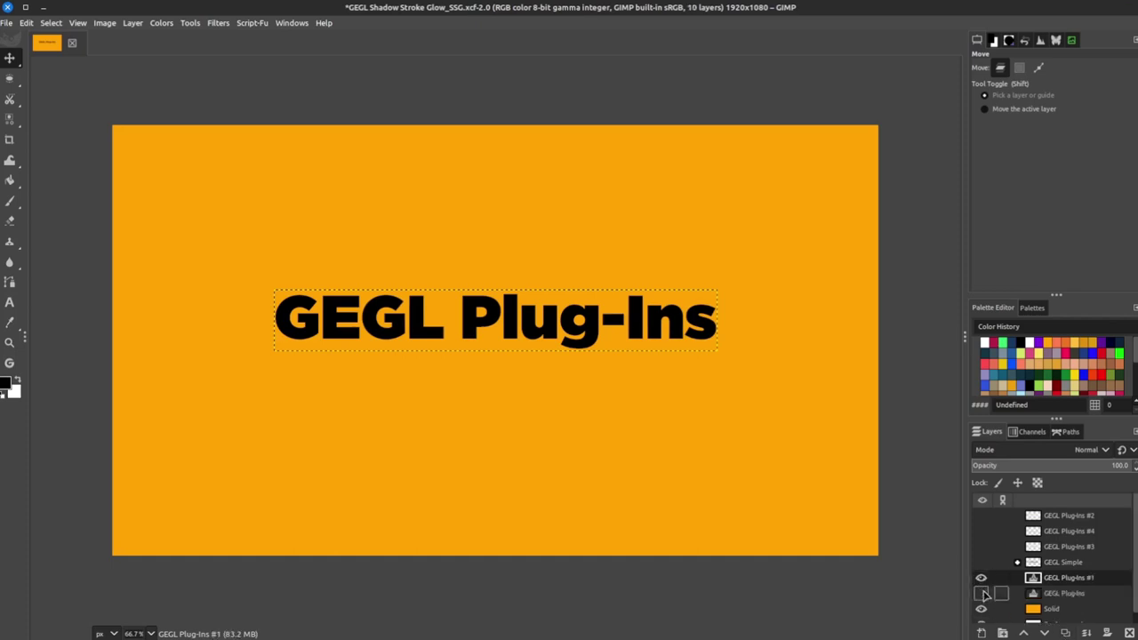
Change the duplicated GEGL Plug-Ins text colour to white ffffff.
{"action": "key", "text": "t"}
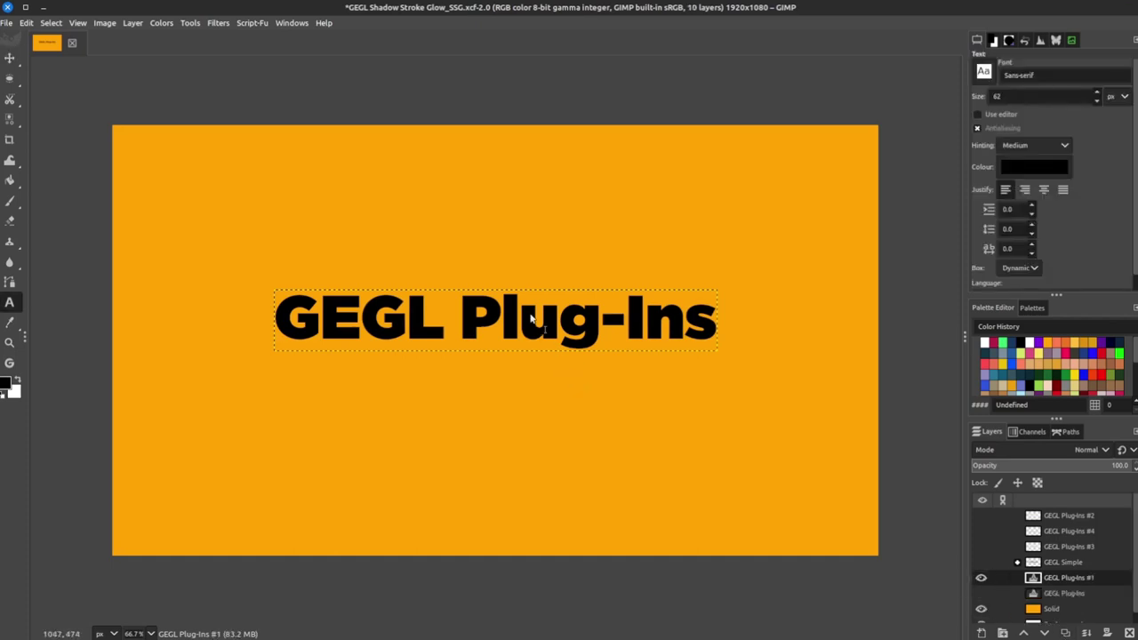
{"action": "left_click", "coordinate": [534, 320]}
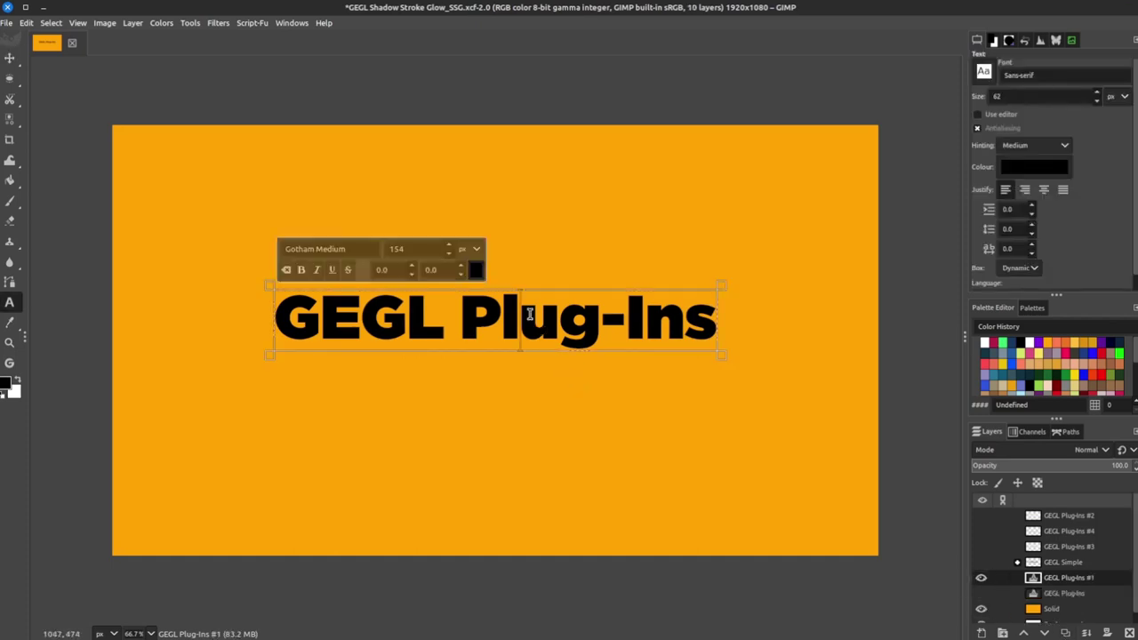
{"action": "left_click", "coordinate": [473, 270]}
{"action": "left_click_drag", "start_coordinate": [424, 249], "coordinate": [342, 174]}
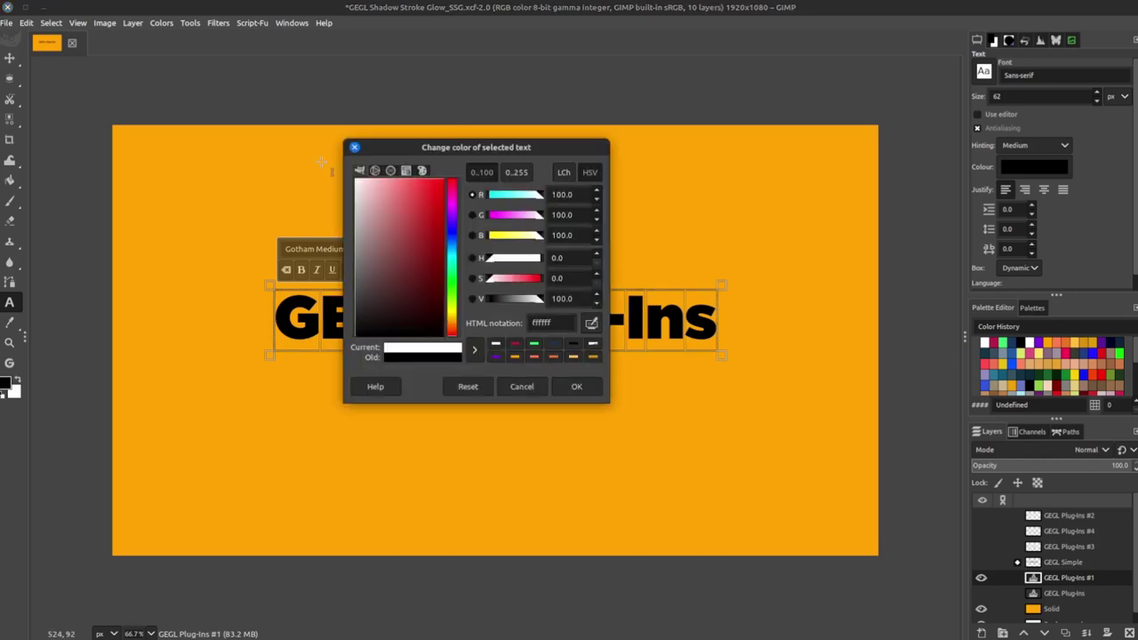
{"action": "left_click", "coordinate": [577, 389]}
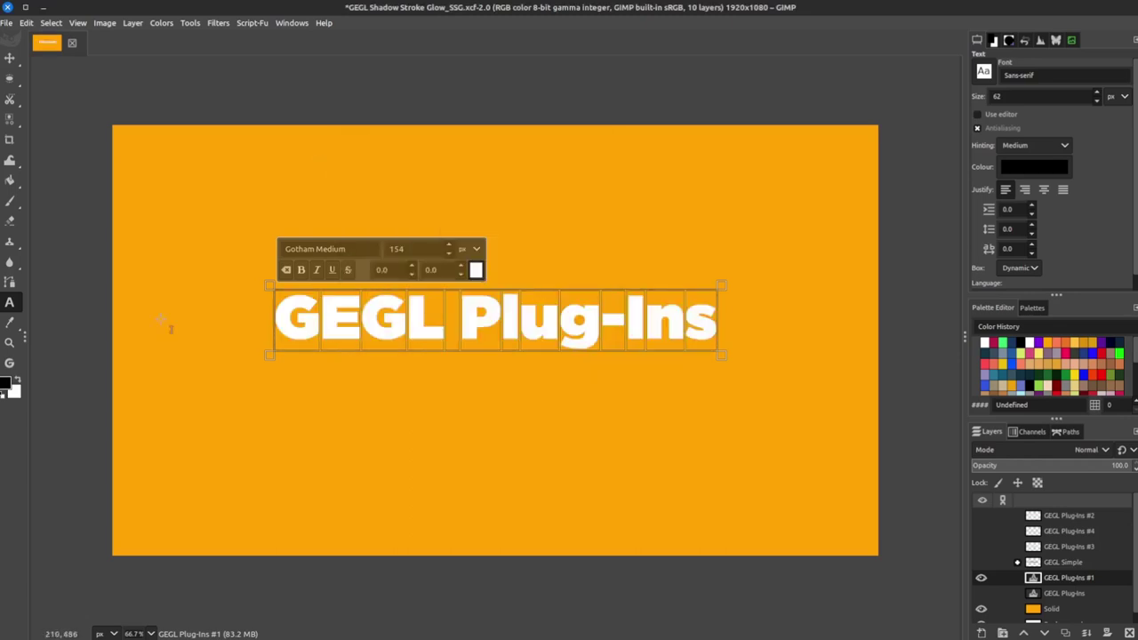
{"action": "key", "text": "m"}
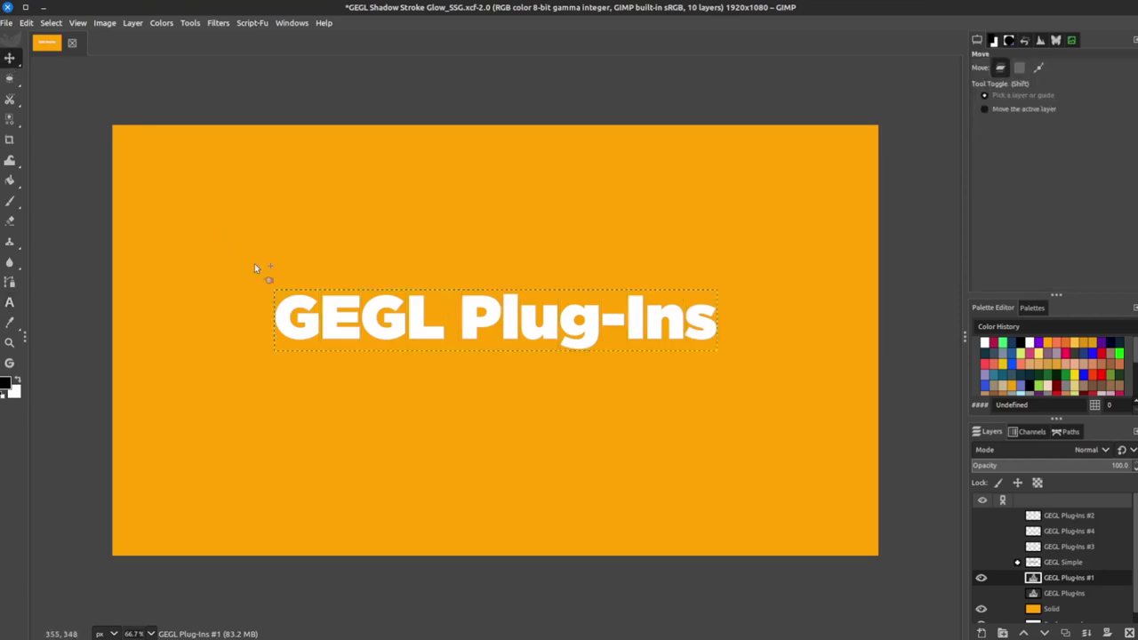
{"action": "left_click", "coordinate": [190, 24]}
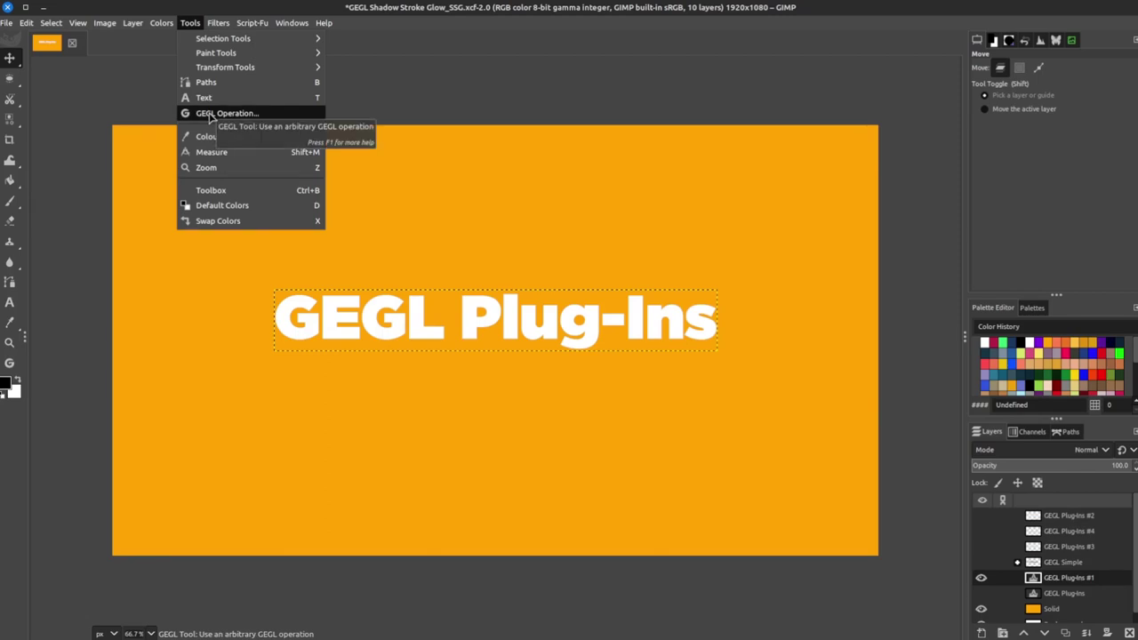
{"action": "left_click", "coordinate": [194, 24]}
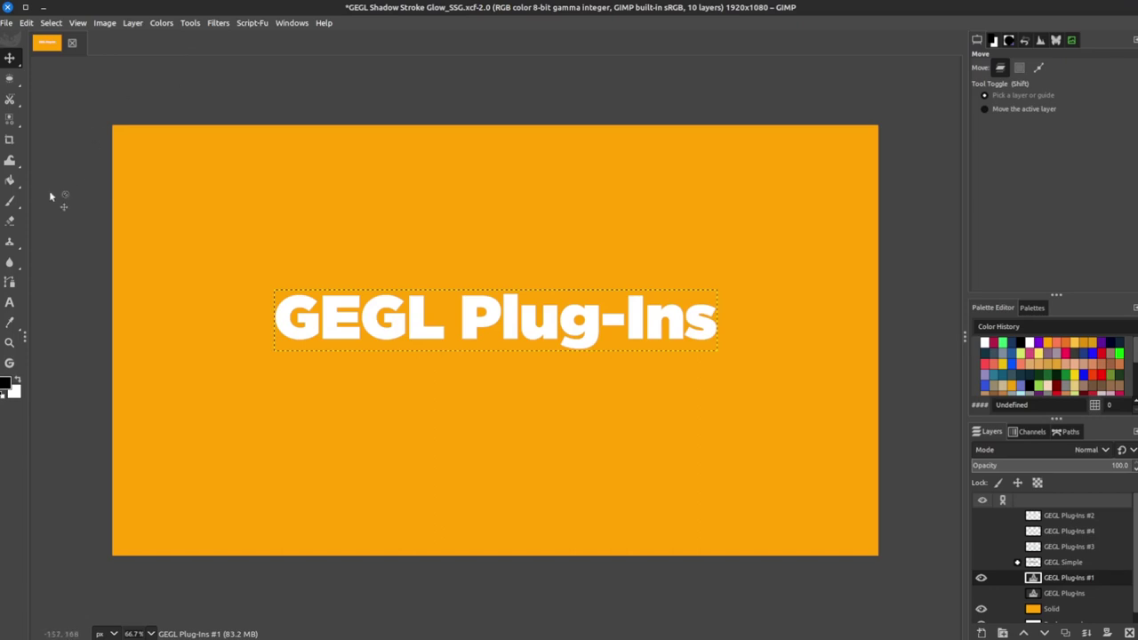
{"action": "left_click", "coordinate": [26, 24]}
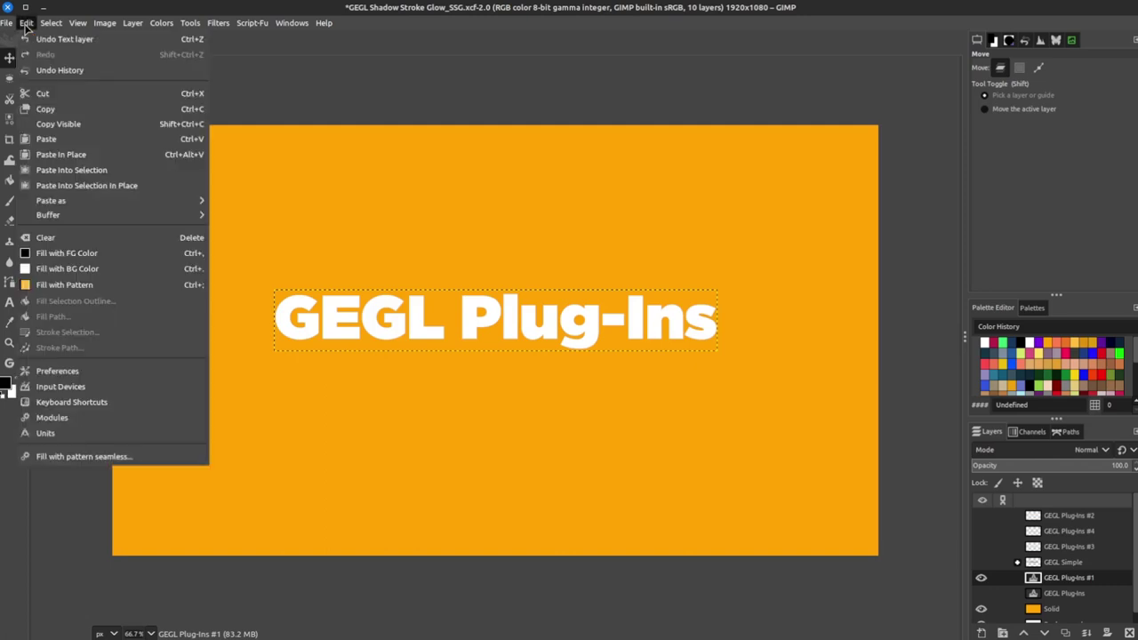
{"action": "left_click", "coordinate": [55, 374]}
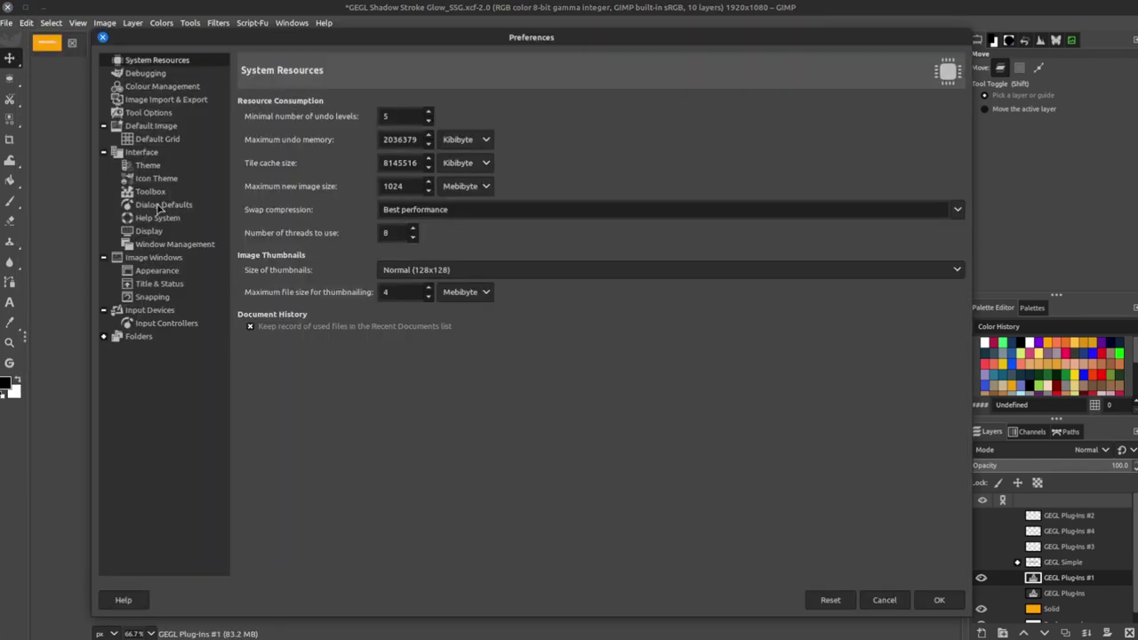
{"action": "left_click", "coordinate": [145, 192]}
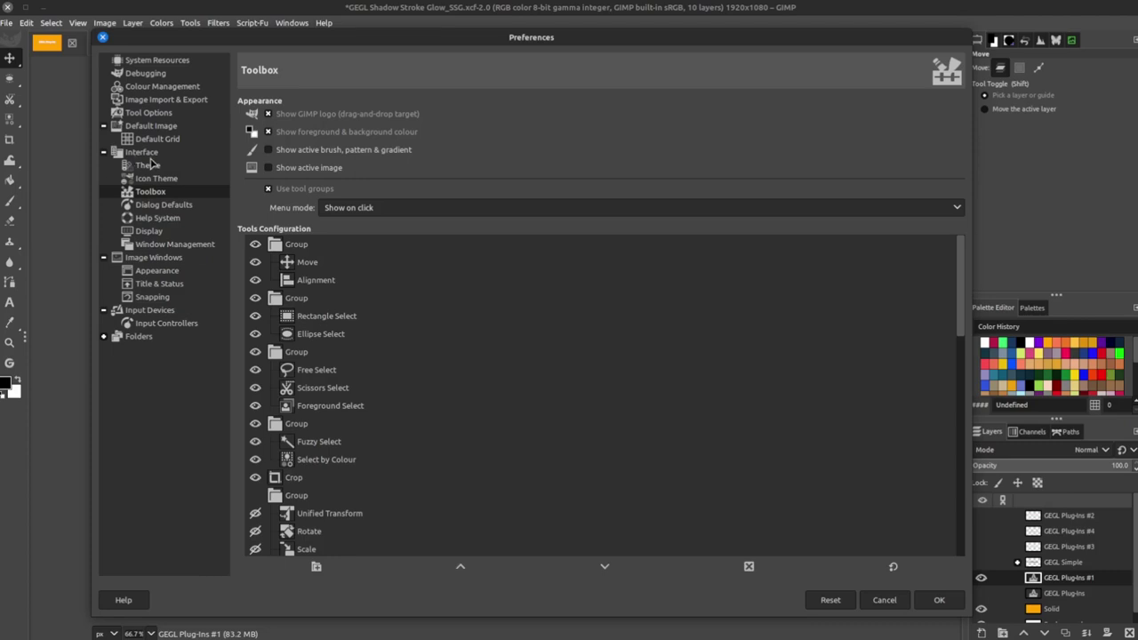
{"action": "scroll", "coordinate": [331, 355], "scroll_direction": "down", "scroll_amount": 10}
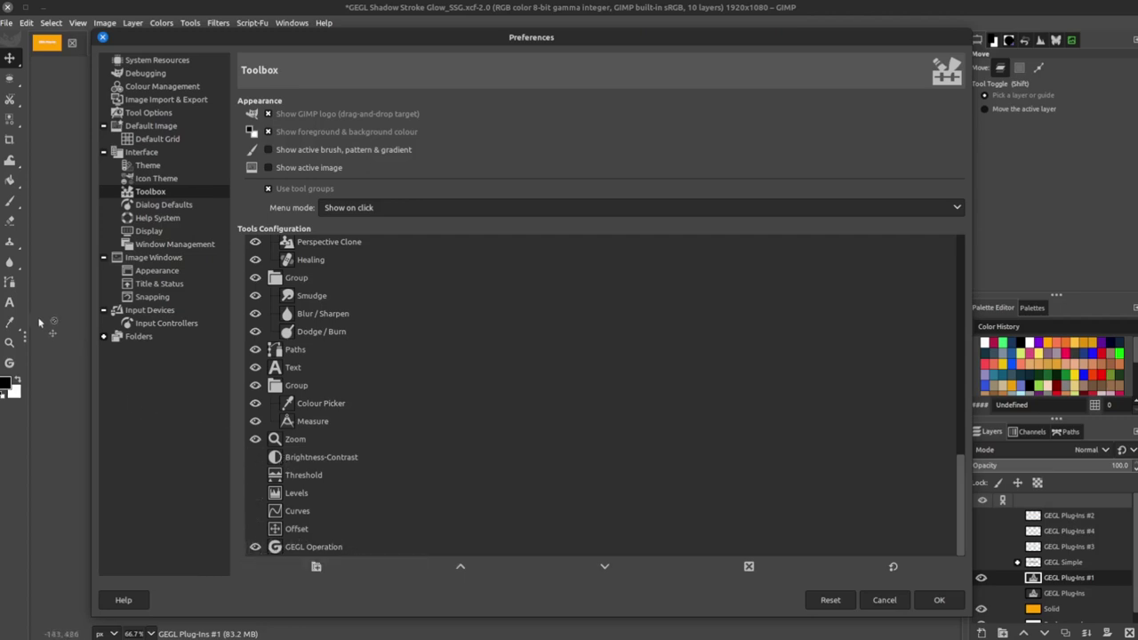
{"action": "left_click", "coordinate": [939, 601]}
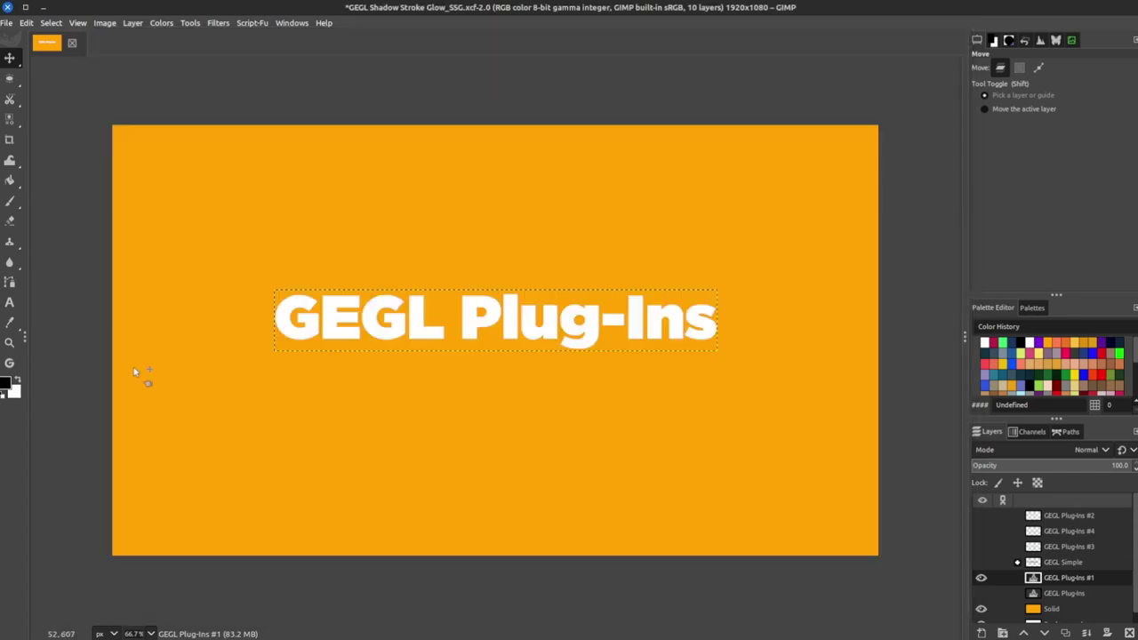
Load 'Add a Stroke, Shadow or Glow (ssg)' in the GEGL Operation tool on the white title, leaving presets unused.
{"action": "left_click", "coordinate": [8, 362]}
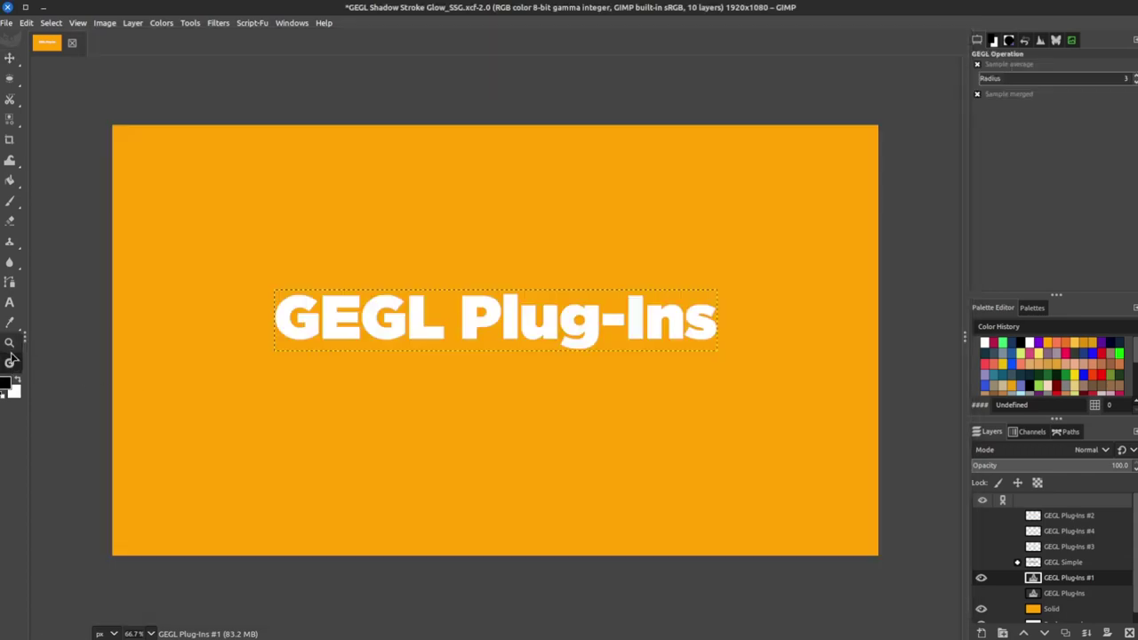
{"action": "left_click", "coordinate": [226, 362]}
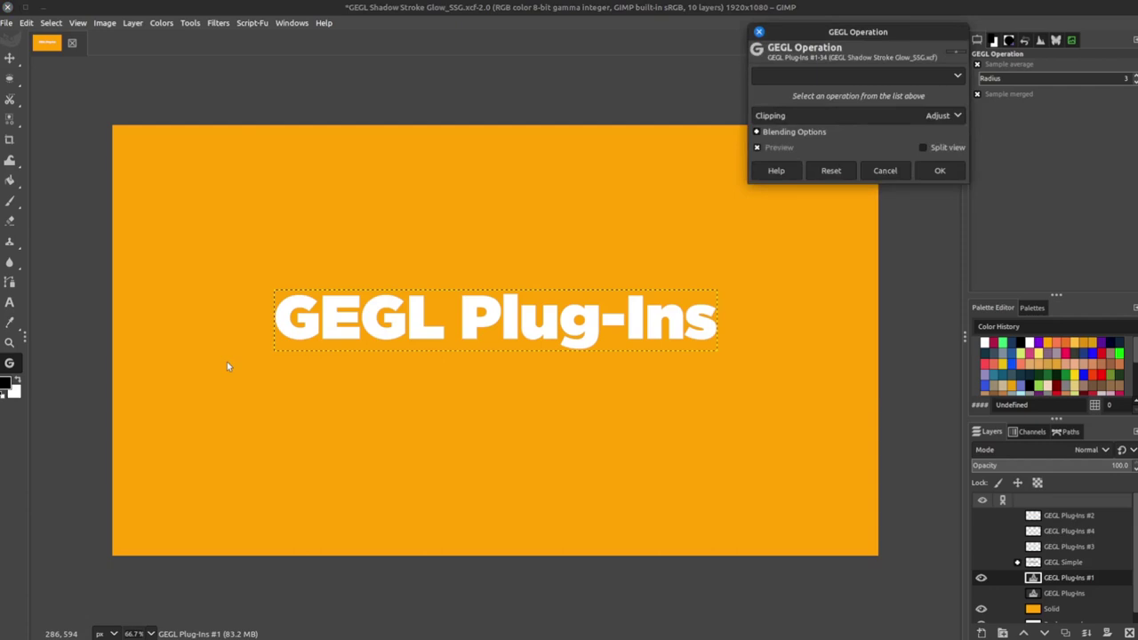
{"action": "left_click_drag", "start_coordinate": [866, 32], "coordinate": [841, 83]}
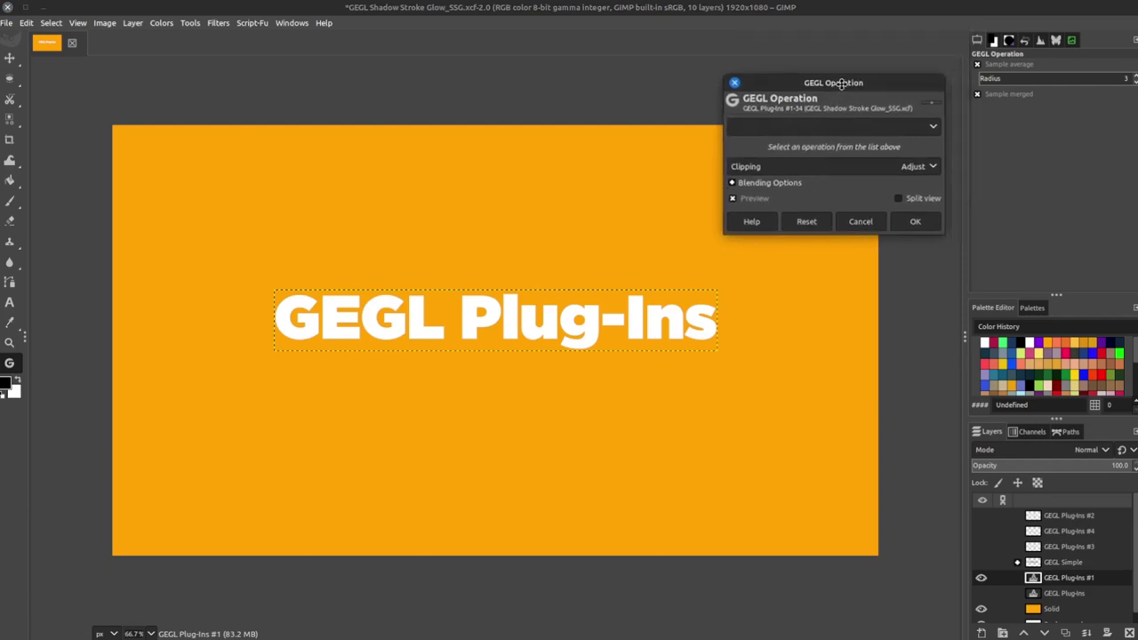
{"action": "left_click", "coordinate": [930, 127]}
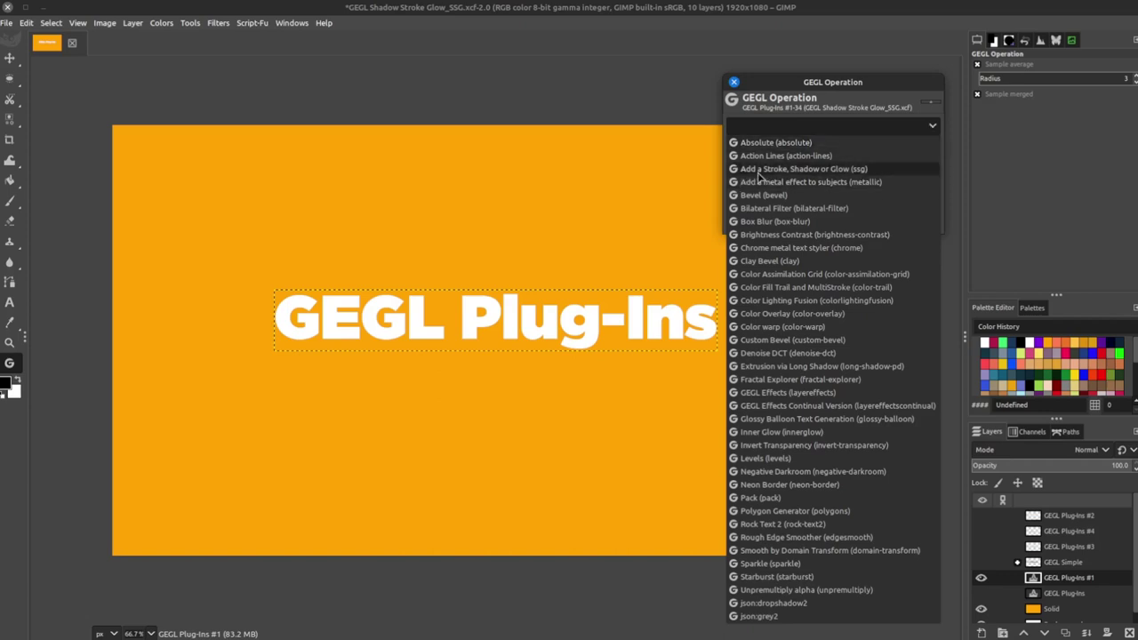
{"action": "left_click", "coordinate": [857, 169]}
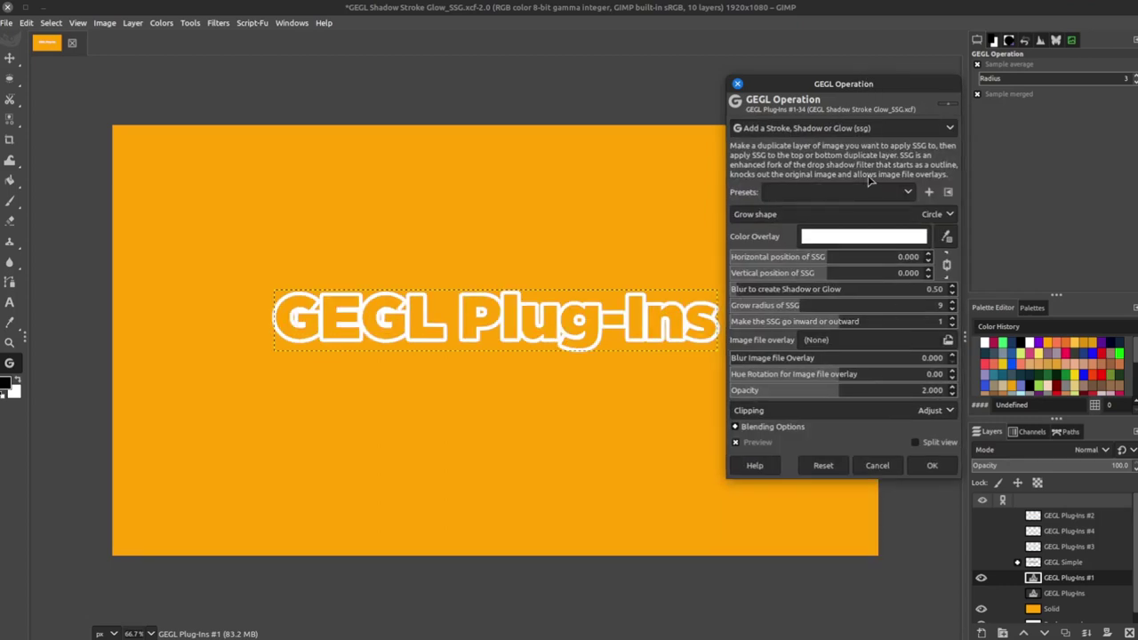
{"action": "left_click", "coordinate": [851, 199]}
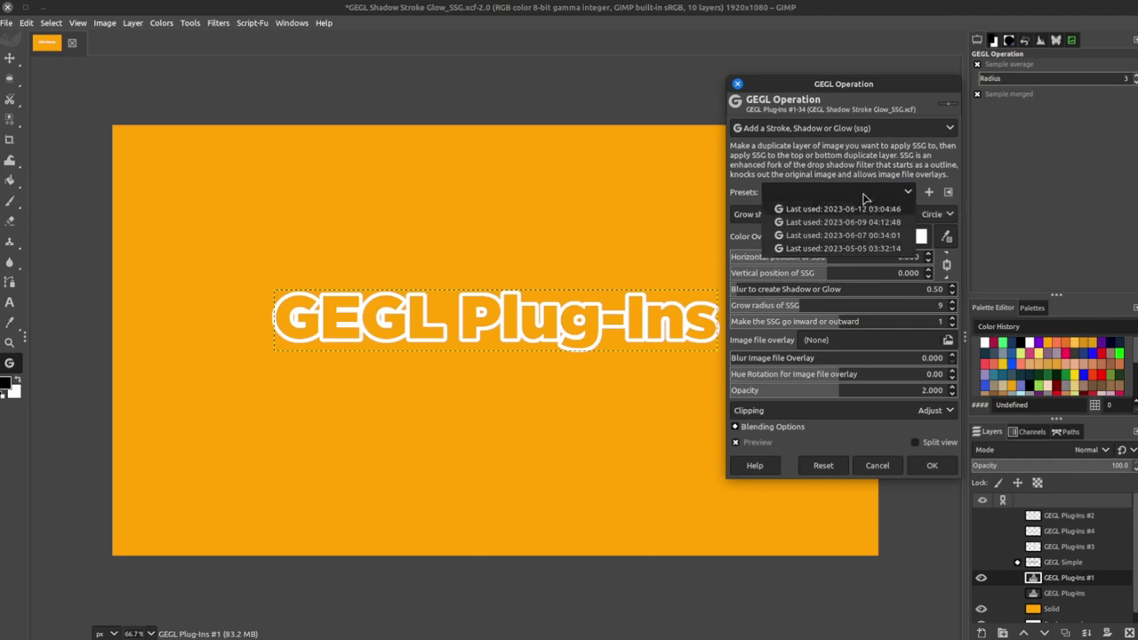
{"action": "left_click", "coordinate": [863, 197]}
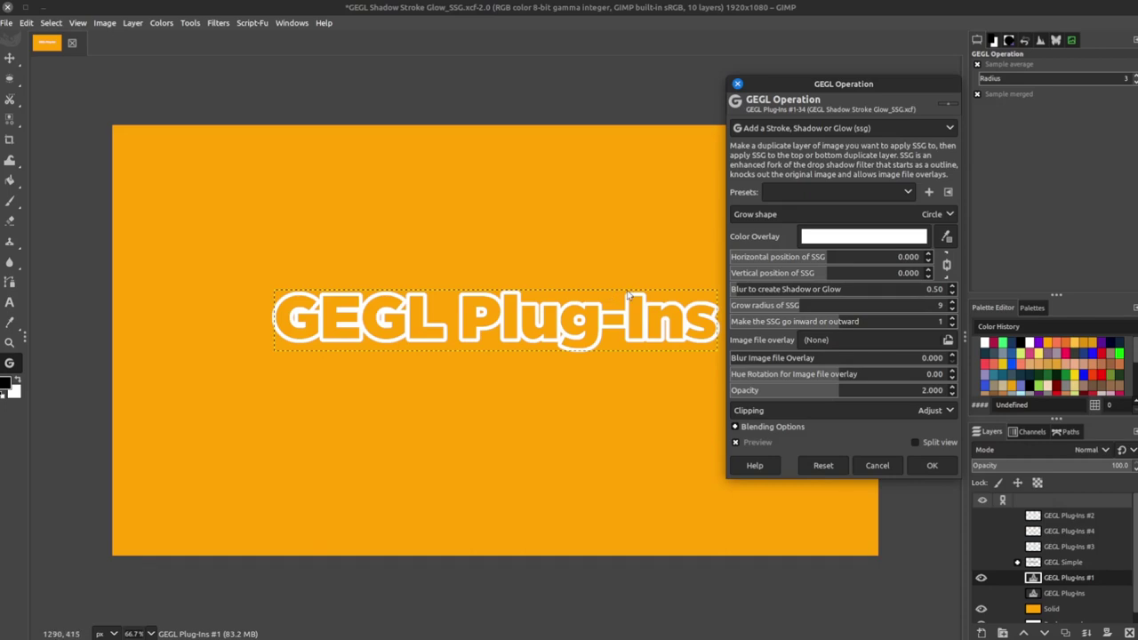
Try Square and Diamond grow shapes, then settle on Circle for the ssg stroke.
{"action": "left_click", "coordinate": [933, 216]}
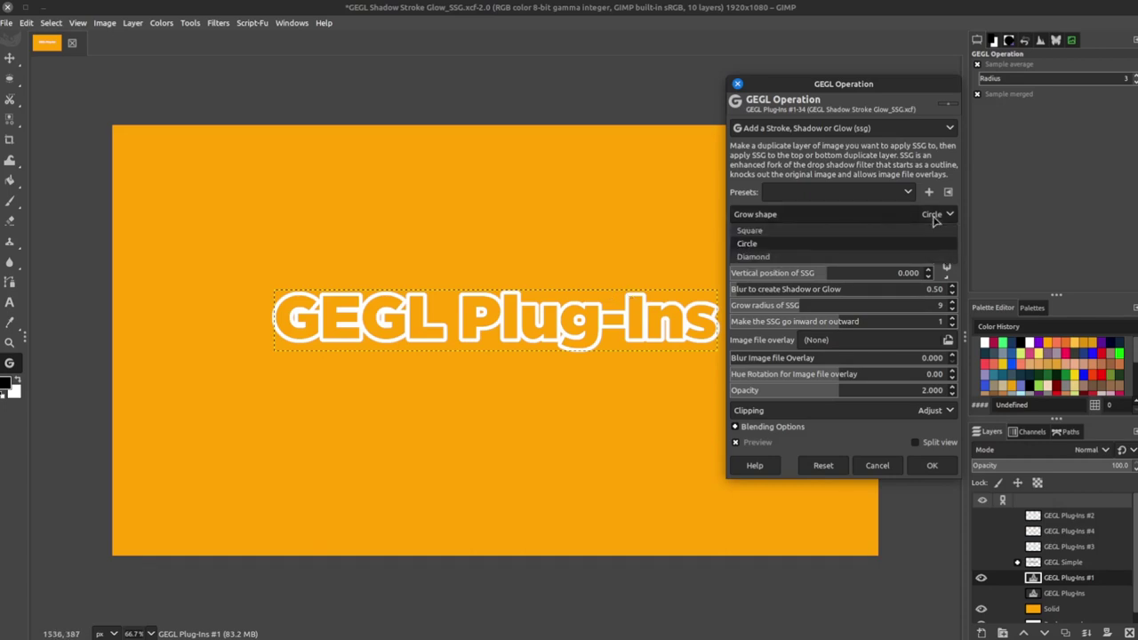
{"action": "left_click", "coordinate": [840, 237]}
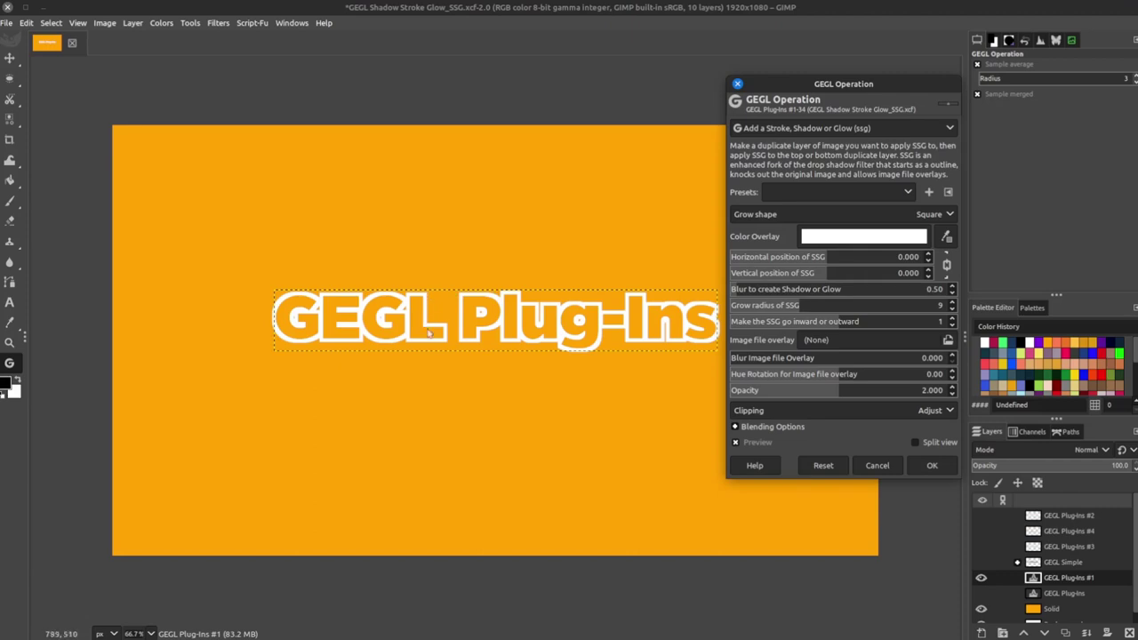
{"action": "left_click", "coordinate": [903, 214]}
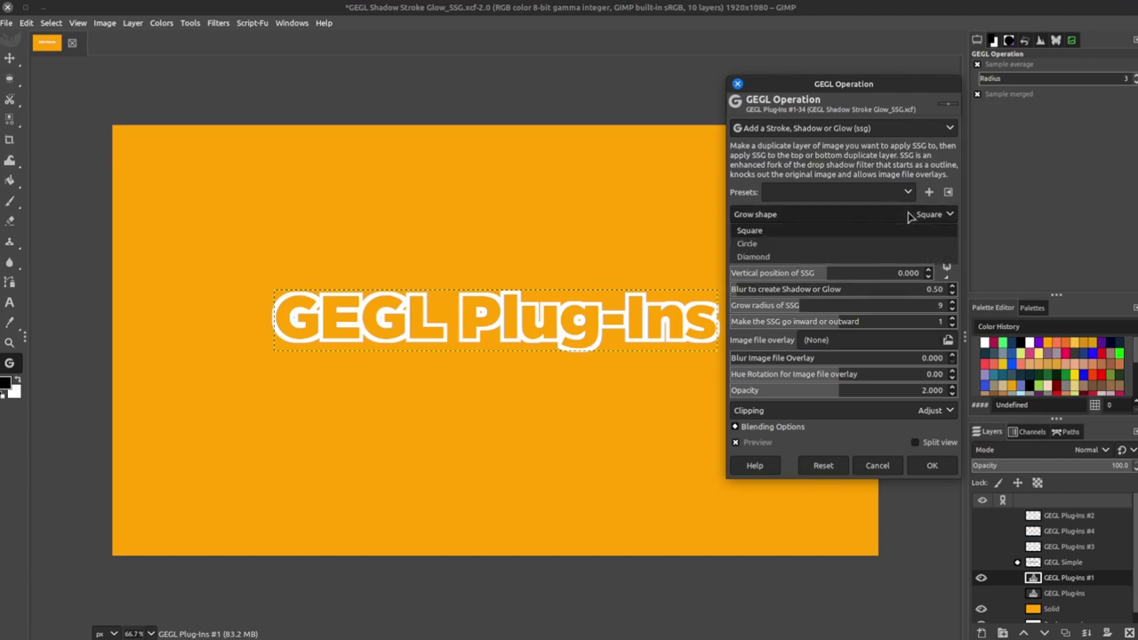
{"action": "left_click", "coordinate": [750, 258]}
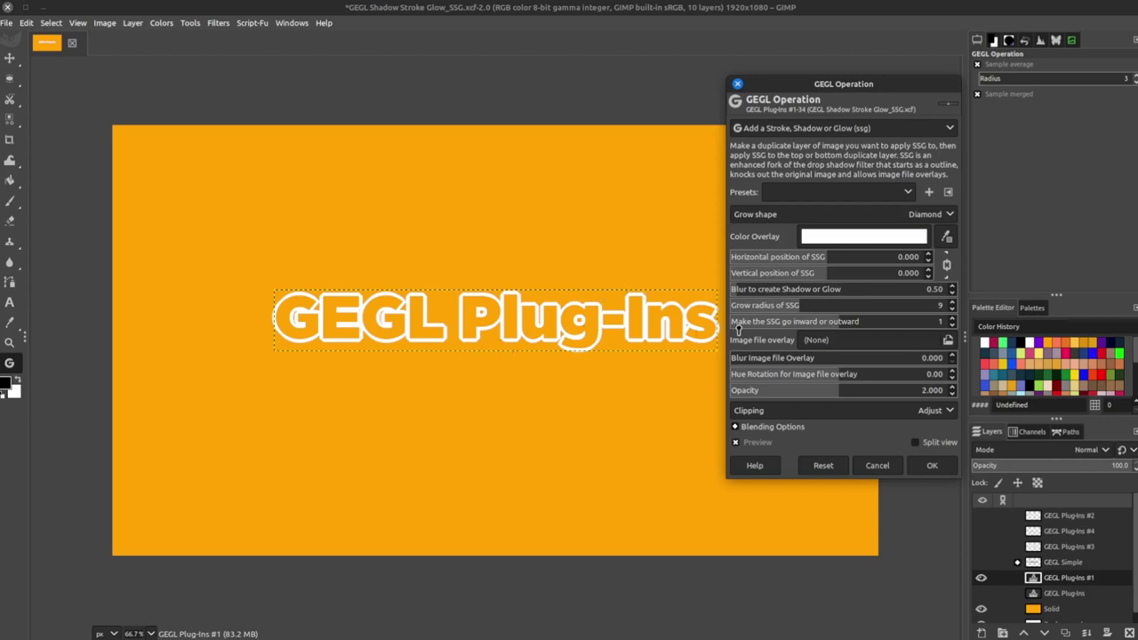
{"action": "left_click", "coordinate": [924, 222]}
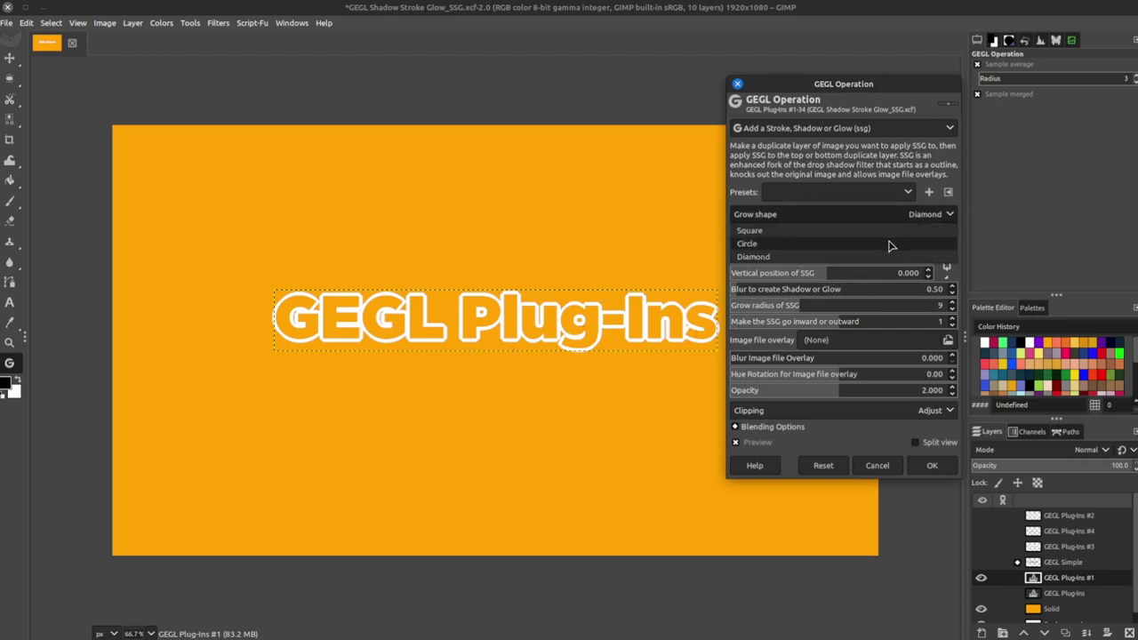
{"action": "left_click", "coordinate": [891, 246]}
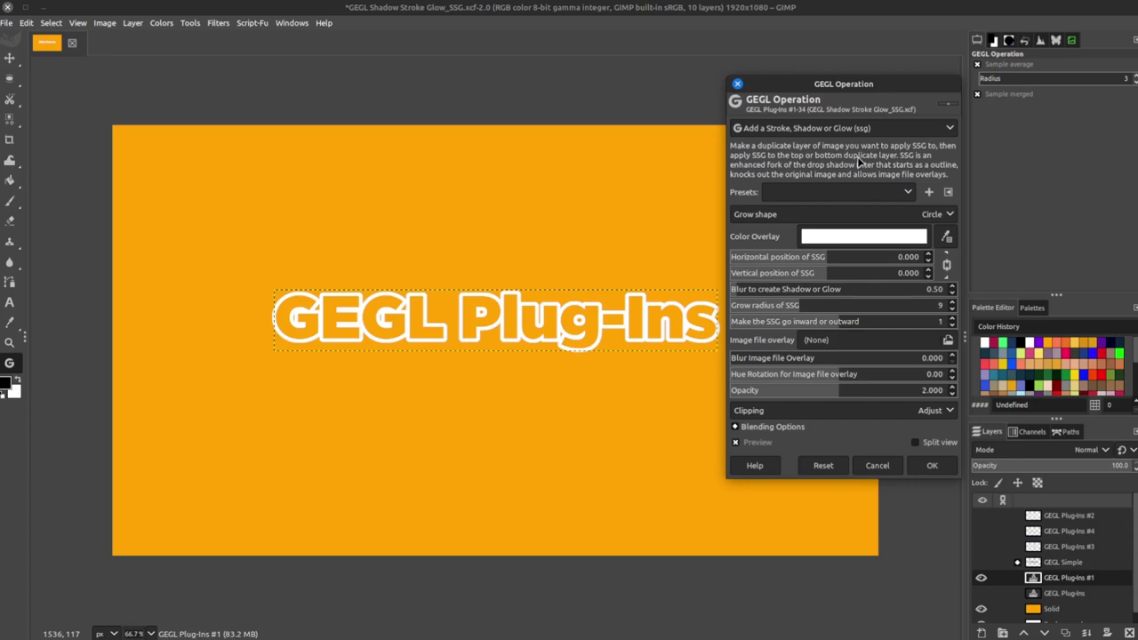
Expand Blending Options and change the effect's blend mode from Replace to Normal.
{"action": "left_click", "coordinate": [736, 427]}
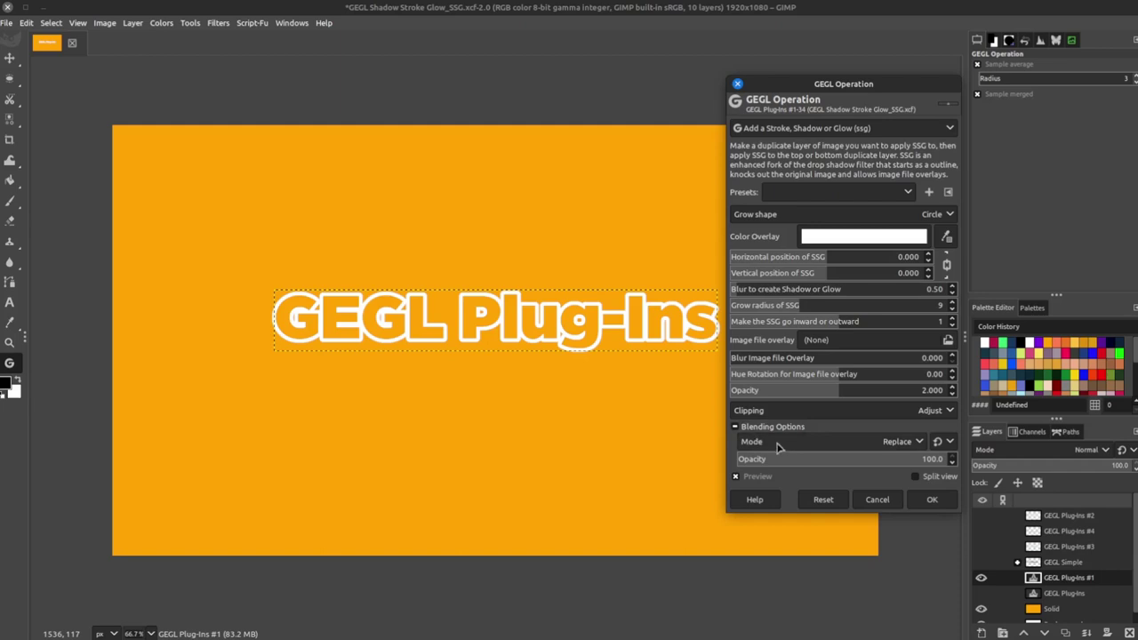
{"action": "left_click", "coordinate": [810, 447]}
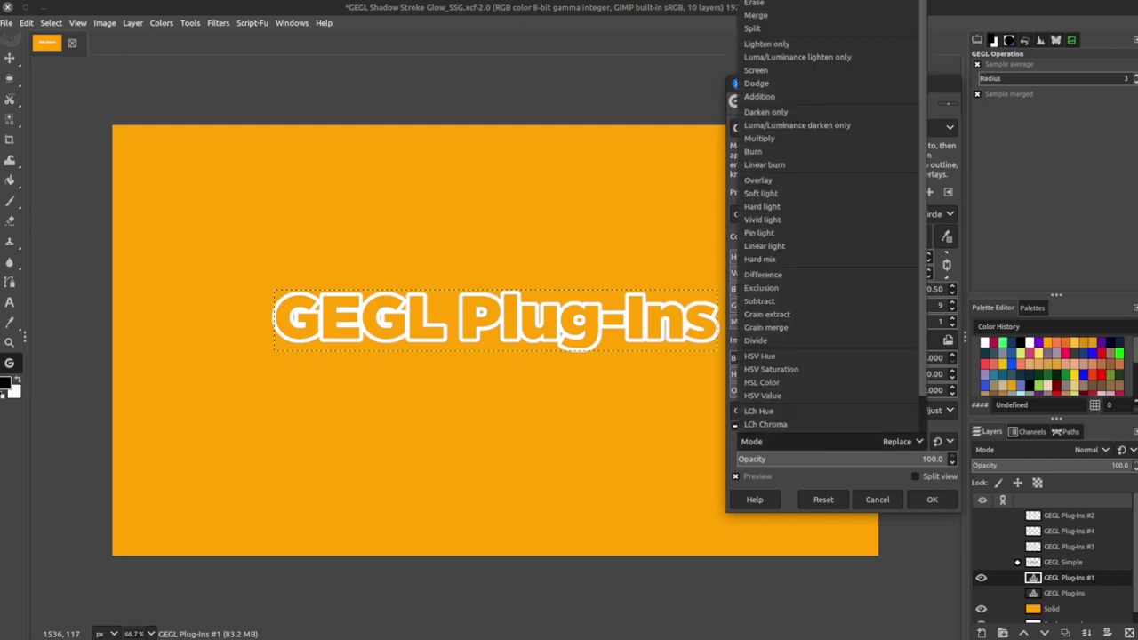
{"action": "left_click", "coordinate": [756, 4]}
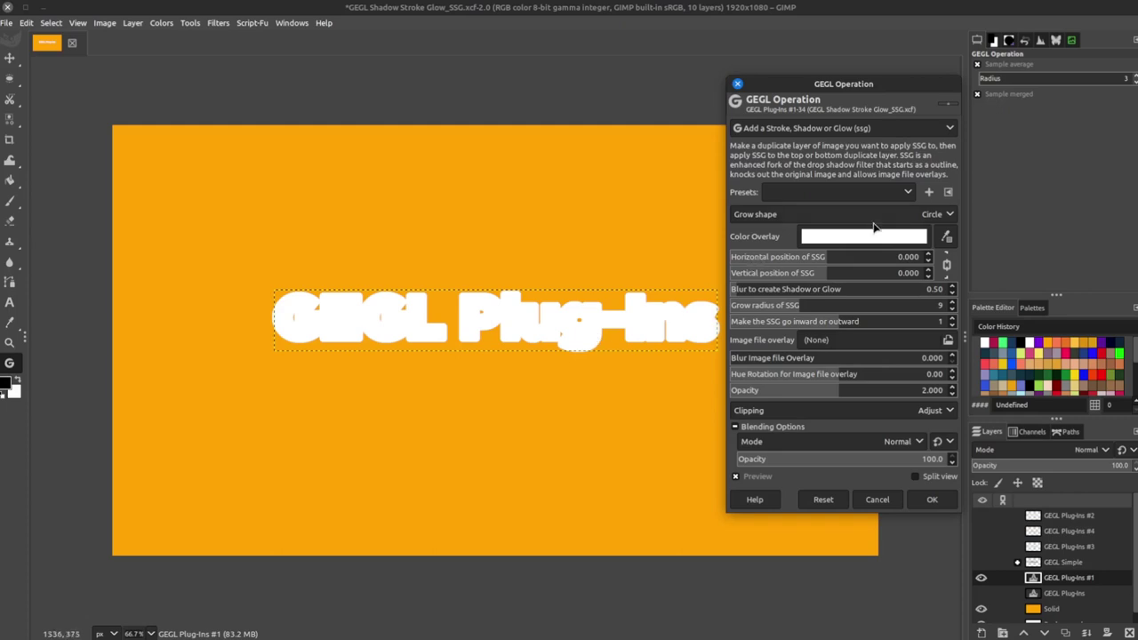
{"action": "left_click", "coordinate": [907, 237]}
Set the overlay colour to purple and offset the stroke 6.563 horizontally and vertically.
{"action": "left_click_drag", "start_coordinate": [849, 160], "coordinate": [860, 232]}
{"action": "left_click", "coordinate": [1005, 373]}
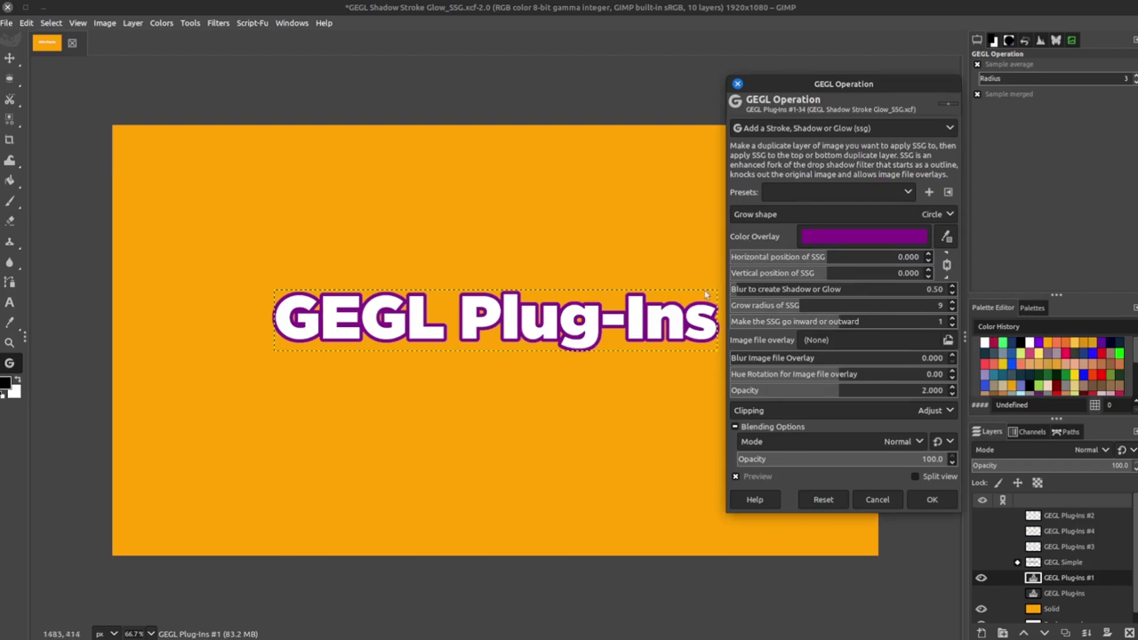
{"action": "left_click", "coordinate": [947, 263]}
{"action": "left_click_drag", "start_coordinate": [882, 263], "coordinate": [838, 289]}
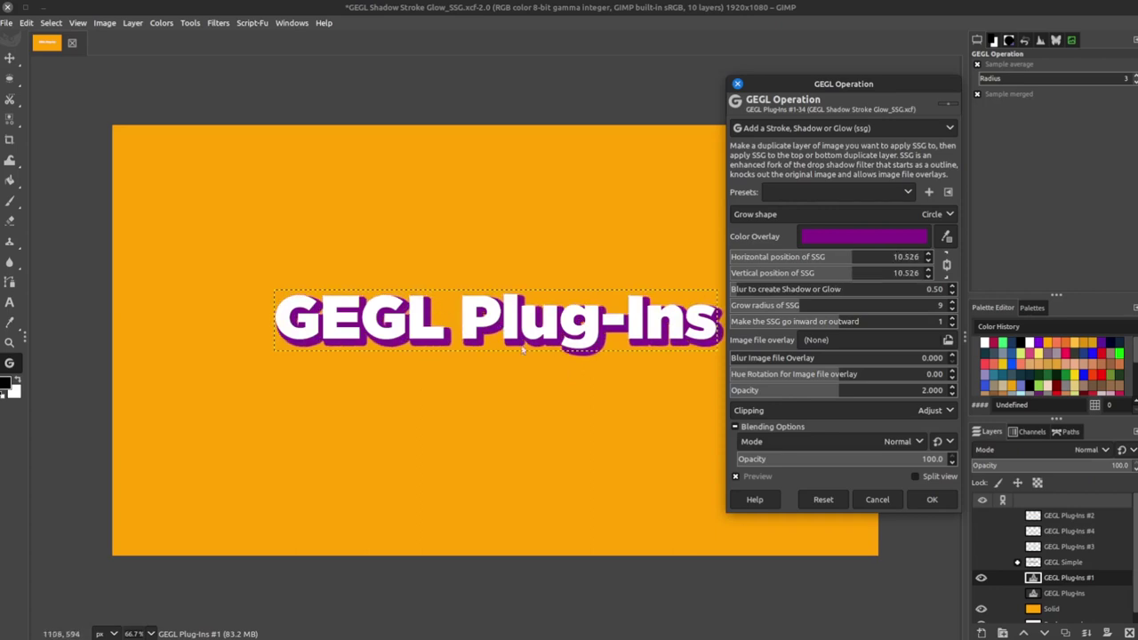
{"action": "left_click", "coordinate": [946, 264]}
{"action": "left_click_drag", "start_coordinate": [810, 257], "coordinate": [841, 263]}
{"action": "left_click", "coordinate": [849, 259]}
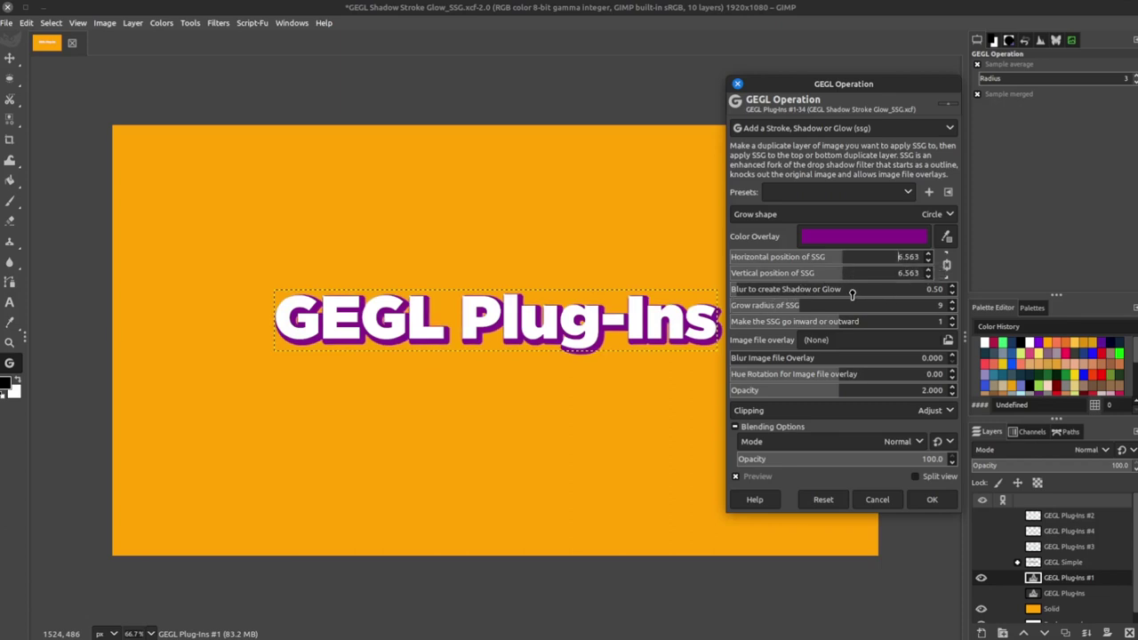
Give the purple stroke a slight blur of about 1.49.
{"action": "left_click", "coordinate": [778, 290]}
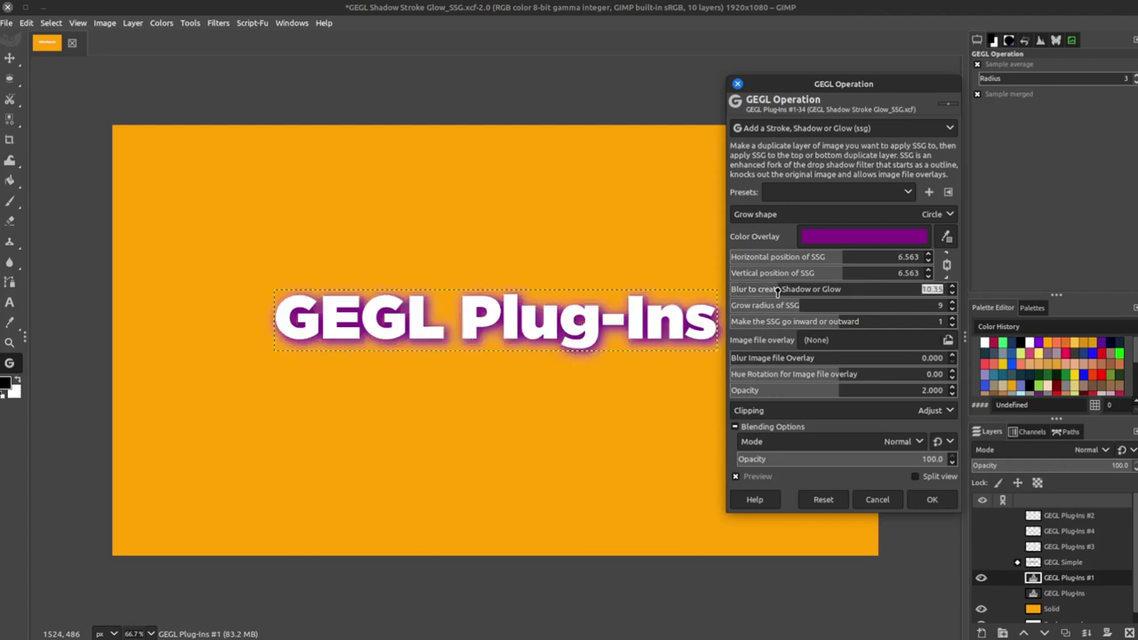
{"action": "left_click", "coordinate": [769, 292]}
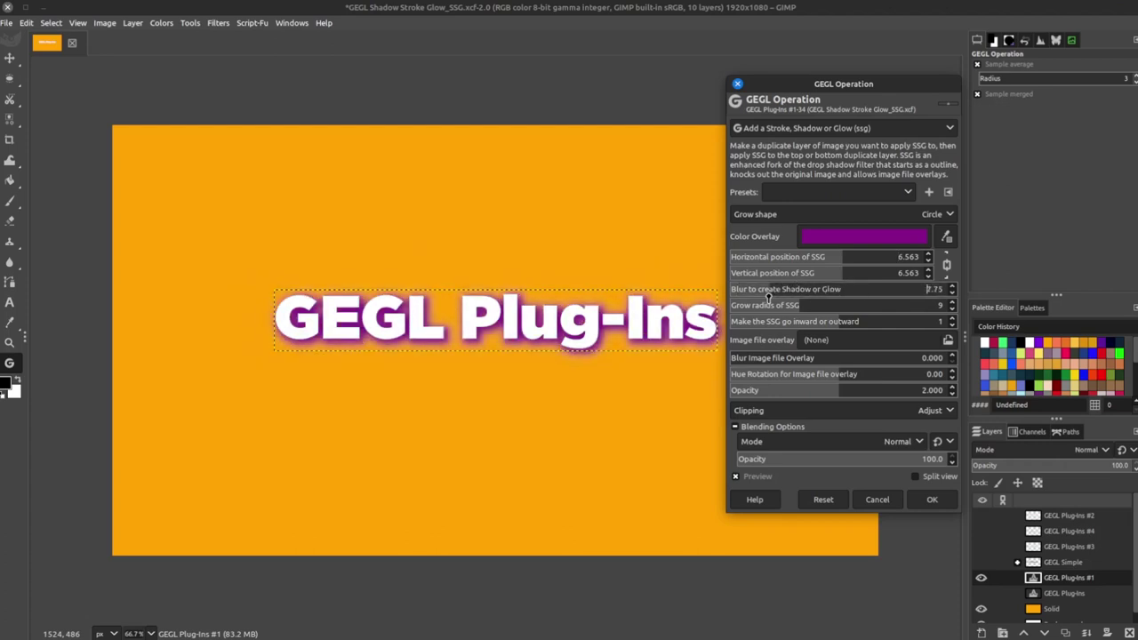
{"action": "mouse_move", "coordinate": [769, 296]}
{"action": "left_mouse_down"}
{"action": "mouse_move", "coordinate": [819, 299]}
{"action": "mouse_move", "coordinate": [744, 297]}
{"action": "left_mouse_up"}
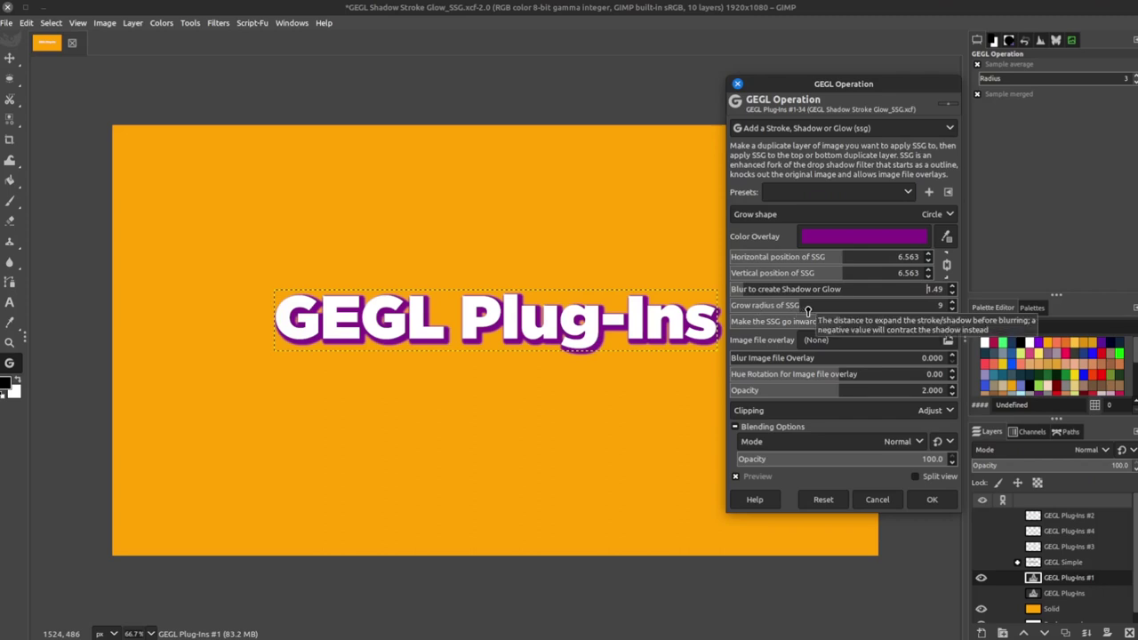
Adjust the purple outline's grow radius to 13.
{"action": "mouse_move", "coordinate": [807, 307]}
{"action": "left_mouse_down"}
{"action": "mouse_move", "coordinate": [854, 310]}
{"action": "mouse_move", "coordinate": [751, 309]}
{"action": "mouse_move", "coordinate": [801, 307]}
{"action": "left_mouse_up"}
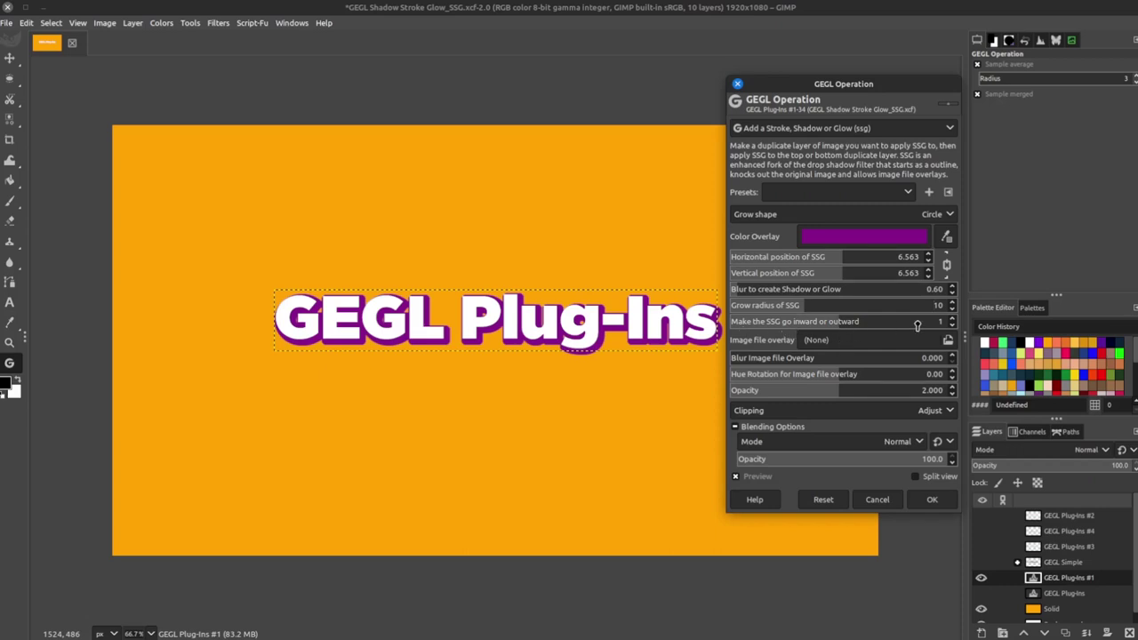
{"action": "scroll", "coordinate": [449, 294], "scroll_direction": "up", "scroll_amount": 4}
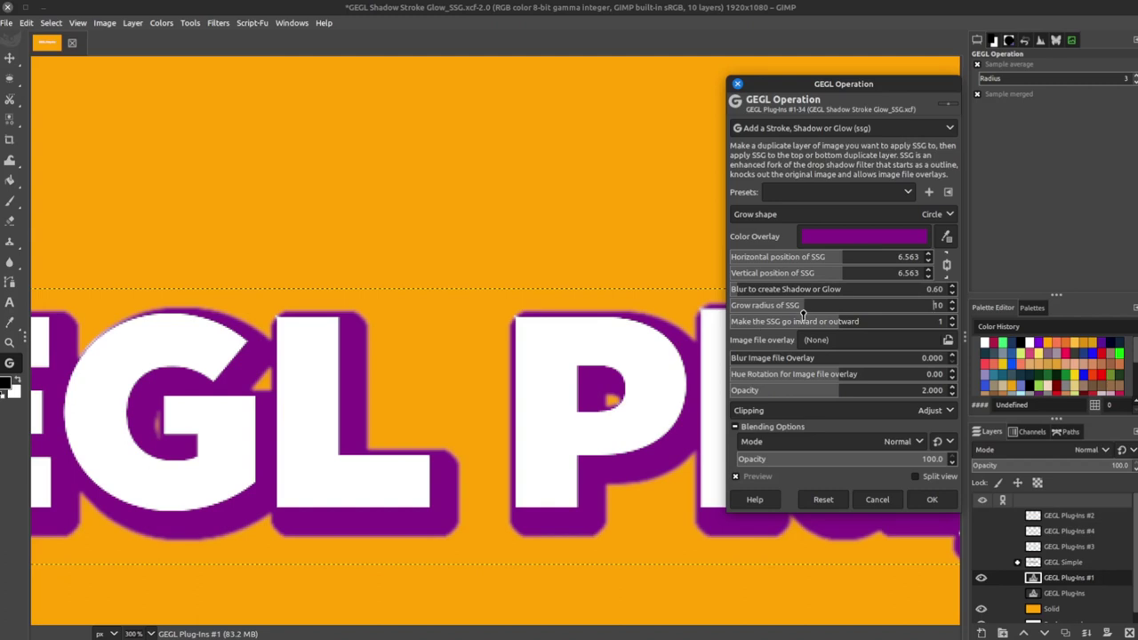
{"action": "left_click", "coordinate": [829, 307]}
{"action": "left_click_drag", "start_coordinate": [829, 307], "coordinate": [822, 307]}
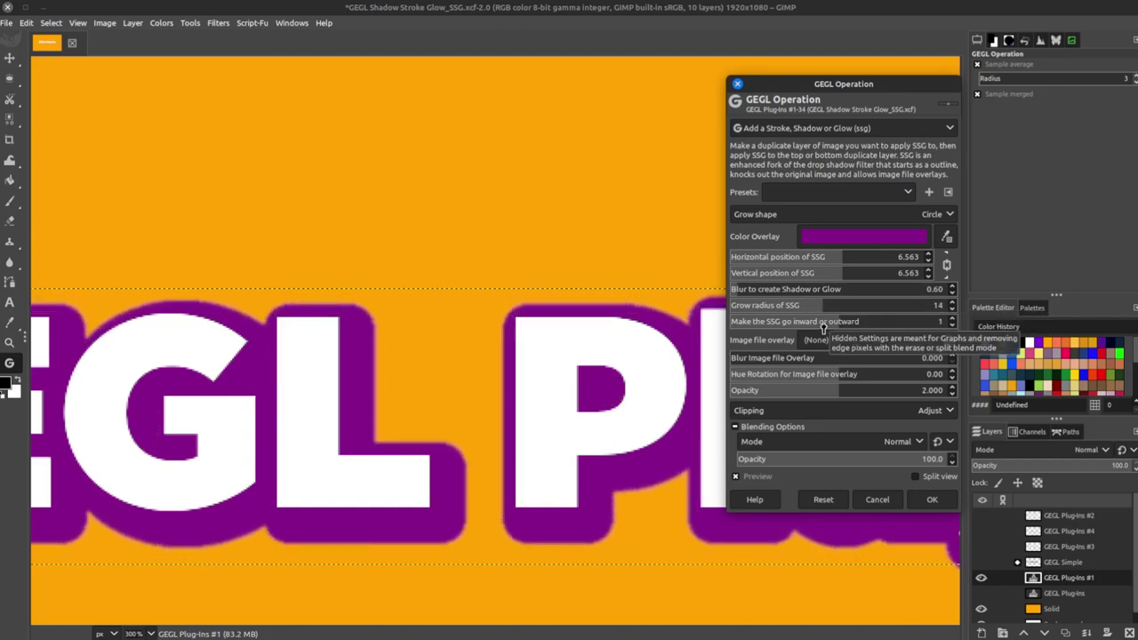
Set the inward/outward stroke value to 0 and collapse Blending Options.
{"action": "left_click", "coordinate": [746, 321]}
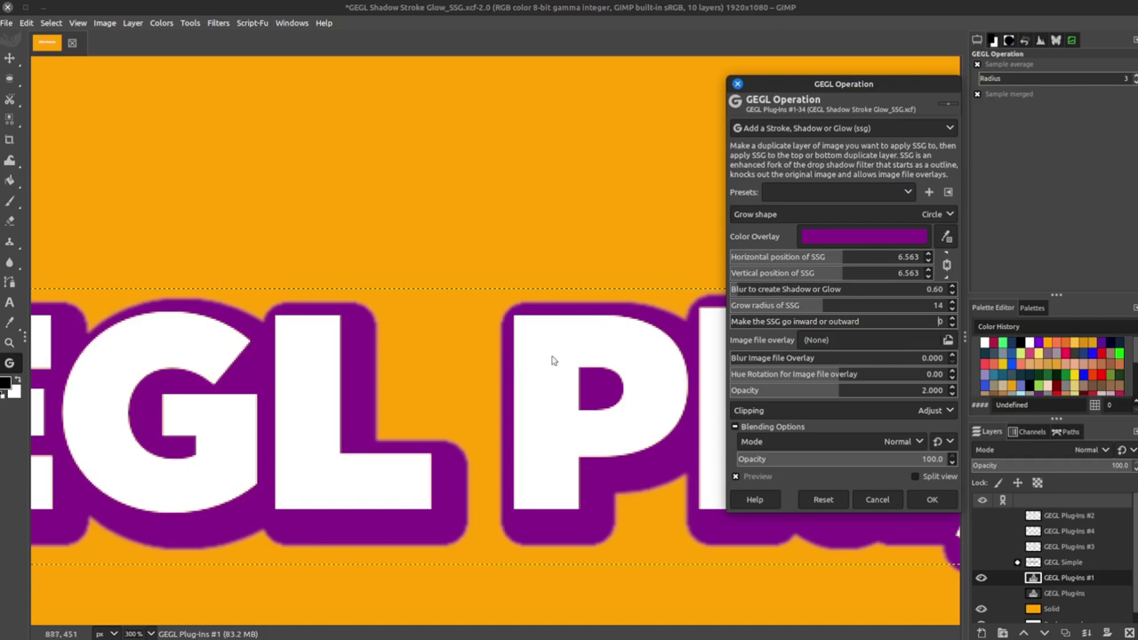
{"action": "scroll", "coordinate": [786, 326], "scroll_direction": "up", "scroll_amount": 1}
{"action": "left_click_drag", "start_coordinate": [786, 326], "coordinate": [984, 329]}
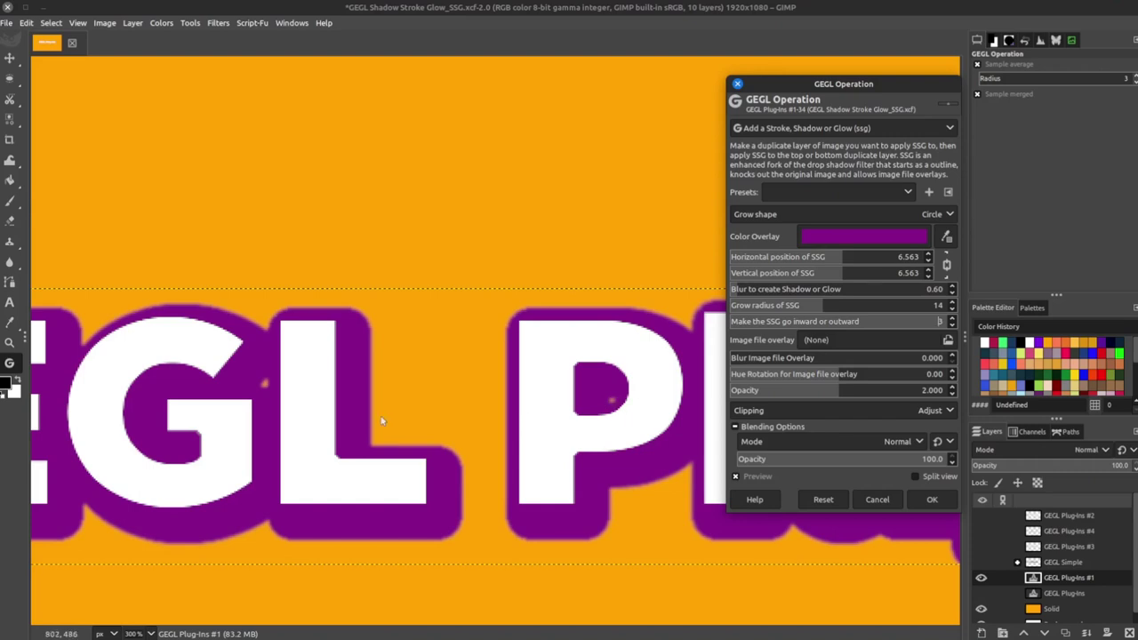
{"action": "scroll", "coordinate": [807, 305], "scroll_direction": "down", "scroll_amount": 3}
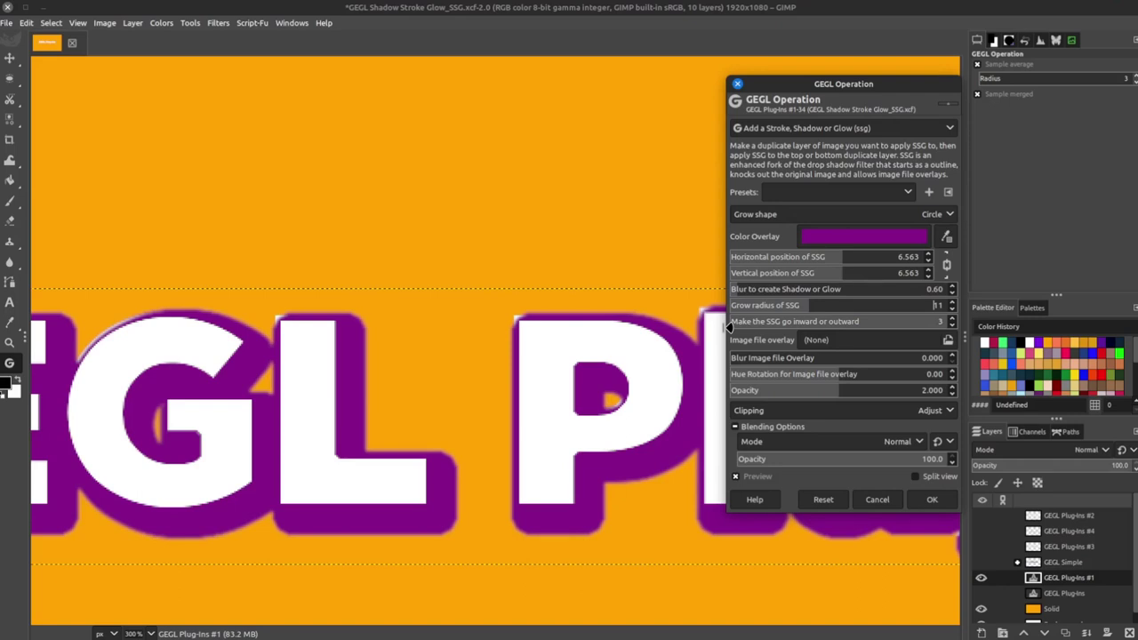
{"action": "scroll", "coordinate": [791, 322], "scroll_direction": "down", "scroll_amount": 3}
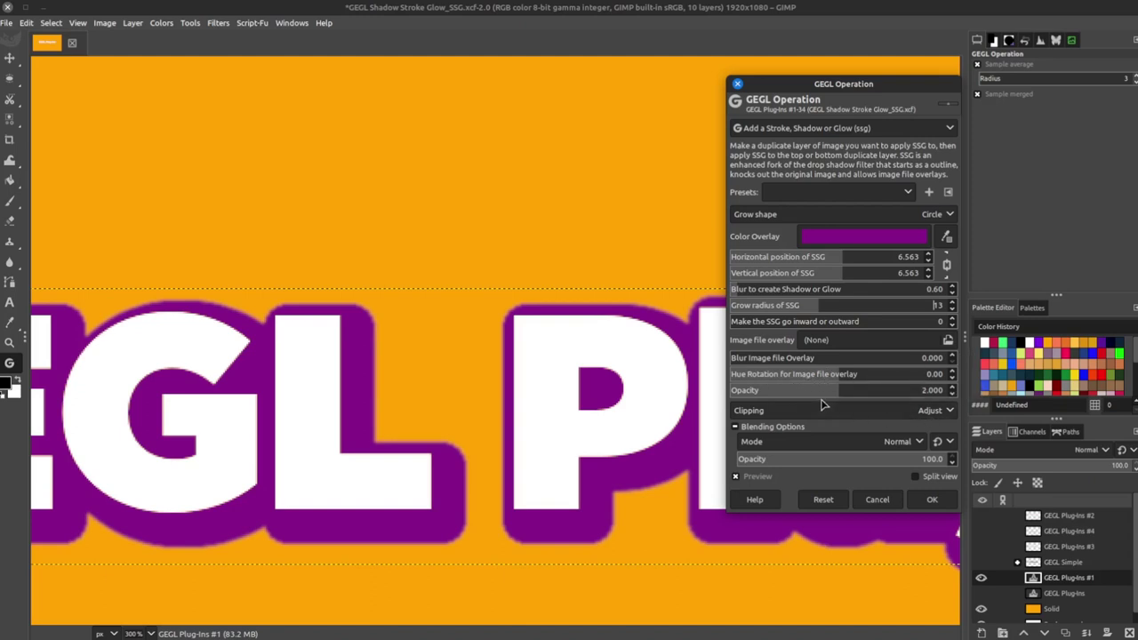
{"action": "left_click", "coordinate": [766, 428]}
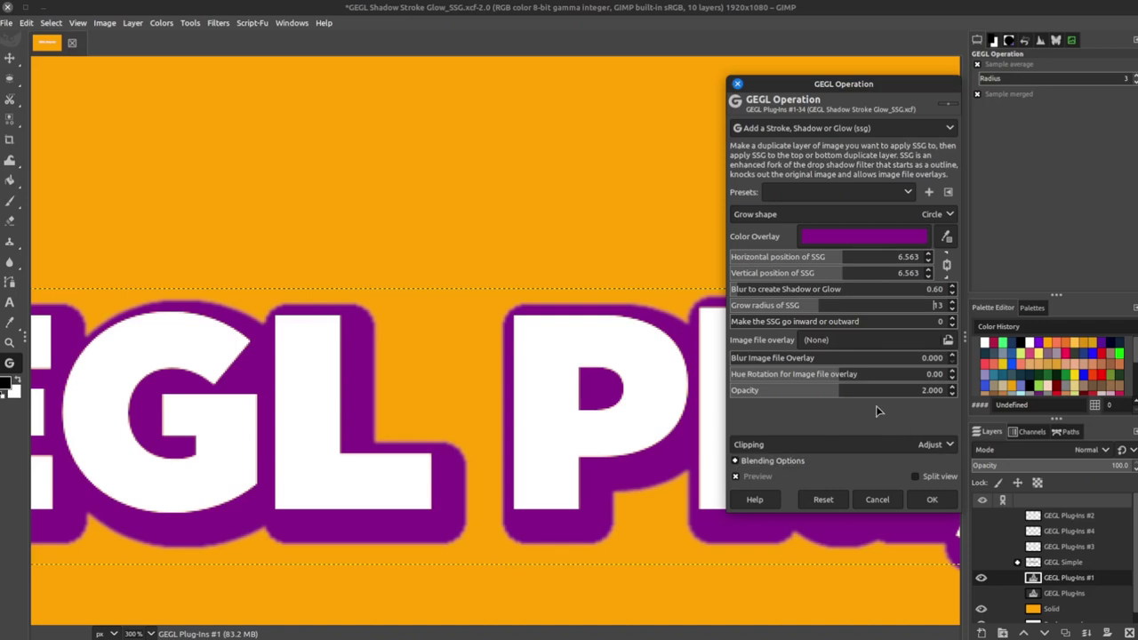
{"action": "scroll", "coordinate": [603, 395], "scroll_direction": "down", "scroll_amount": 3}
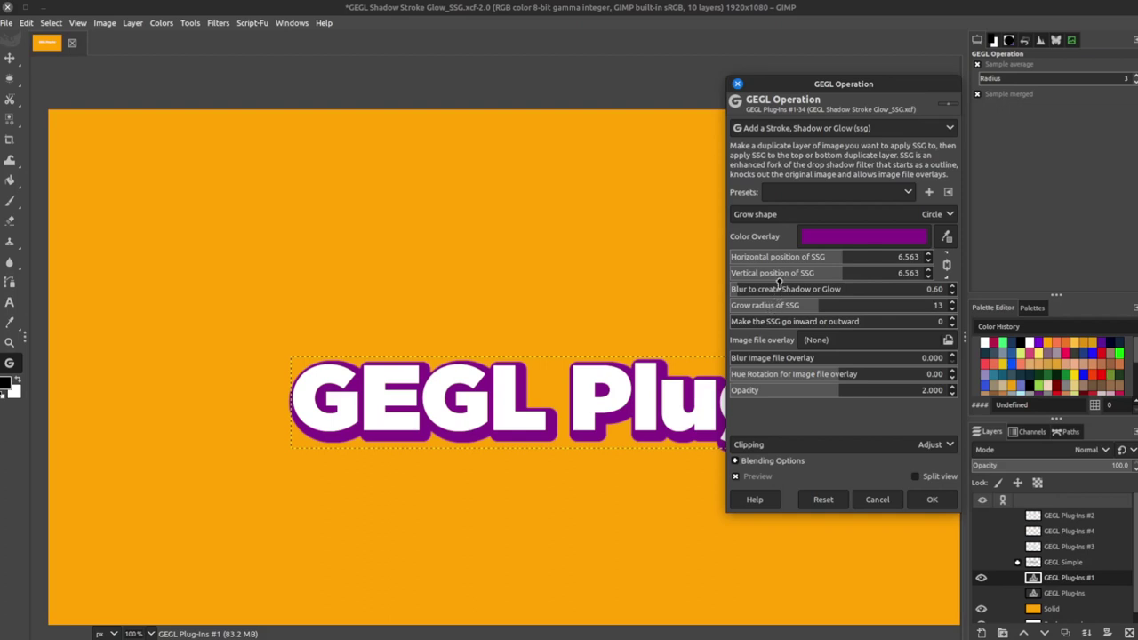
{"action": "scroll", "coordinate": [637, 363], "scroll_direction": "down", "scroll_amount": 1}
Apply the purple stroke effect, then duplicate the GAMER text layer as GAMER #3.
{"action": "left_click", "coordinate": [932, 499]}
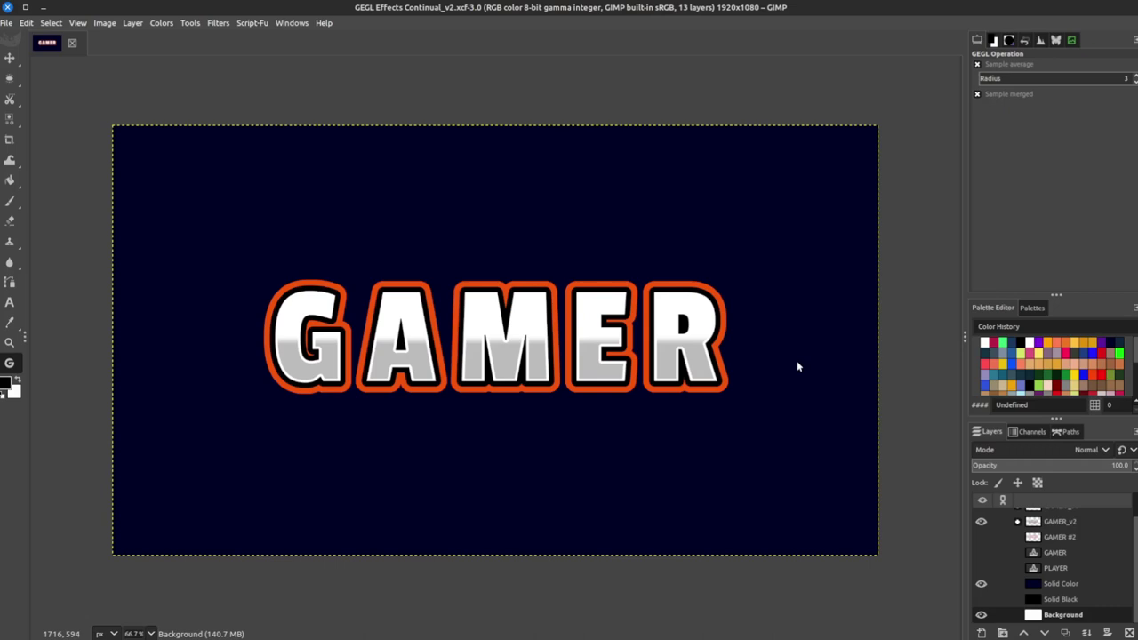
{"action": "key", "text": "shift+ctrl+d"}
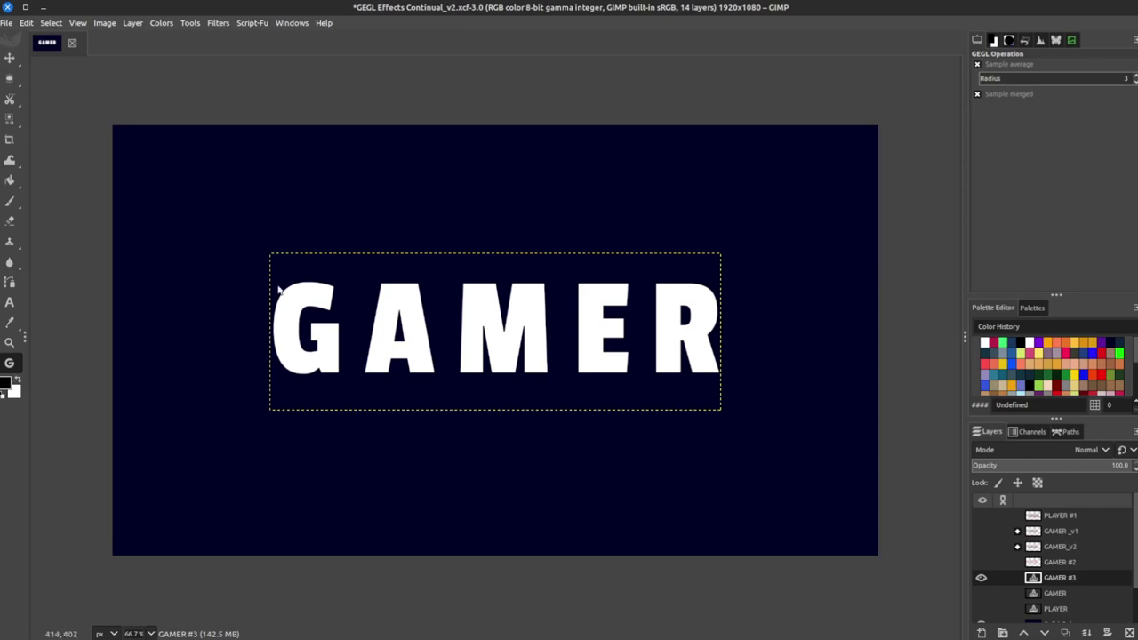
{"action": "left_click", "coordinate": [237, 311]}
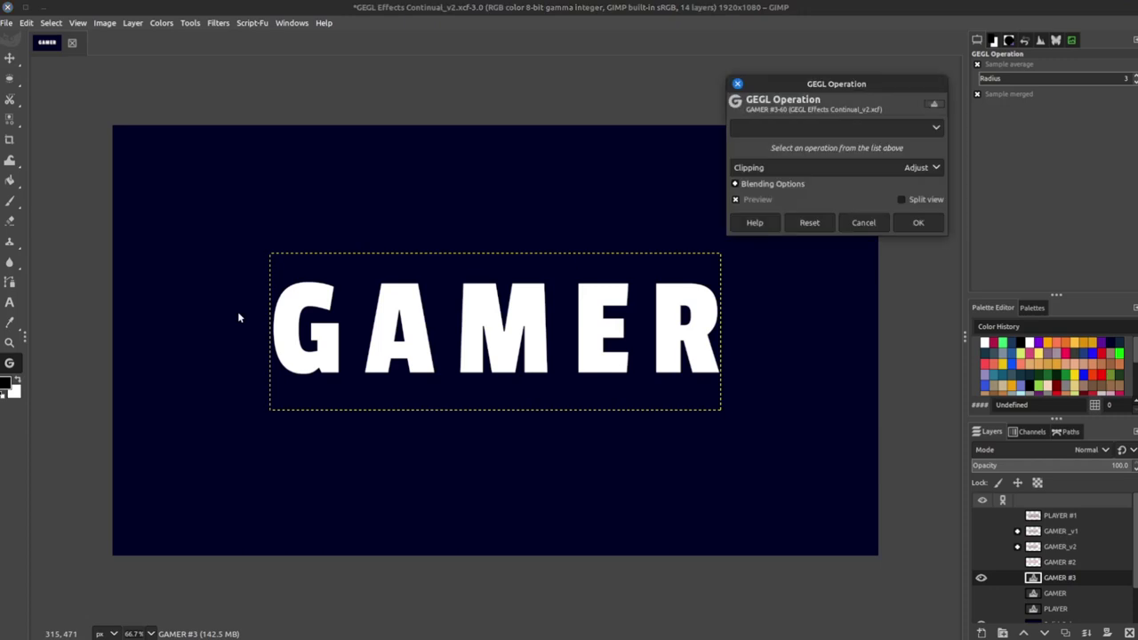
{"action": "left_click", "coordinate": [800, 125]}
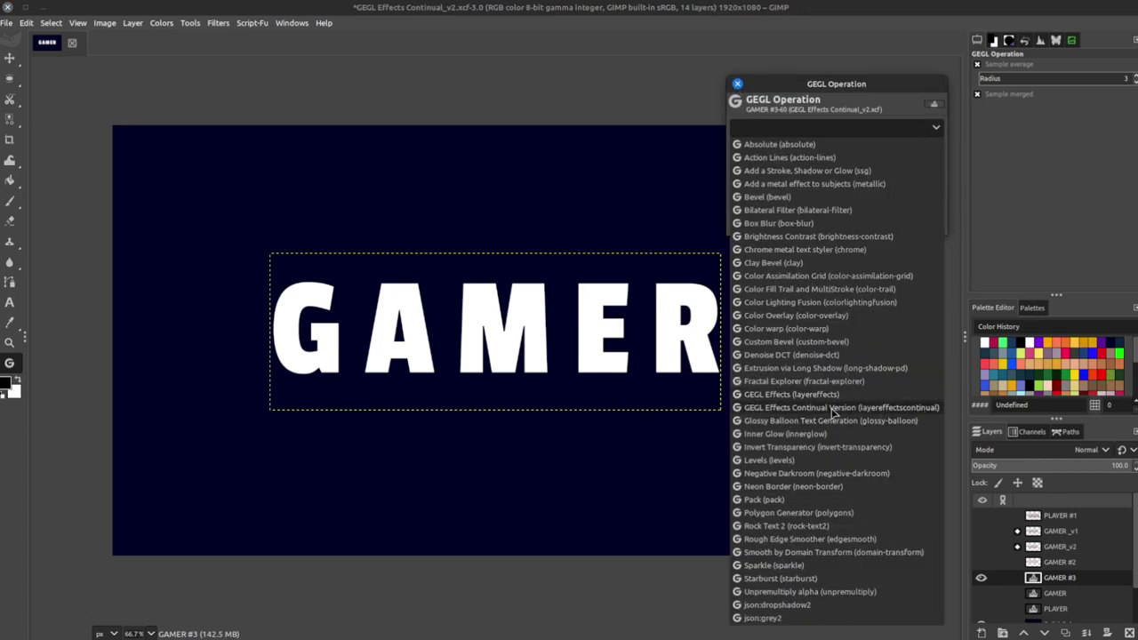
{"action": "left_click", "coordinate": [876, 409]}
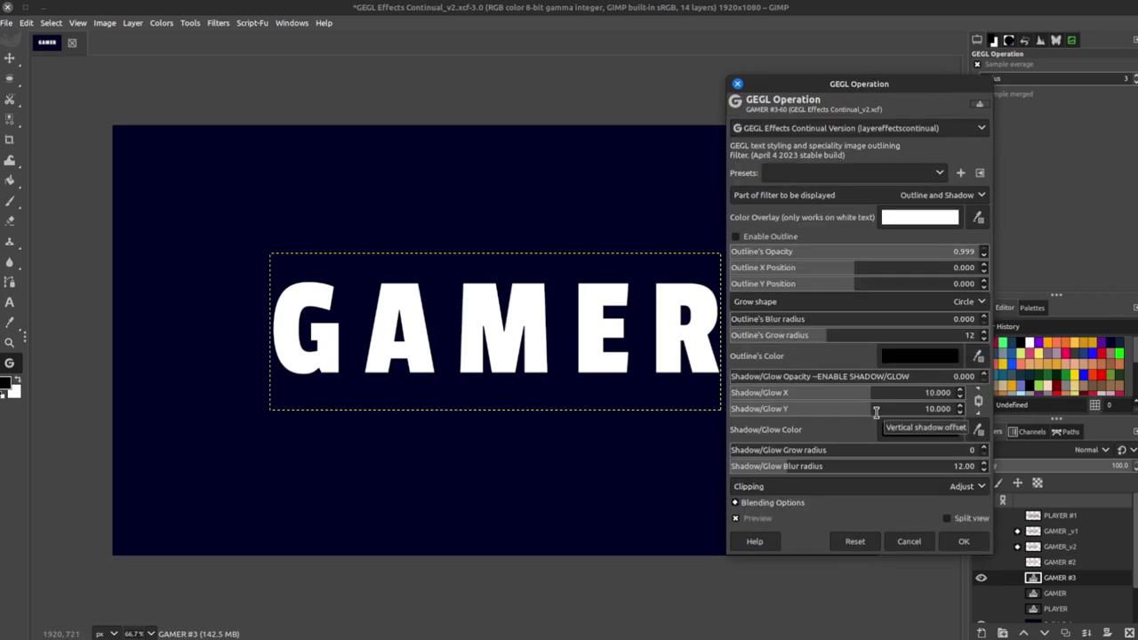
{"action": "left_click", "coordinate": [877, 174]}
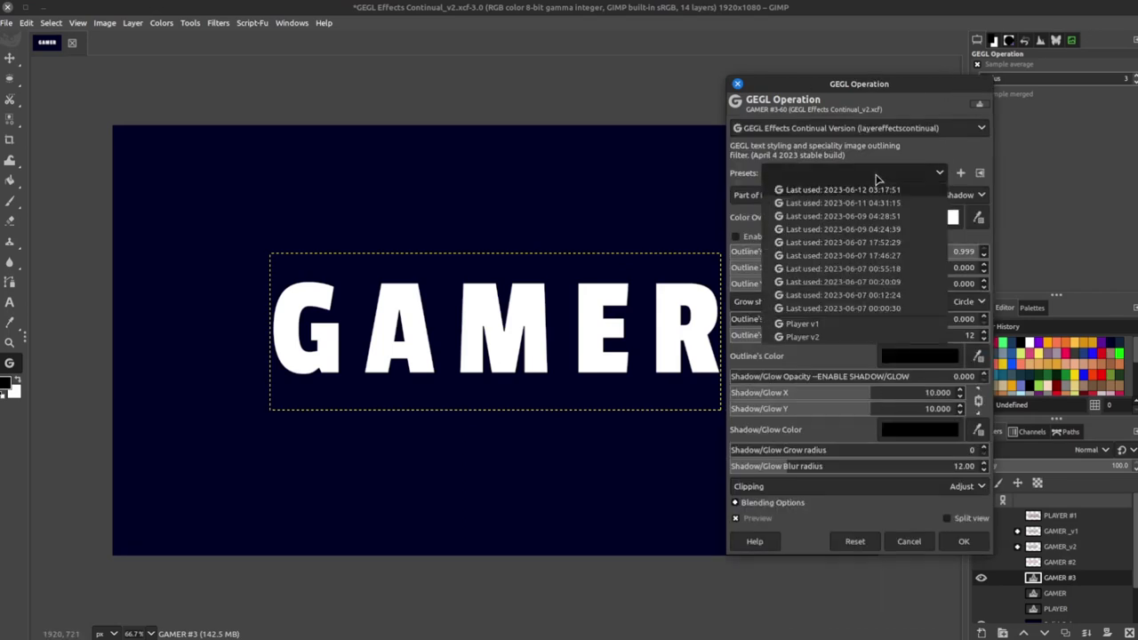
{"action": "left_click", "coordinate": [813, 337]}
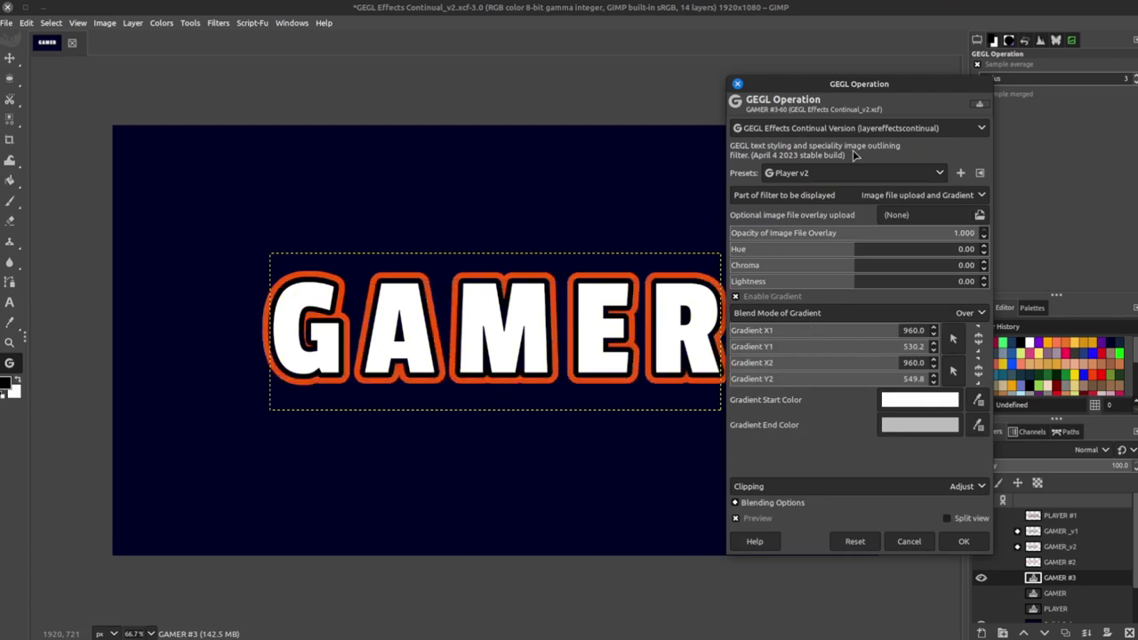
{"action": "left_click_drag", "start_coordinate": [853, 86], "coordinate": [876, 86]}
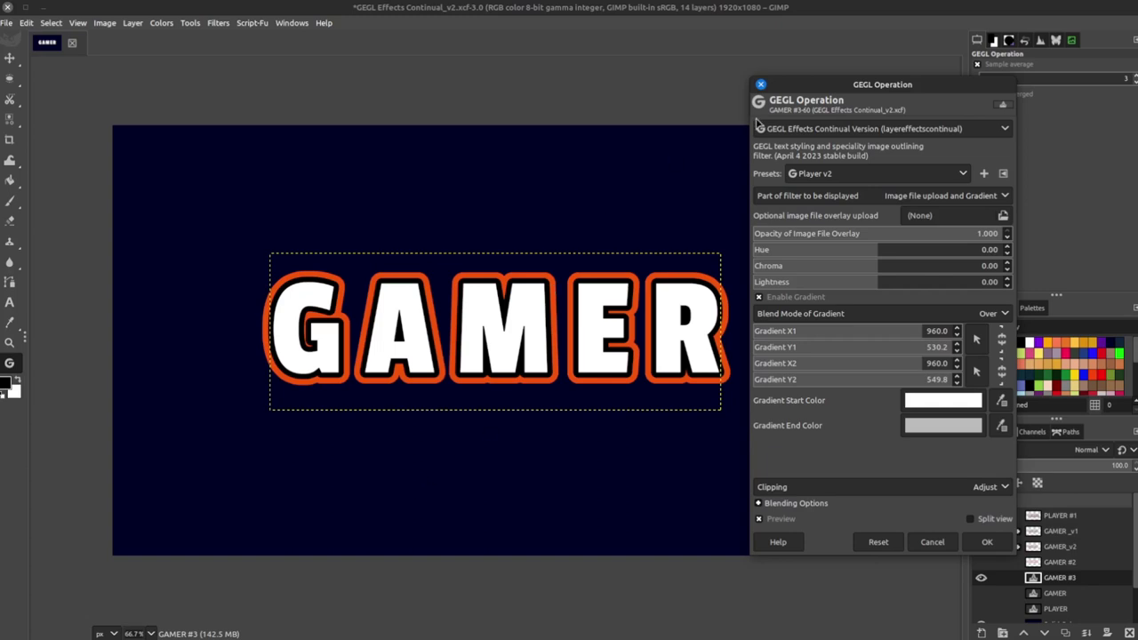
{"action": "left_click", "coordinate": [934, 542]}
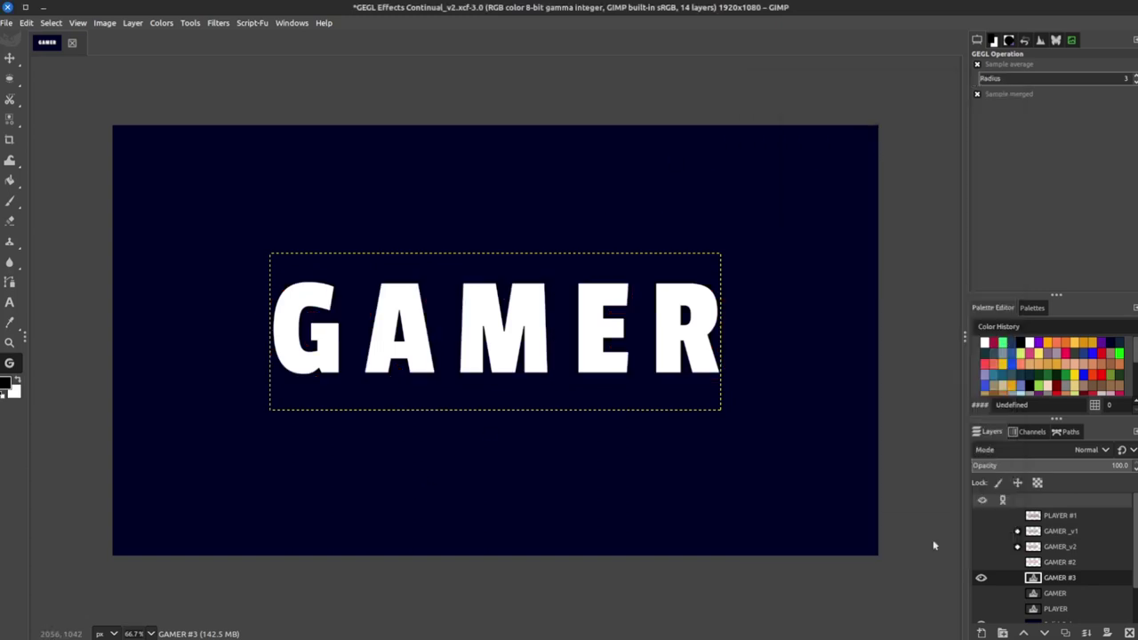
Fit GAMER #3 to image size and load GEGL Effects Continual Version on it.
{"action": "right_click", "coordinate": [1038, 579]}
{"action": "left_click", "coordinate": [963, 340]}
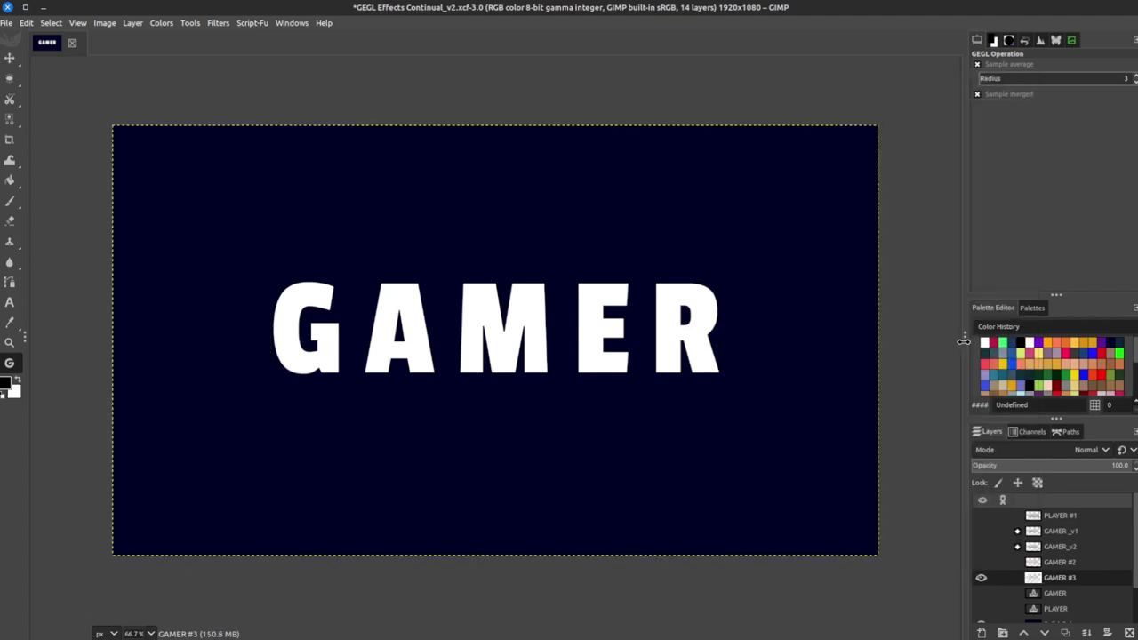
{"action": "left_click", "coordinate": [236, 343]}
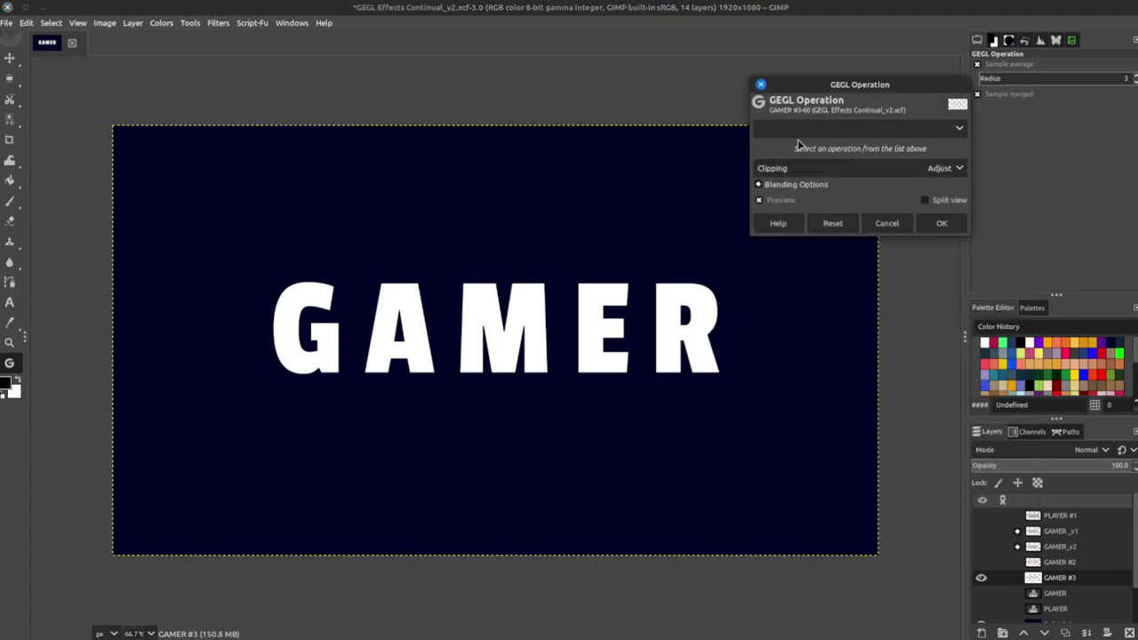
{"action": "left_click", "coordinate": [818, 130]}
{"action": "left_click", "coordinate": [898, 414]}
Preview the Player v2 preset, then reset the filter settings to defaults.
{"action": "left_click", "coordinate": [877, 176]}
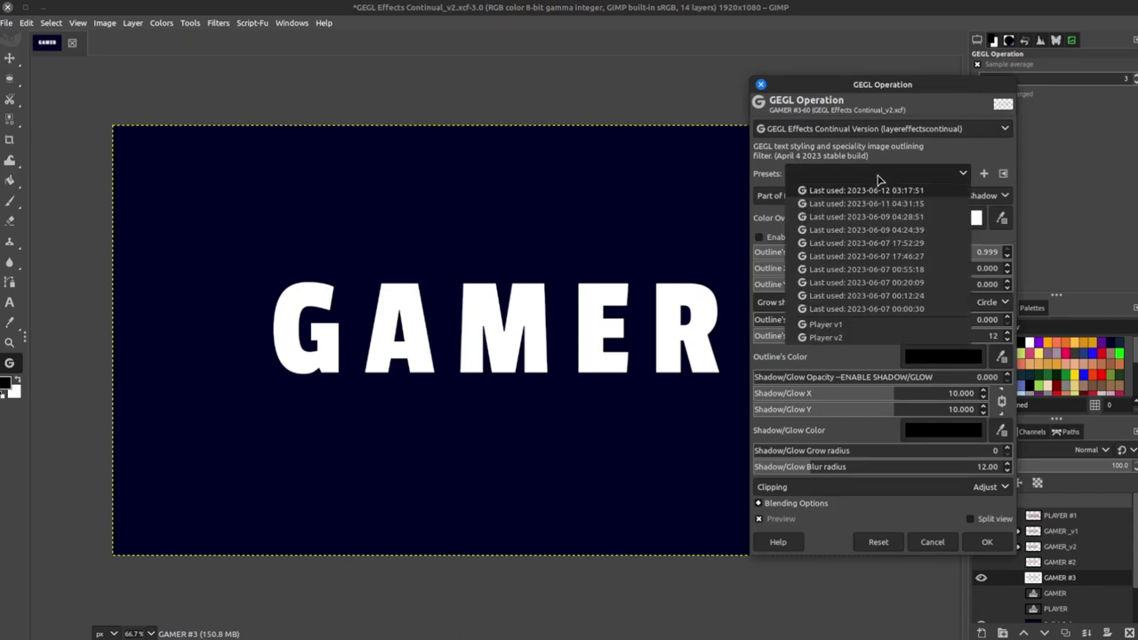
{"action": "left_click", "coordinate": [827, 338]}
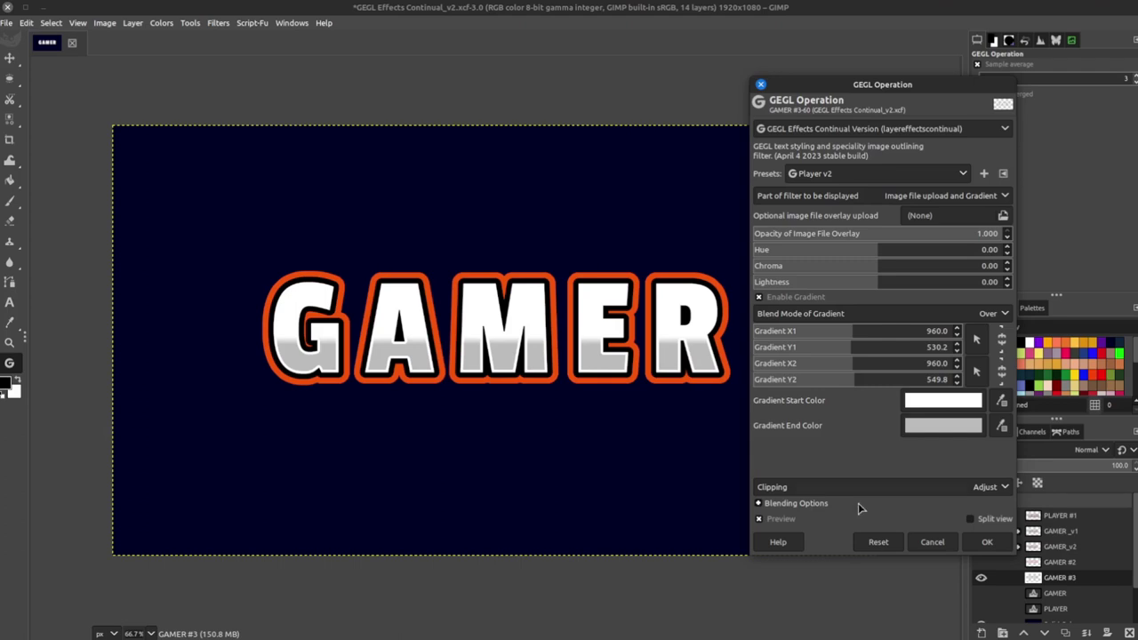
{"action": "left_click", "coordinate": [878, 542]}
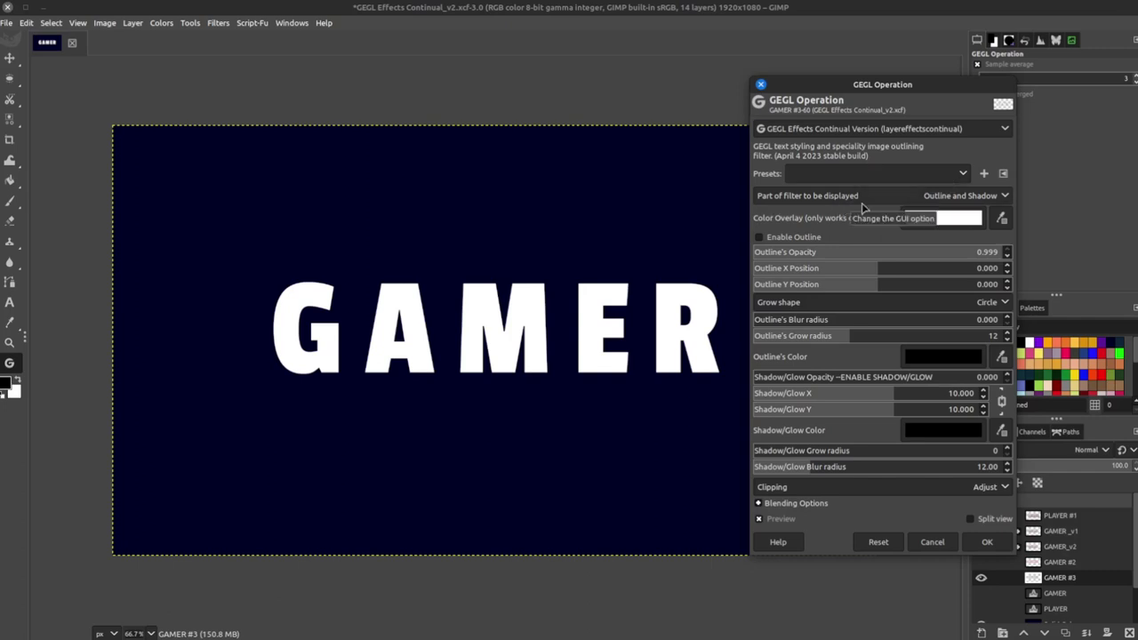
{"action": "left_click", "coordinate": [1006, 196]}
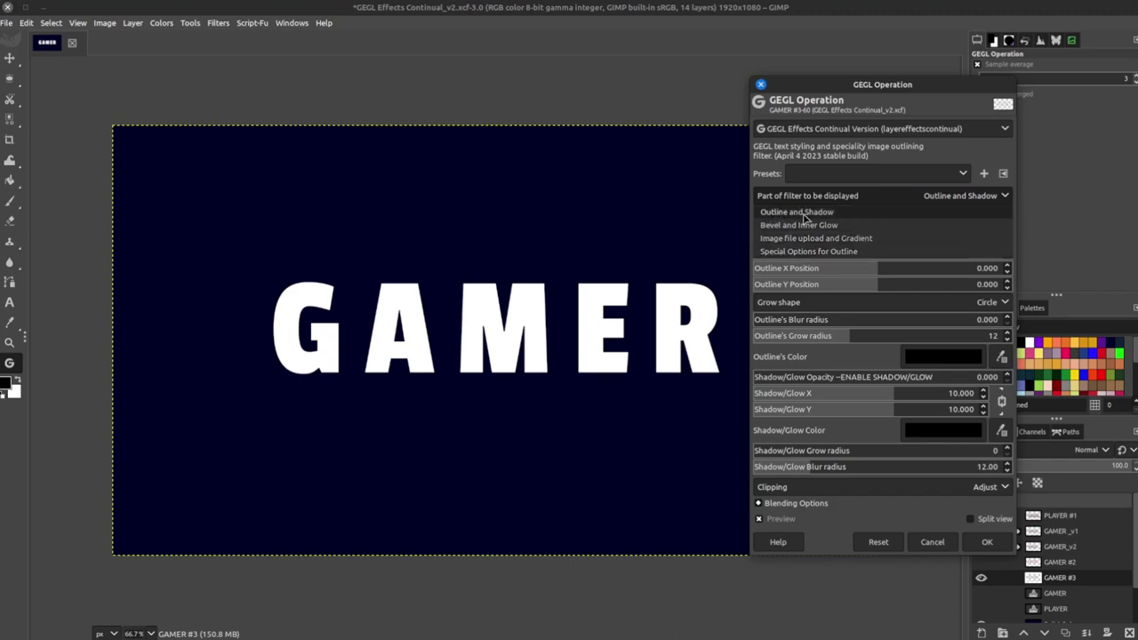
Try red overlay colours but keep white, then enable Outline for a thin black edge.
{"action": "left_click", "coordinate": [834, 215]}
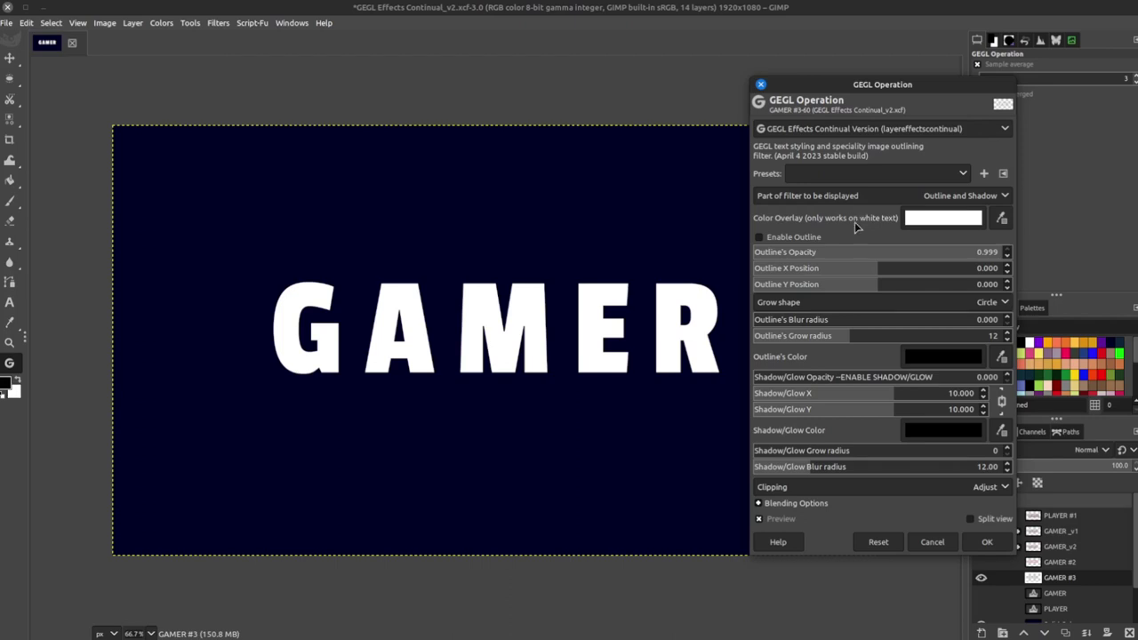
{"action": "left_click", "coordinate": [946, 223]}
{"action": "left_click", "coordinate": [909, 214]}
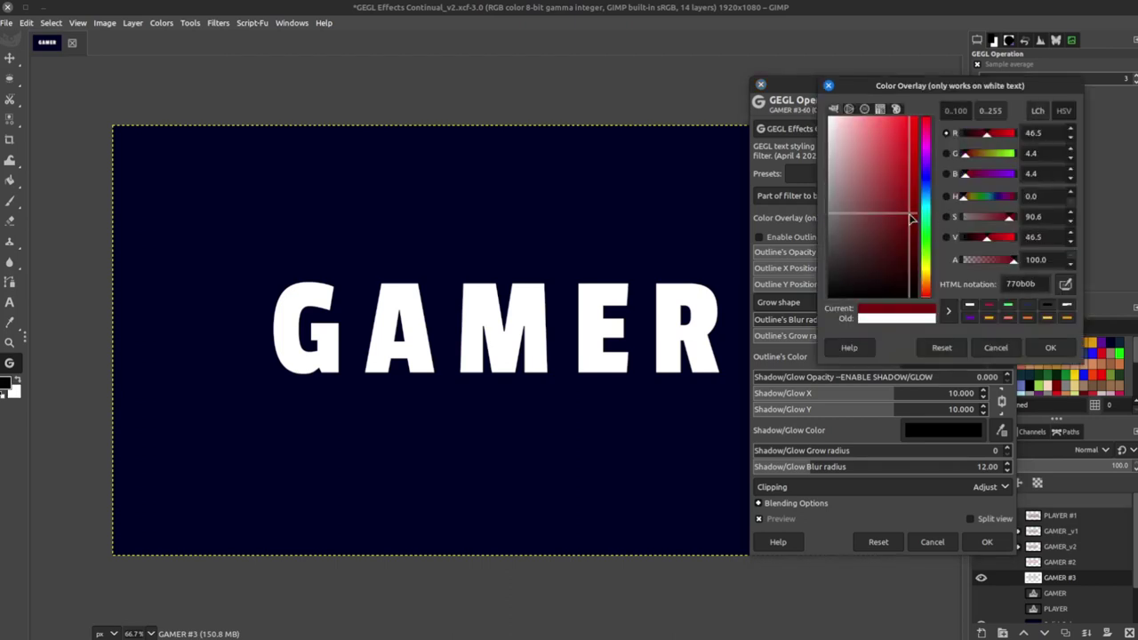
{"action": "left_click", "coordinate": [915, 148]}
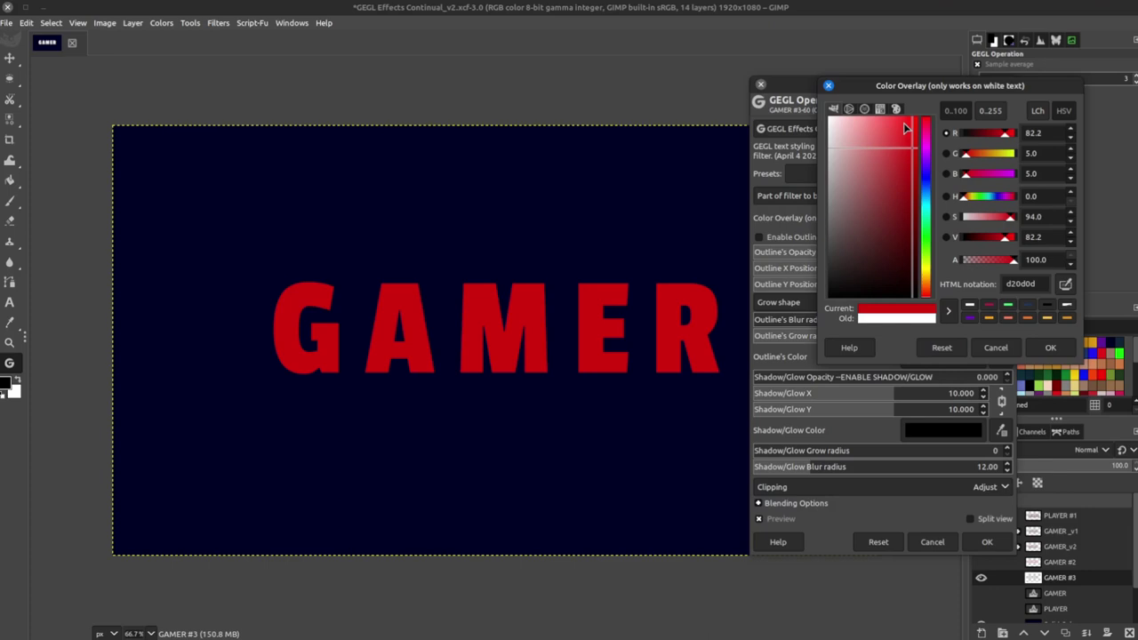
{"action": "left_click", "coordinate": [896, 203]}
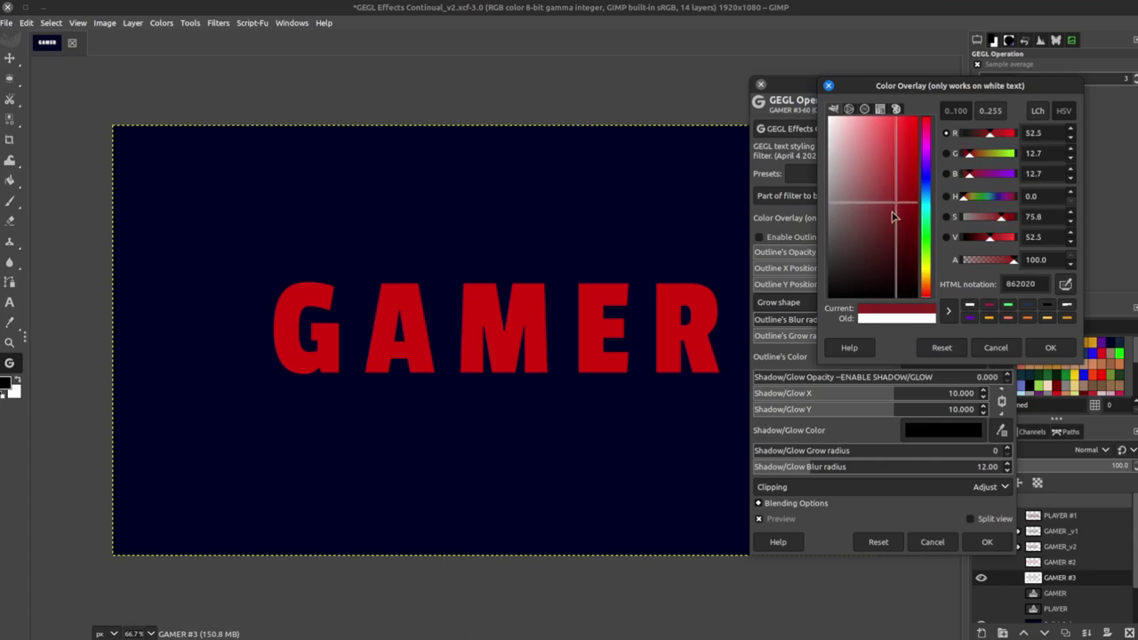
{"action": "left_click", "coordinate": [997, 349]}
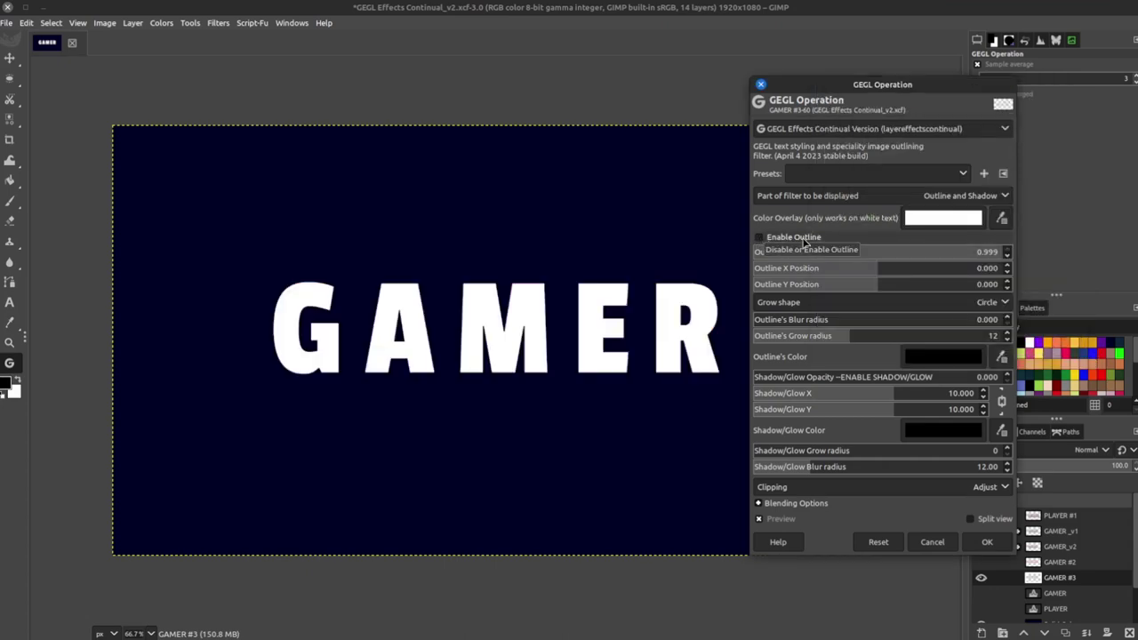
{"action": "left_click", "coordinate": [759, 238]}
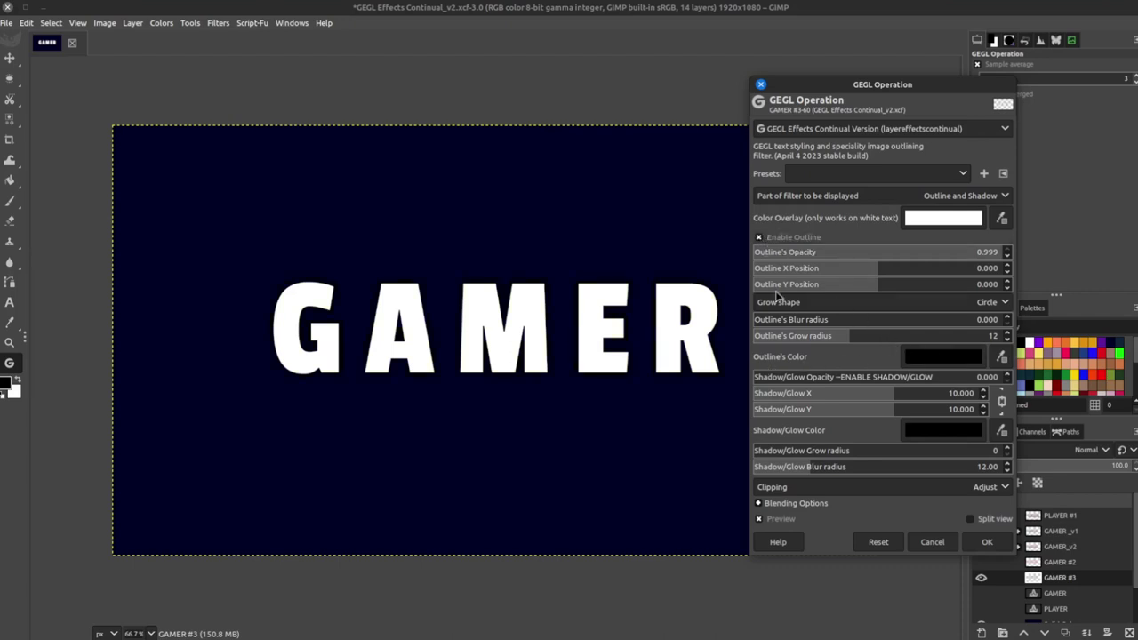
Hide the Solid Color layer, then test the Outline X/Y offsets and reset them to 0.
{"action": "scroll", "coordinate": [1057, 609], "scroll_direction": "down", "scroll_amount": 2}
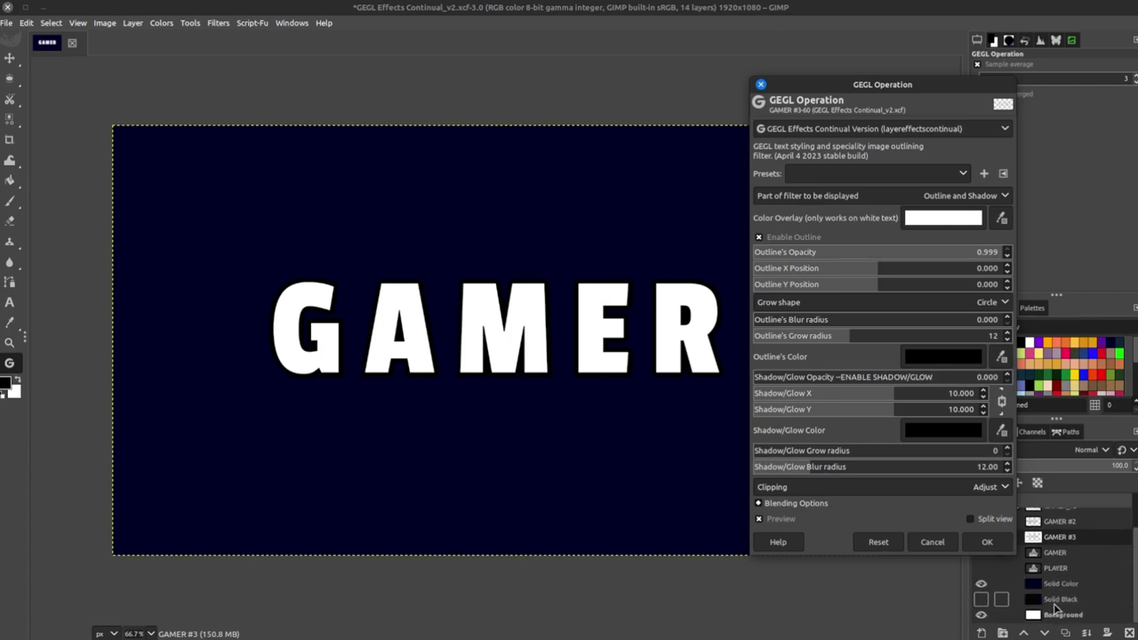
{"action": "left_click", "coordinate": [981, 584]}
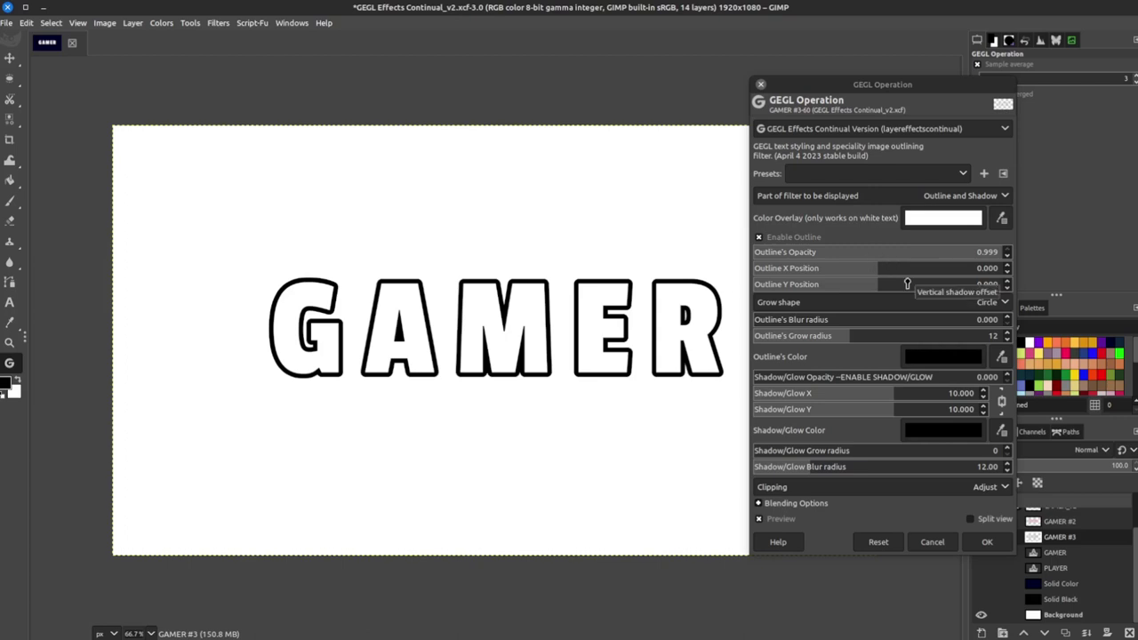
{"action": "left_click", "coordinate": [807, 271]}
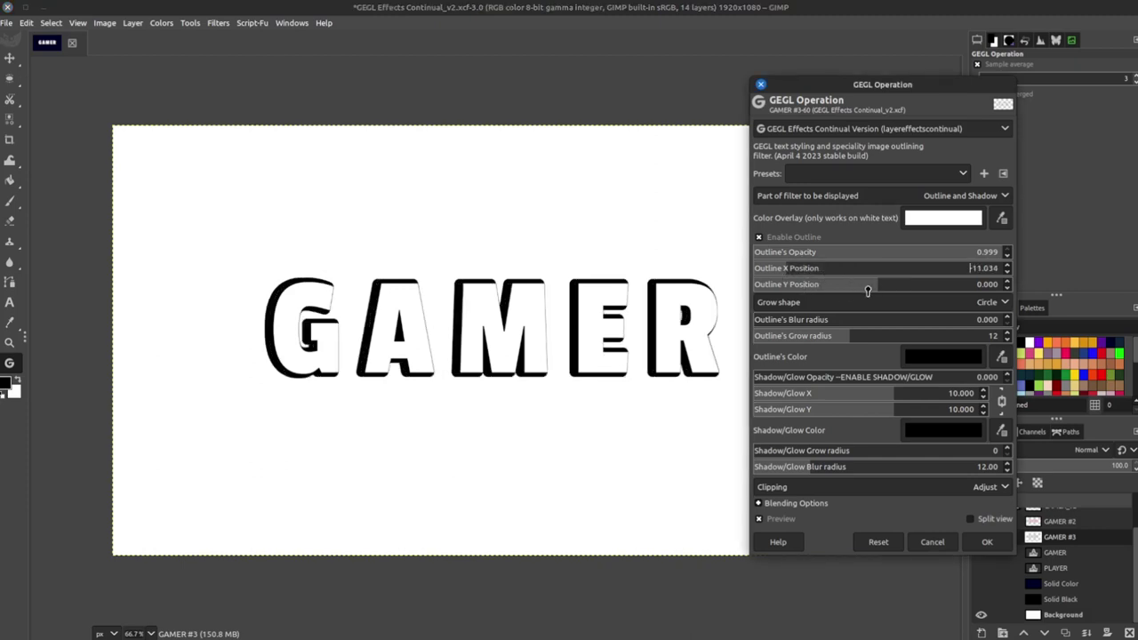
{"action": "left_click", "coordinate": [897, 285]}
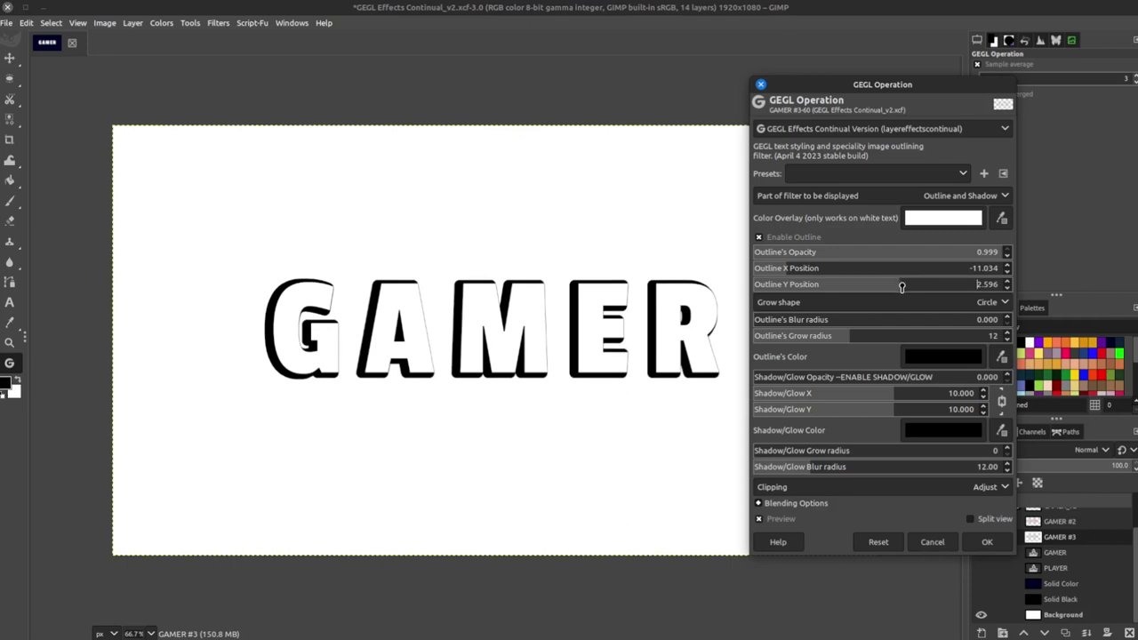
{"action": "left_click", "coordinate": [921, 286]}
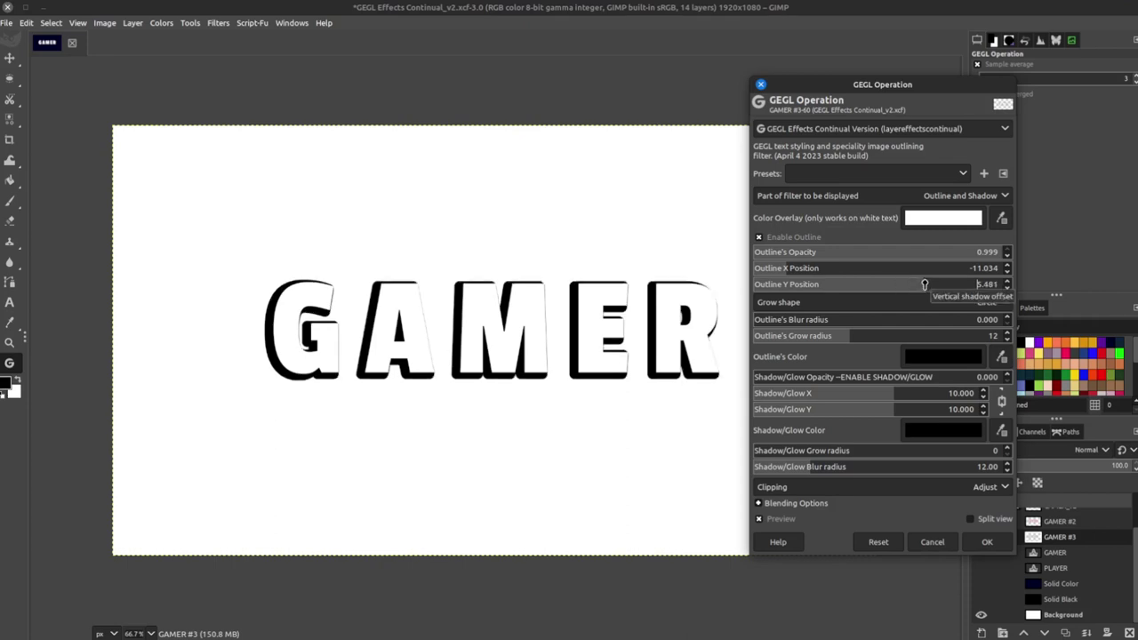
{"action": "left_click", "coordinate": [929, 270]}
{"action": "type", "text": "0"}
{"action": "key", "text": "Tab"}
{"action": "type", "text": "0"}
{"action": "key", "text": "Return"}
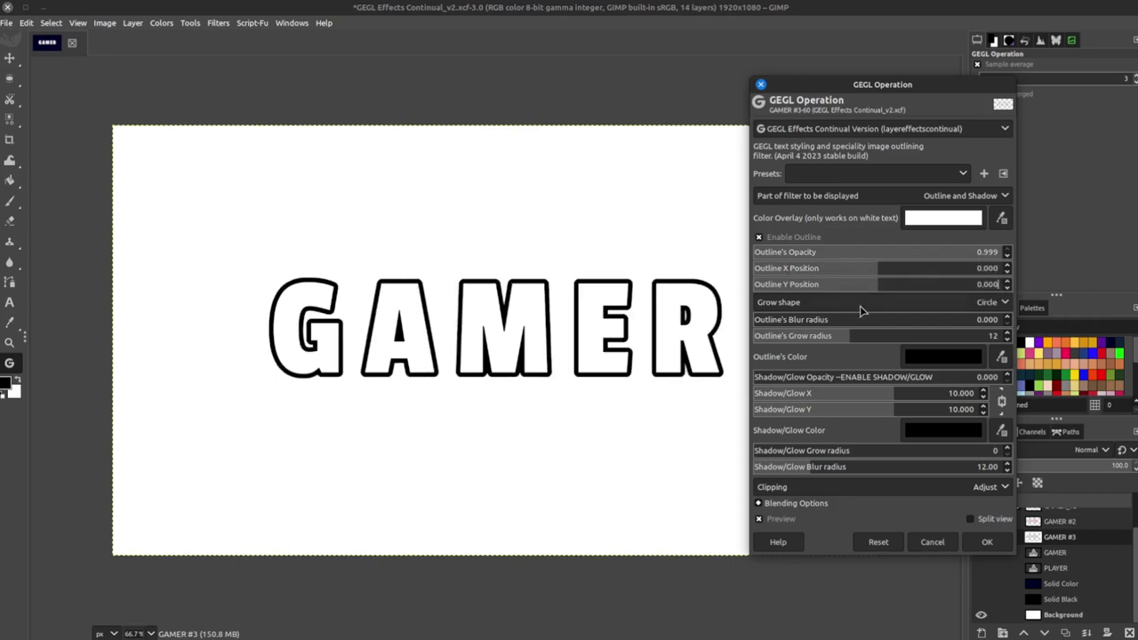
Keep the Circle grow shape and raise the Outline blur radius to about 1.084.
{"action": "left_click", "coordinate": [915, 309]}
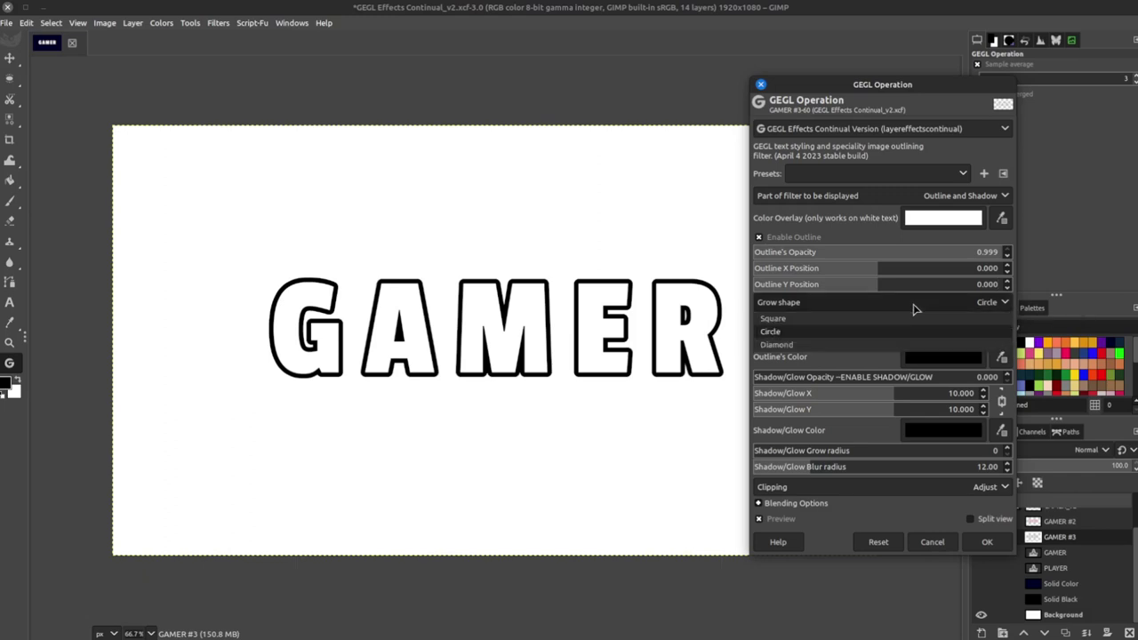
{"action": "left_click", "coordinate": [992, 307]}
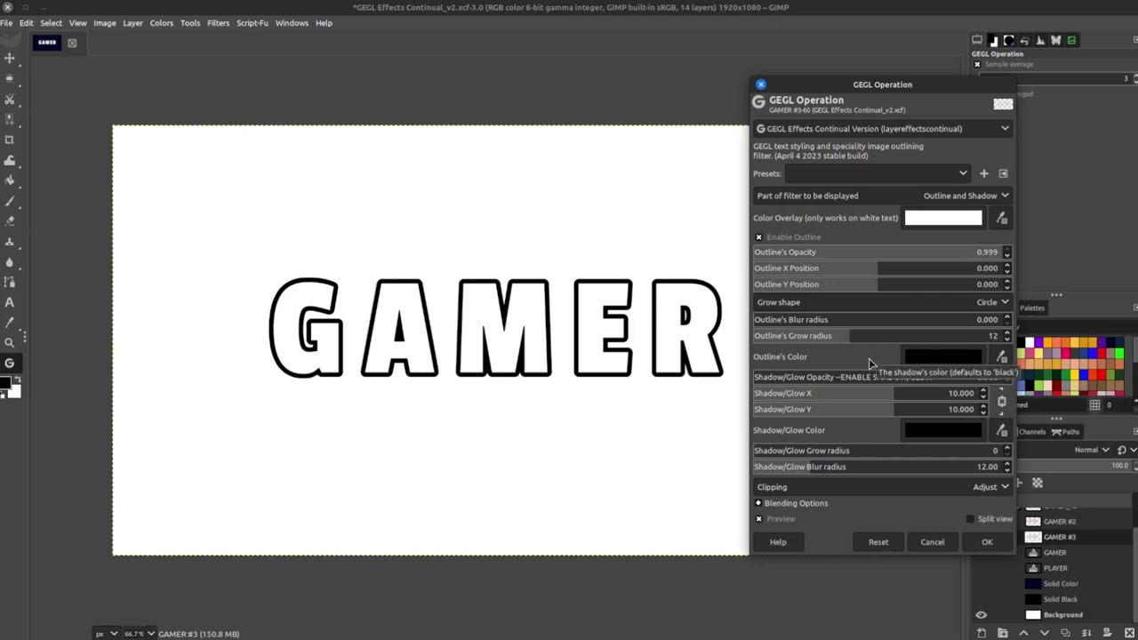
{"action": "mouse_move", "coordinate": [810, 324]}
{"action": "left_mouse_down"}
{"action": "mouse_move", "coordinate": [966, 325]}
{"action": "mouse_move", "coordinate": [817, 318]}
{"action": "left_mouse_up"}
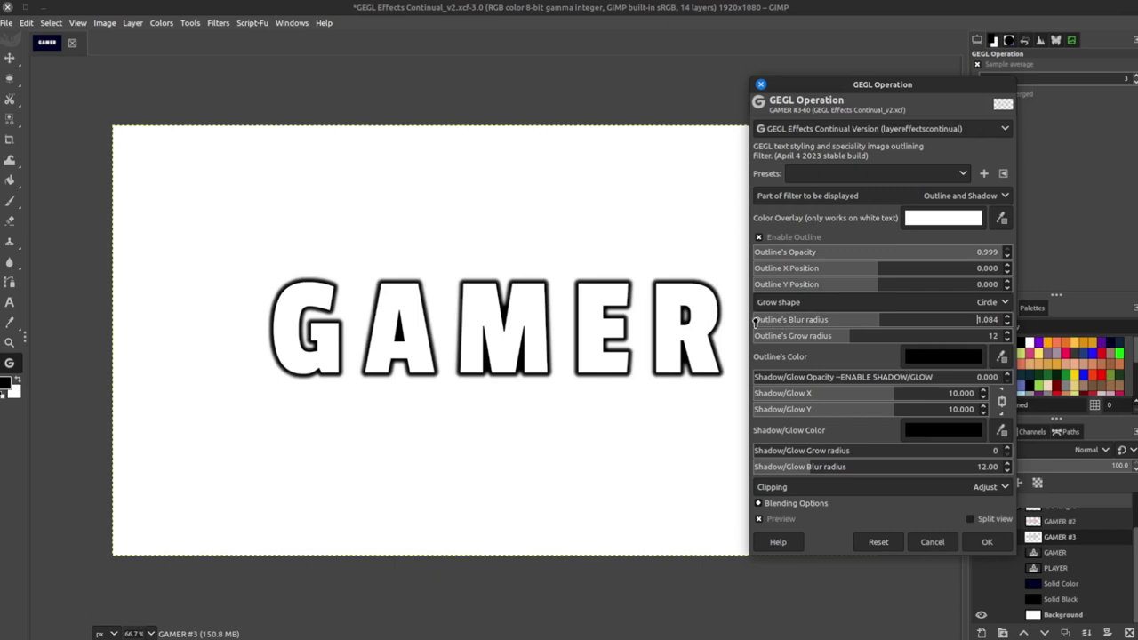
Set Outline blur to 0, and Shadow/Glow opacity 0.999, X/Y 18.936, blur 0.
{"action": "left_click_drag", "start_coordinate": [755, 322], "coordinate": [753, 322]}
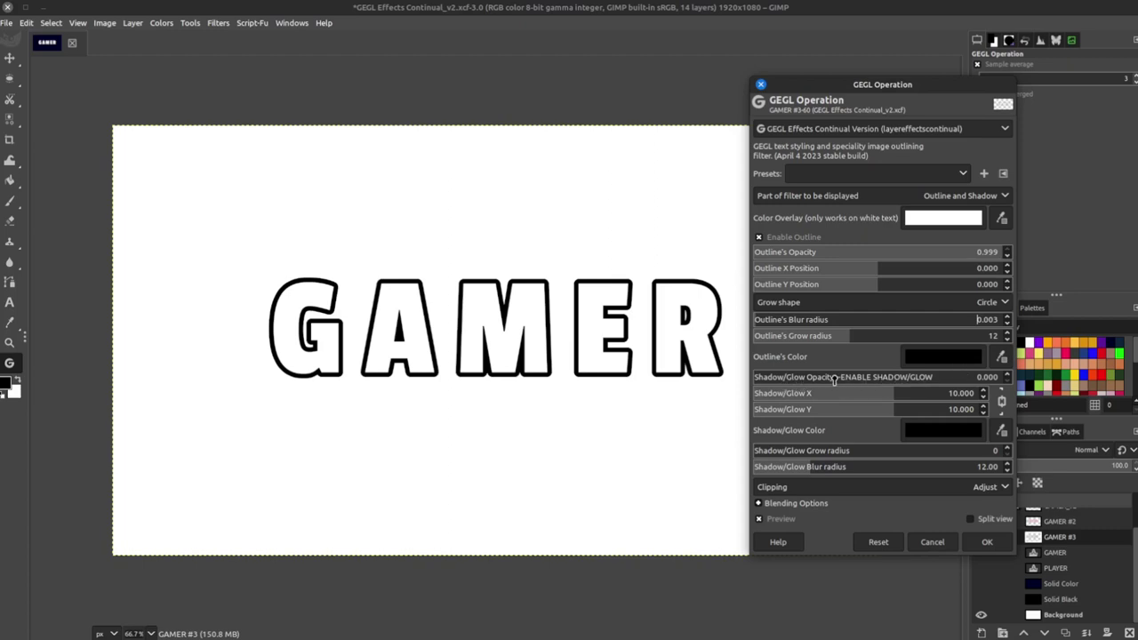
{"action": "left_click_drag", "start_coordinate": [834, 380], "coordinate": [1005, 379]}
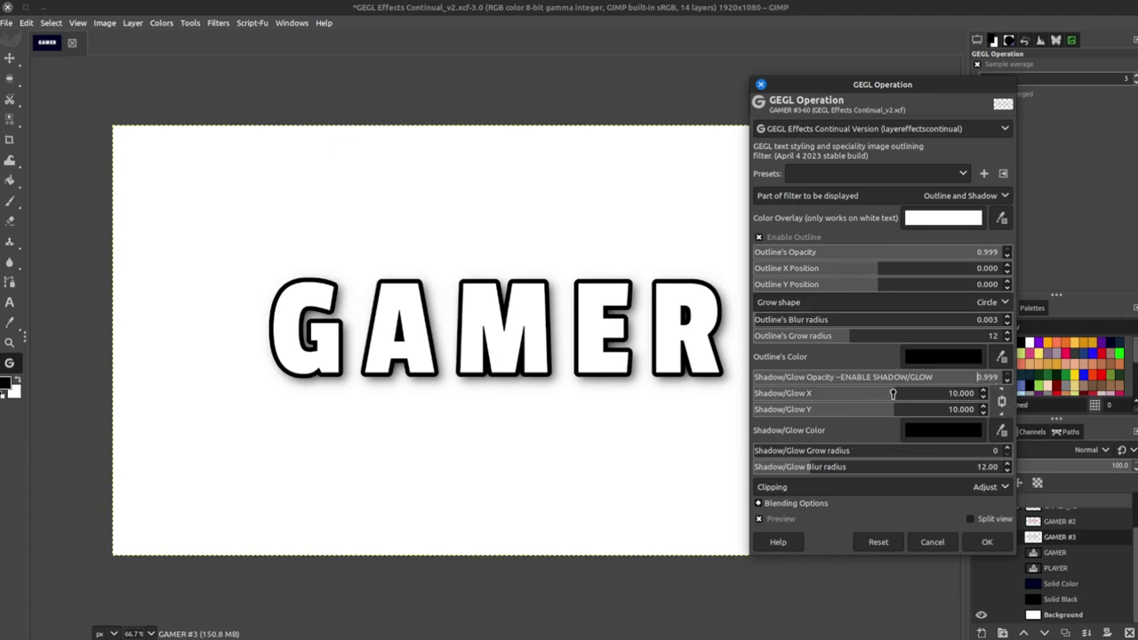
{"action": "mouse_move", "coordinate": [884, 397]}
{"action": "left_mouse_down"}
{"action": "mouse_move", "coordinate": [835, 397]}
{"action": "mouse_move", "coordinate": [885, 399]}
{"action": "left_mouse_up"}
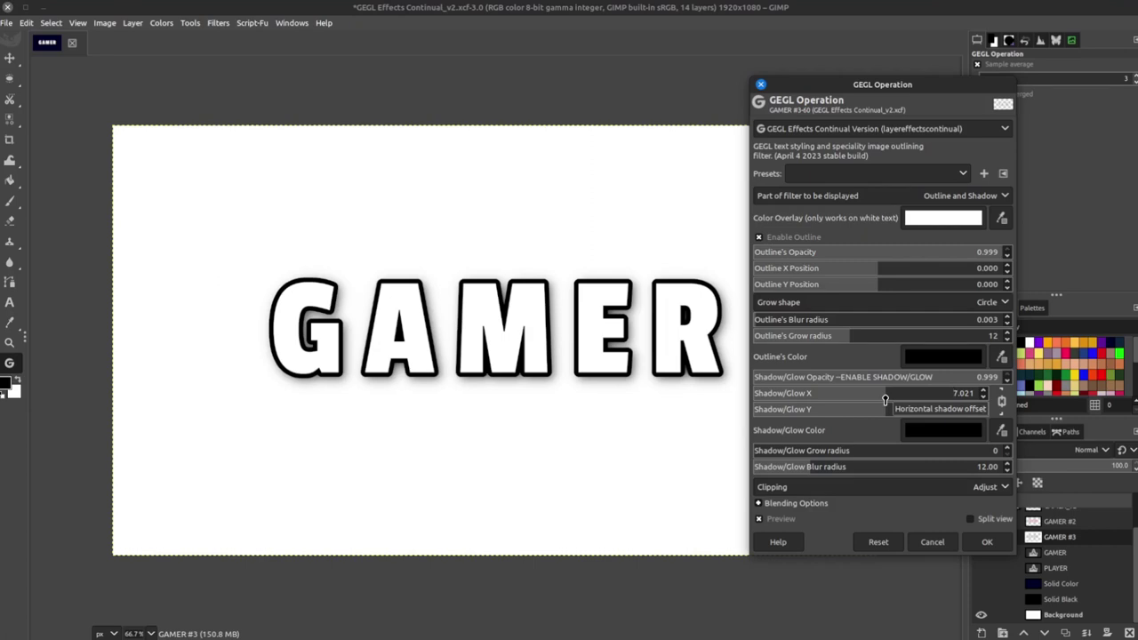
{"action": "left_click_drag", "start_coordinate": [886, 399], "coordinate": [918, 402]}
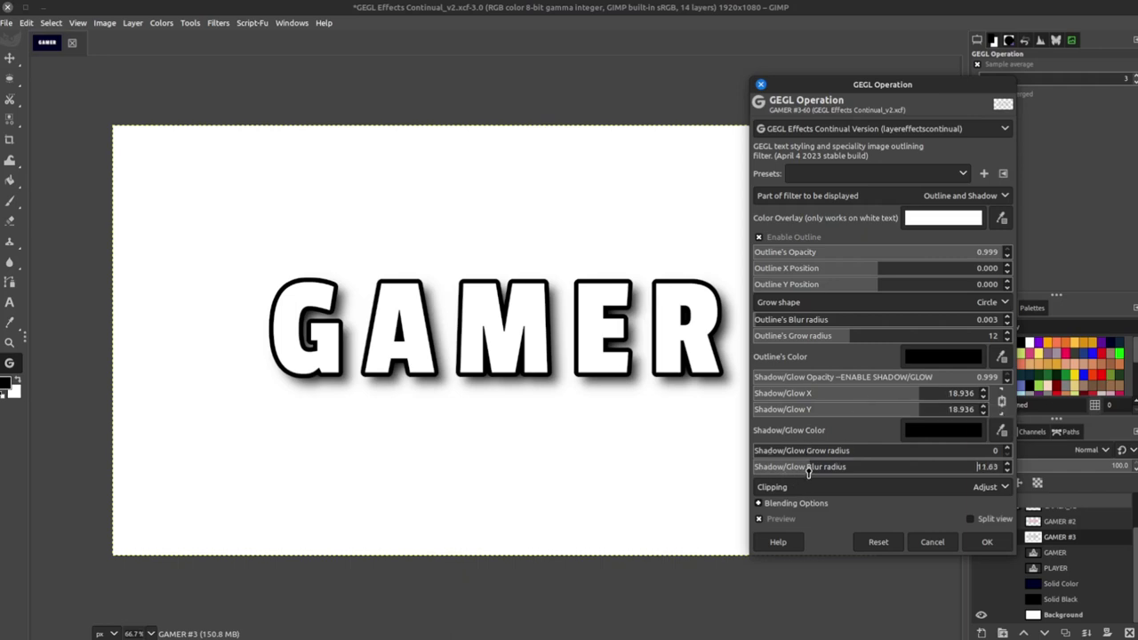
{"action": "left_click_drag", "start_coordinate": [808, 472], "coordinate": [754, 472]}
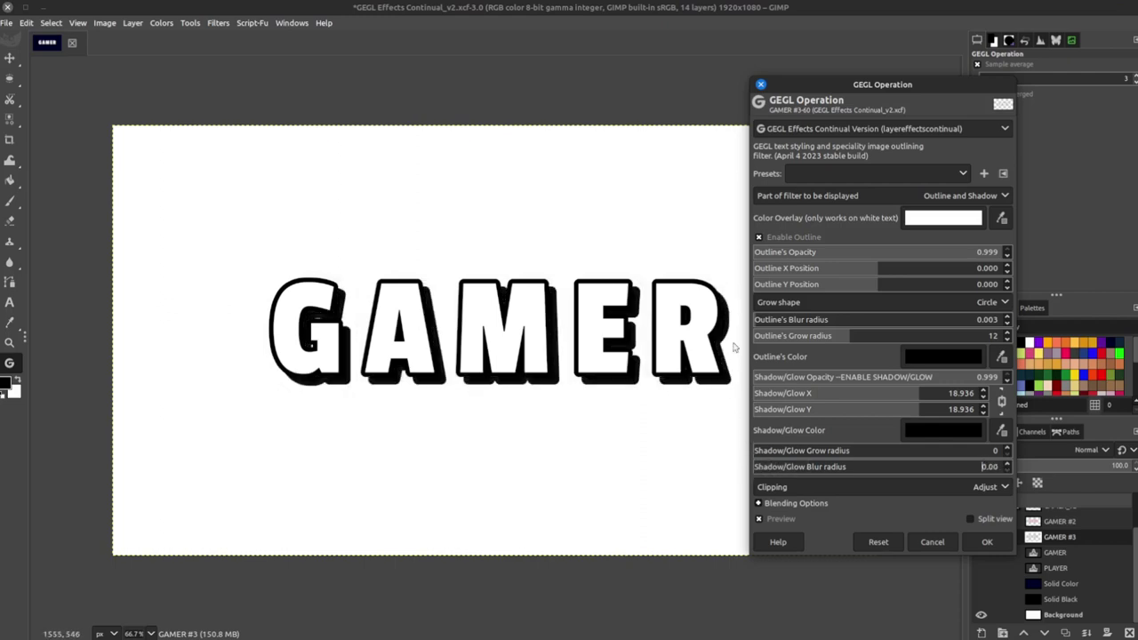
Make the shadow orange and centre it with a Shadow/Glow X/Y offset of 0.
{"action": "left_click", "coordinate": [943, 430]}
{"action": "left_click", "coordinate": [978, 535]}
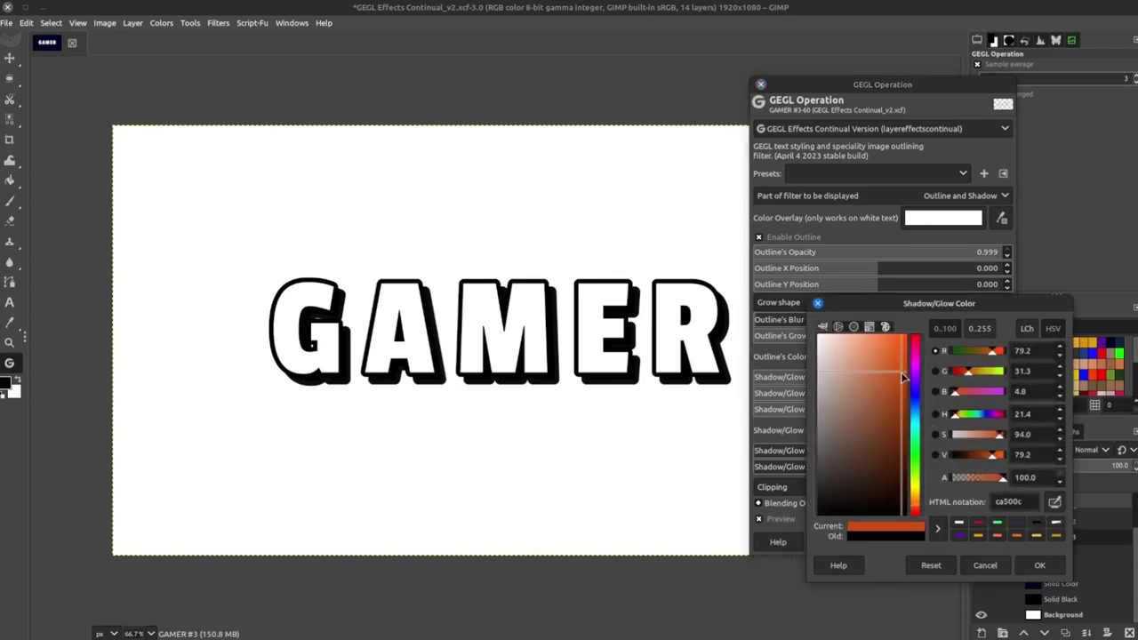
{"action": "left_click", "coordinate": [1040, 565]}
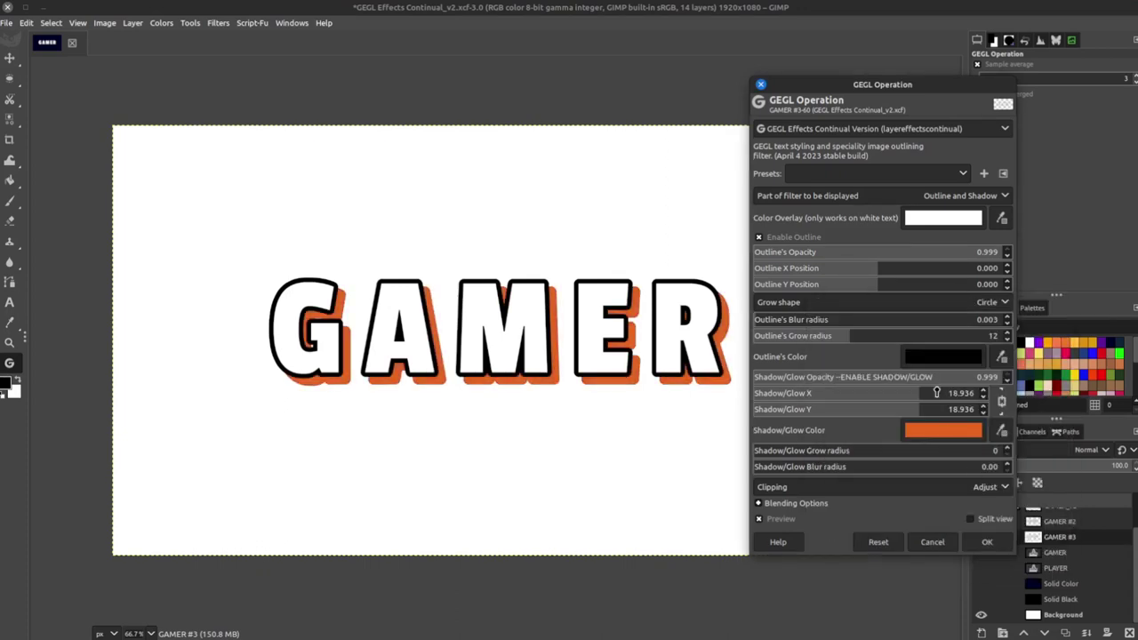
{"action": "double_click", "coordinate": [936, 393]}
{"action": "type", "text": "0"}
{"action": "key", "text": "Return"}
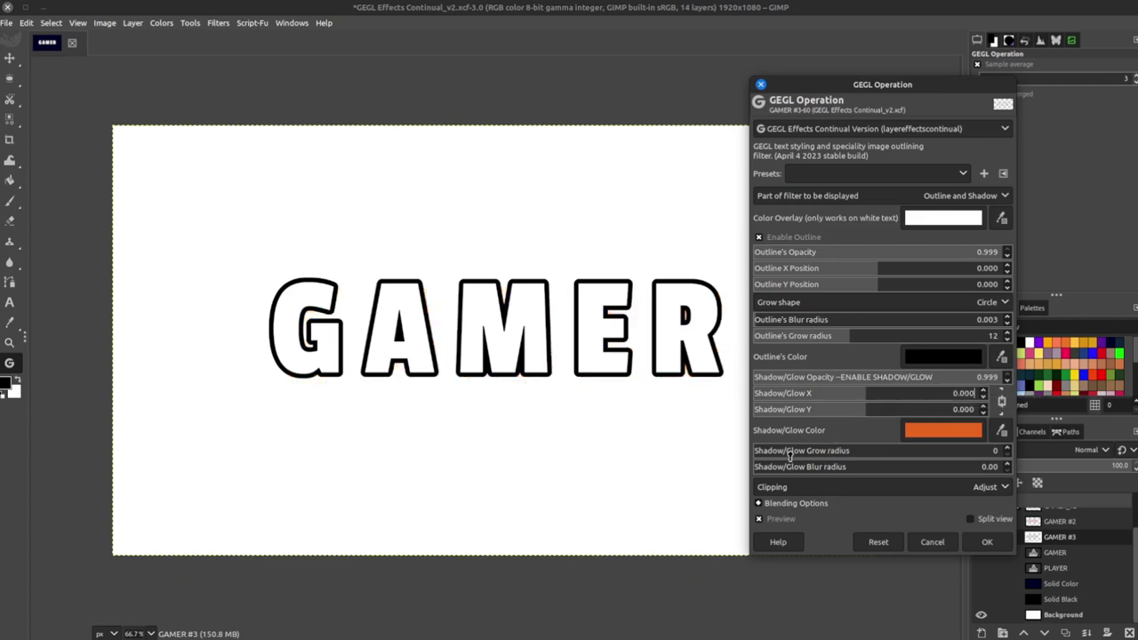
Raise the Shadow/Glow grow radius to 17 so the orange glow surrounds the letters.
{"action": "left_click", "coordinate": [832, 452]}
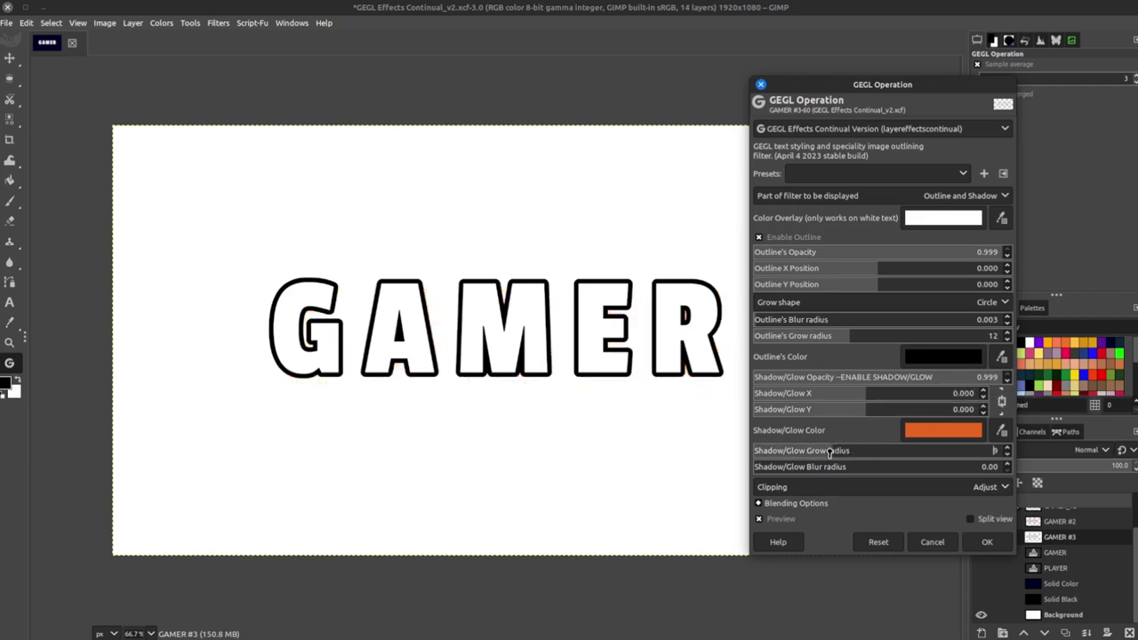
{"action": "left_click", "coordinate": [860, 451]}
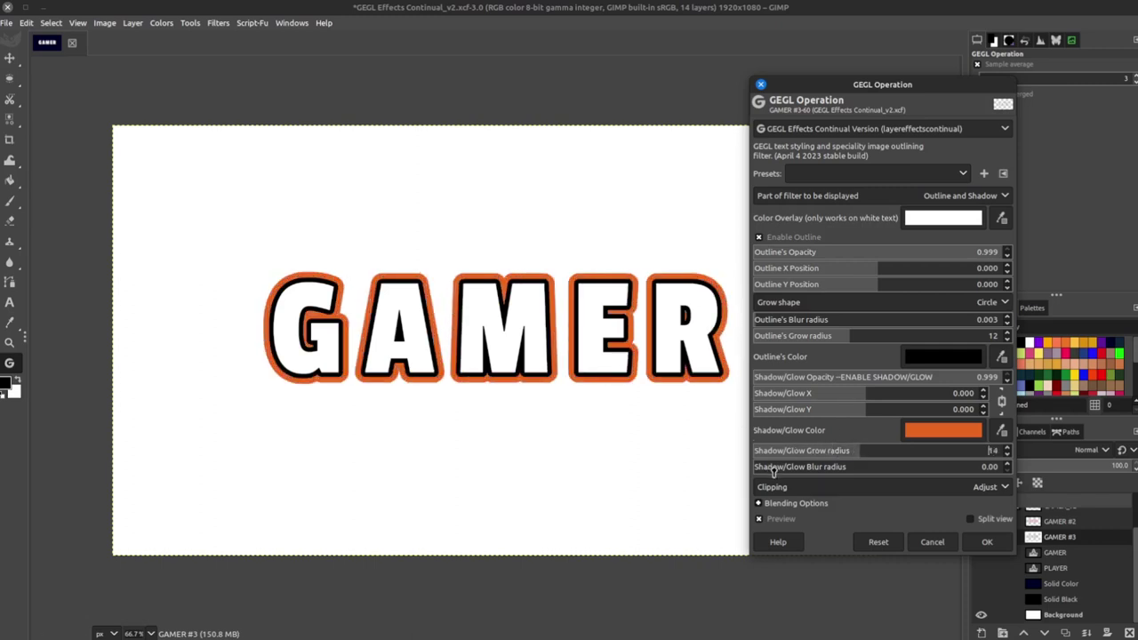
{"action": "left_click", "coordinate": [870, 452]}
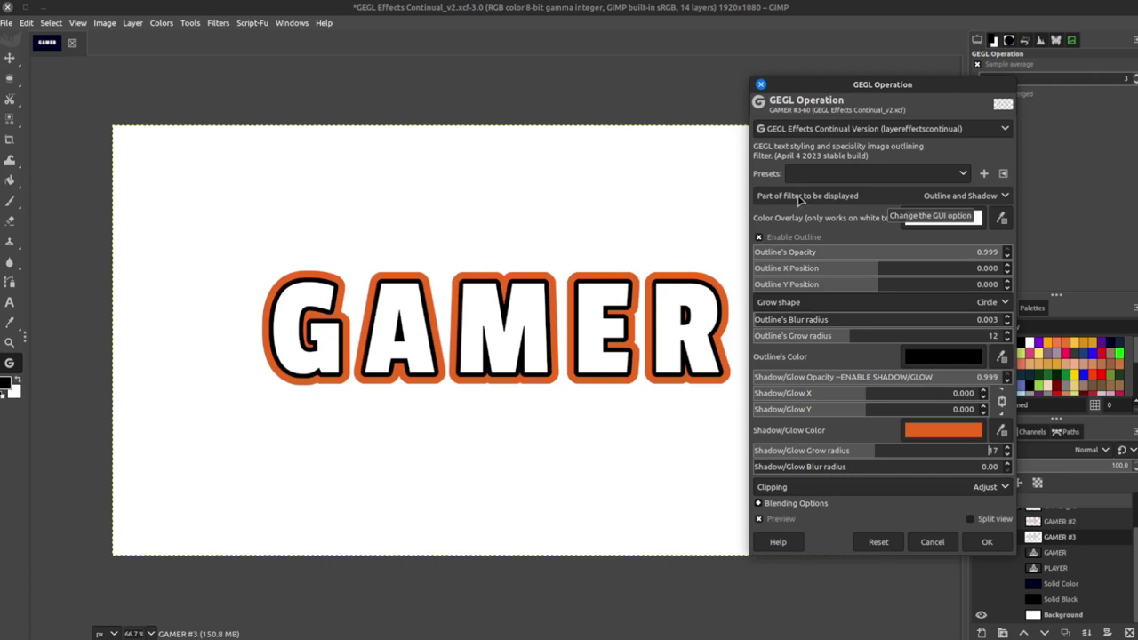
{"action": "left_click", "coordinate": [999, 196]}
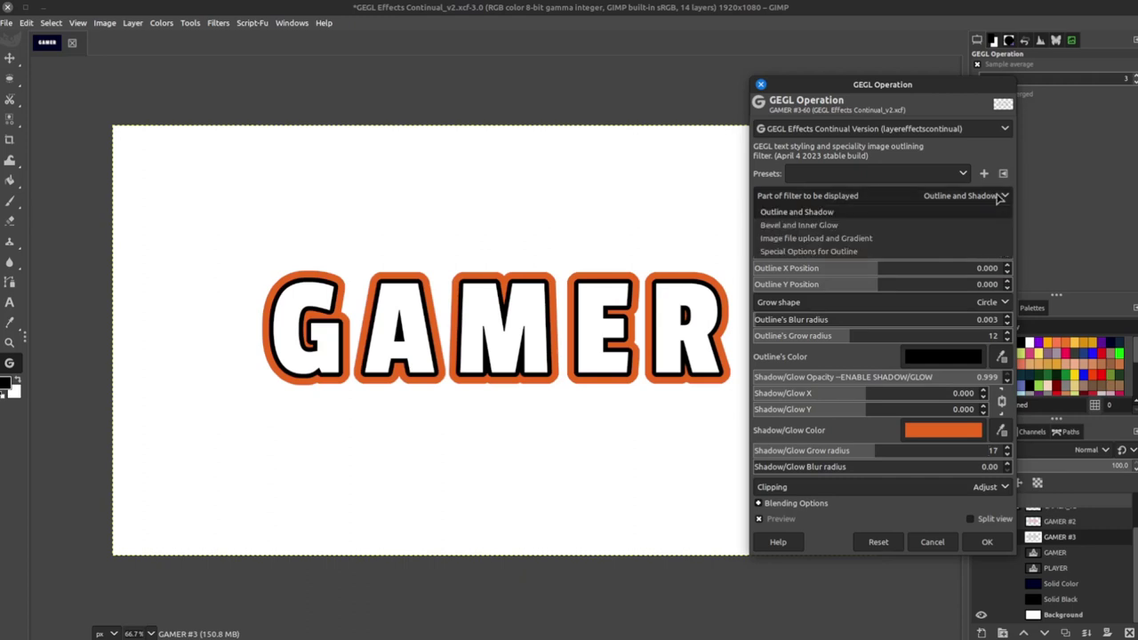
Enable Inner Glow with blur radius 0.205 and grow radius 6.
{"action": "left_click", "coordinate": [865, 226]}
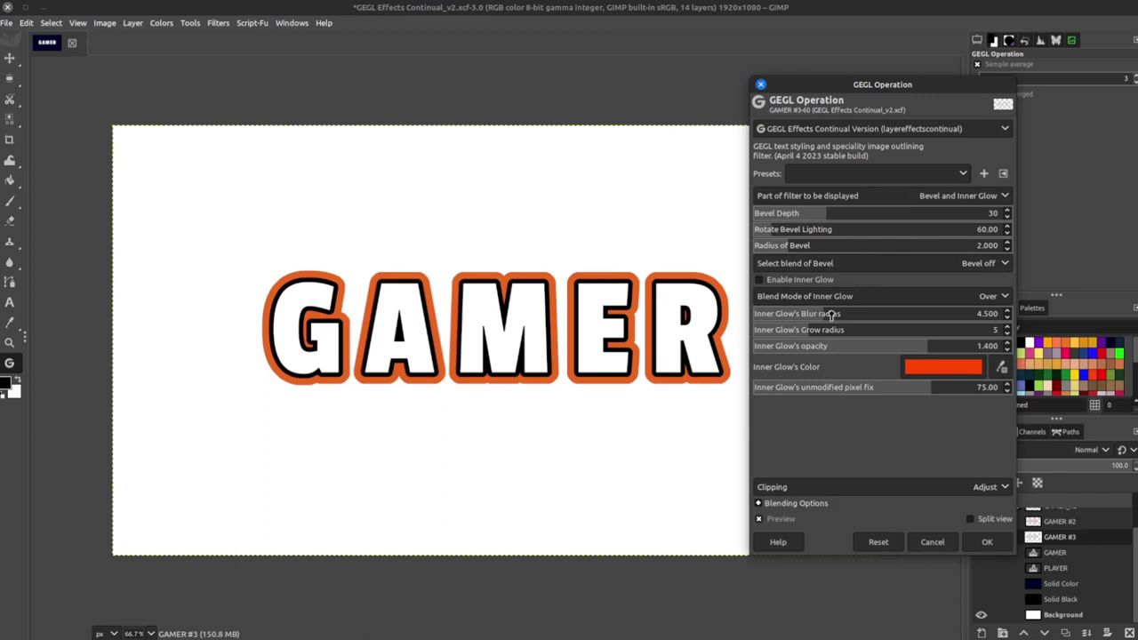
{"action": "left_click", "coordinate": [763, 280]}
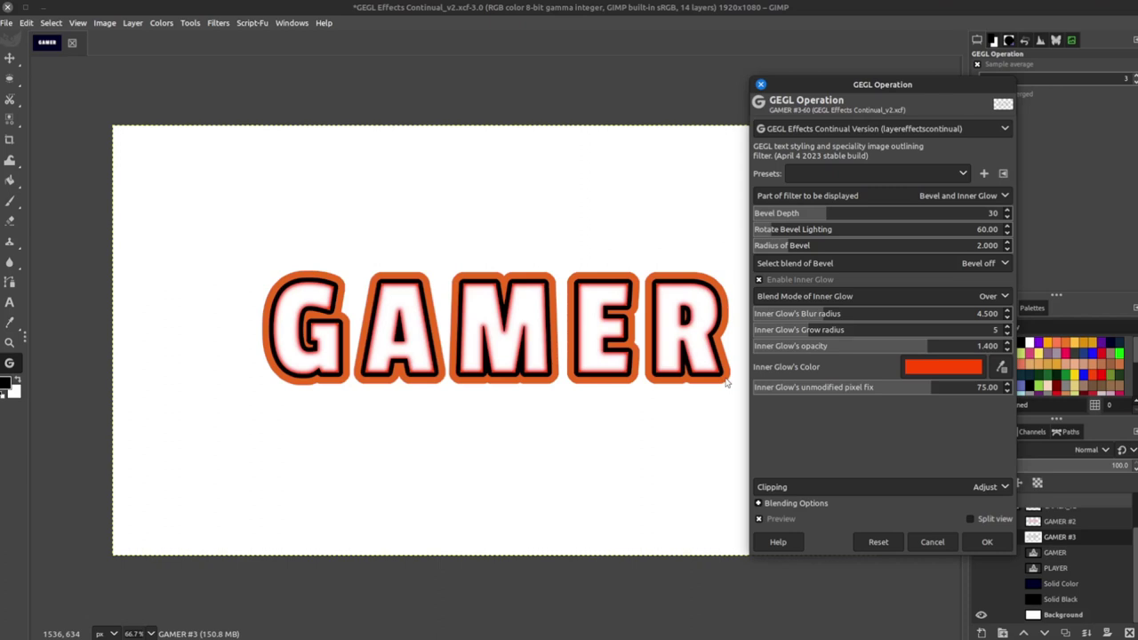
{"action": "left_click", "coordinate": [767, 315]}
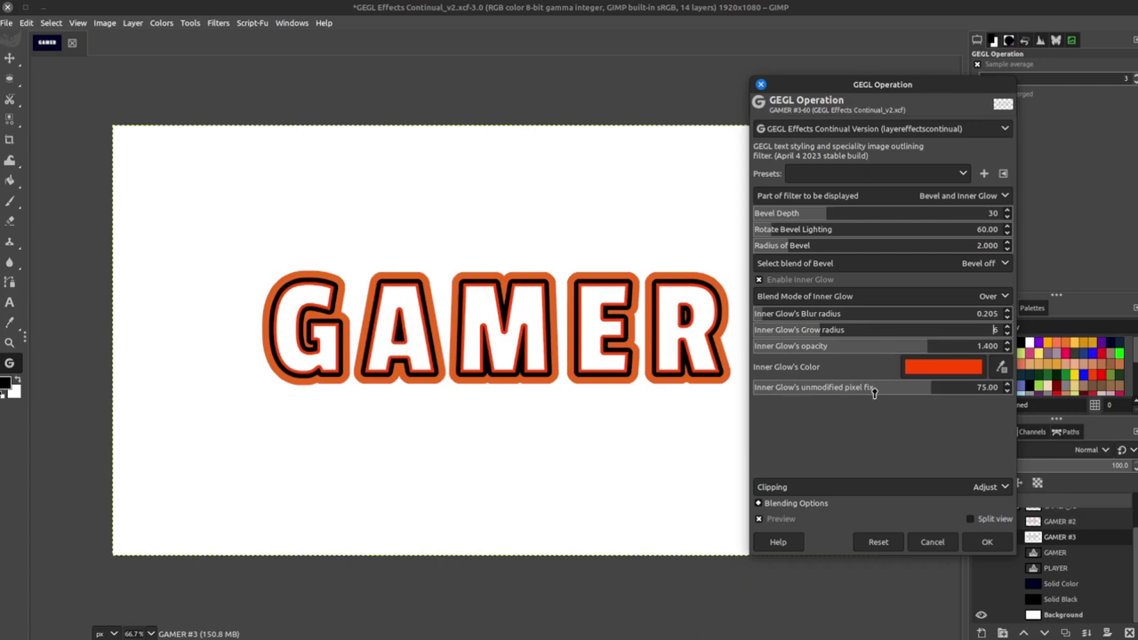
Set the Inner Glow colour to white.
{"action": "left_click", "coordinate": [947, 366]}
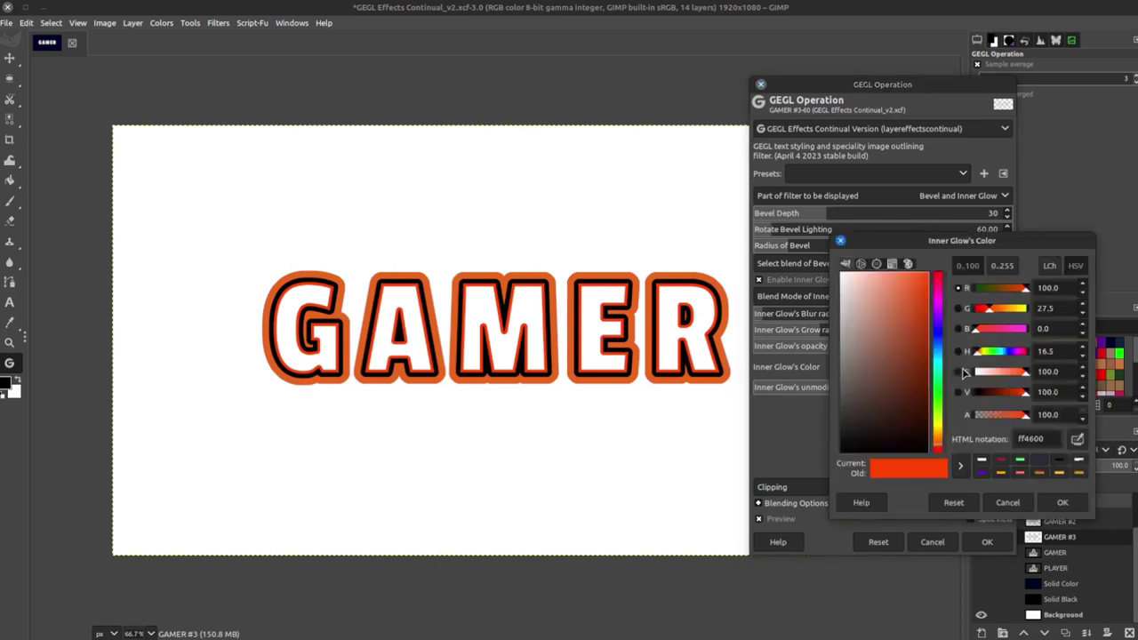
{"action": "left_click_drag", "start_coordinate": [873, 302], "coordinate": [831, 245]}
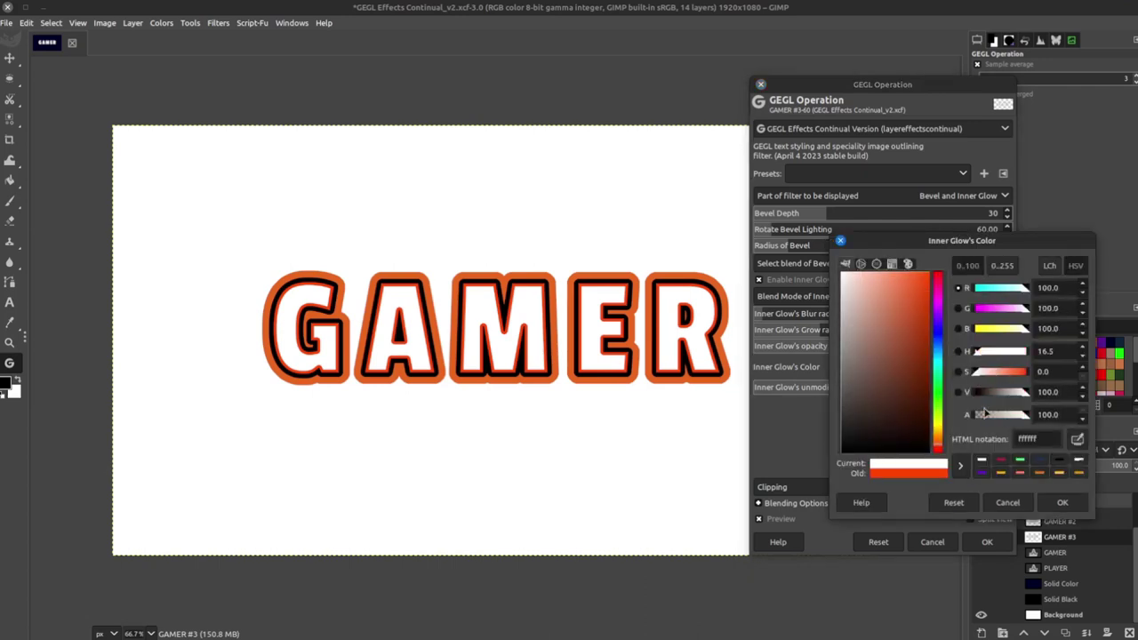
{"action": "left_click", "coordinate": [1066, 503]}
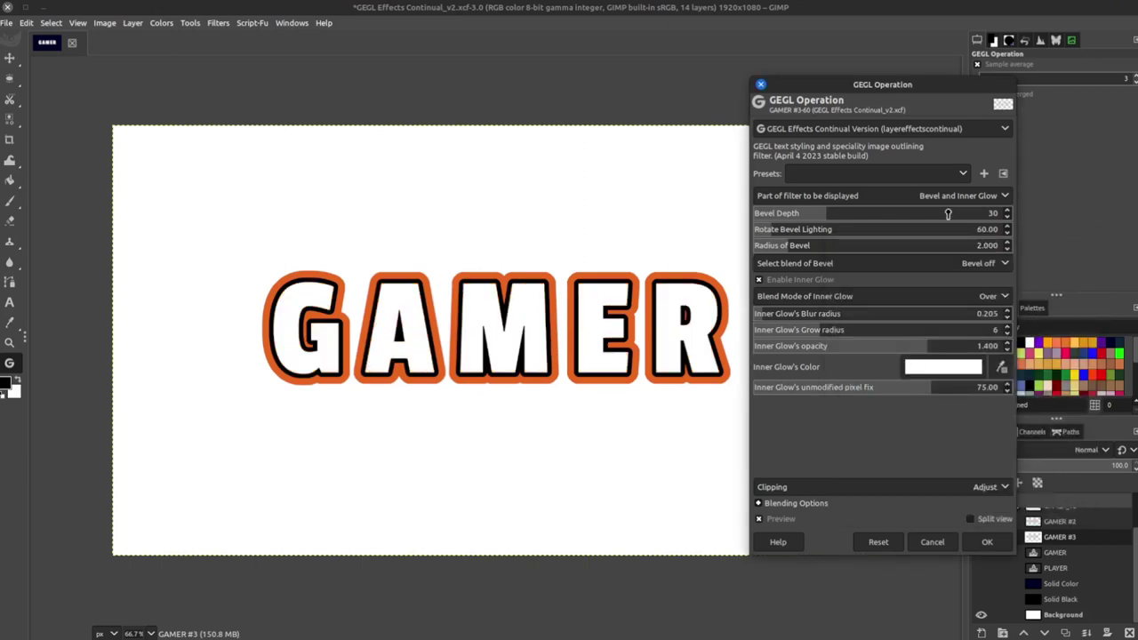
{"action": "left_click", "coordinate": [987, 196]}
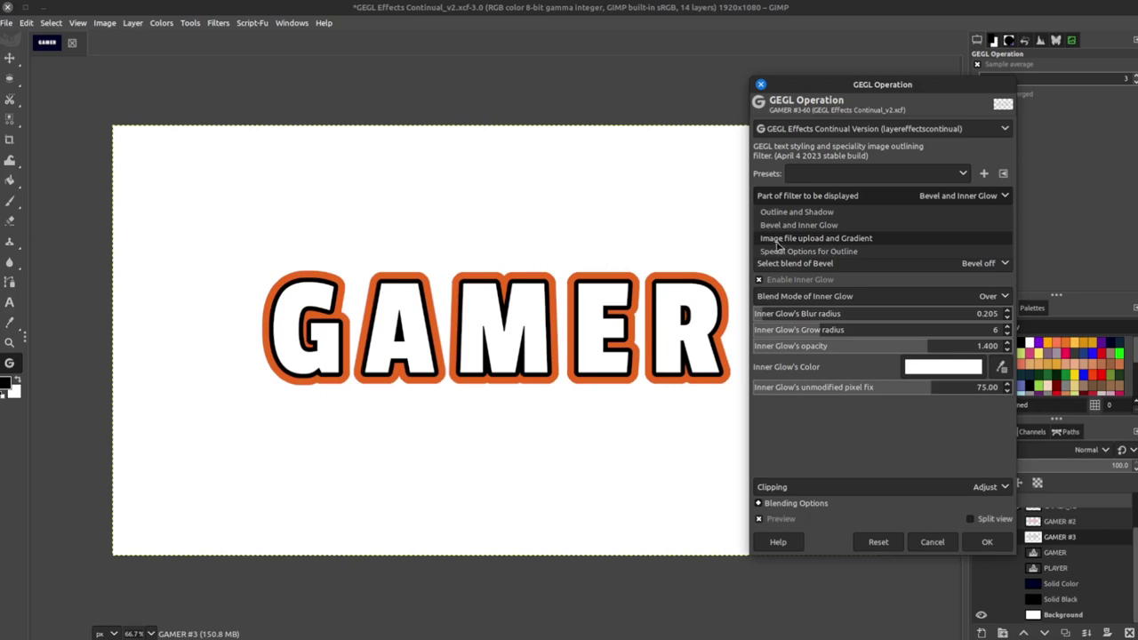
Enable the Gradient fill and set Gradient X1 and X2 to 960.
{"action": "left_click", "coordinate": [858, 240]}
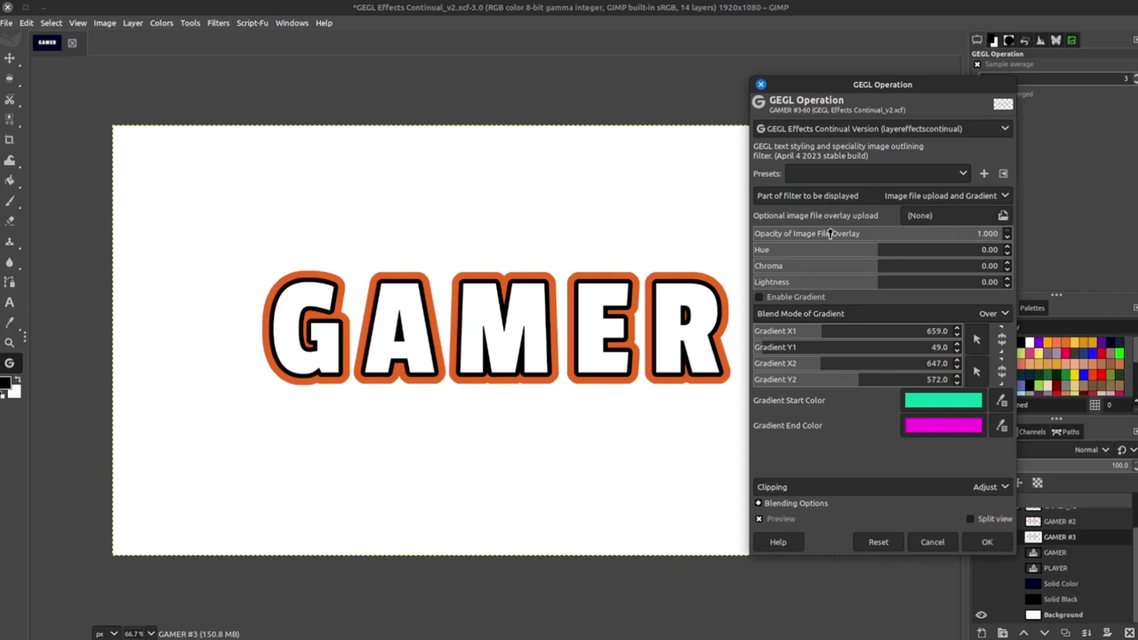
{"action": "left_click", "coordinate": [760, 298]}
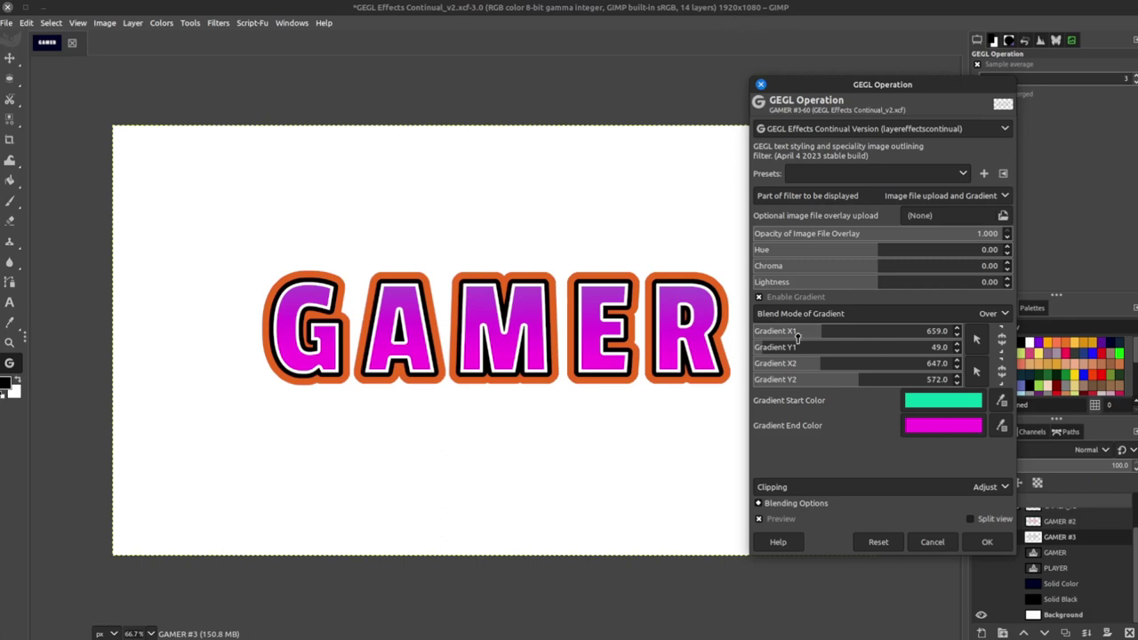
{"action": "left_click", "coordinate": [852, 332]}
{"action": "type", "text": "960"}
{"action": "left_click", "coordinate": [931, 364]}
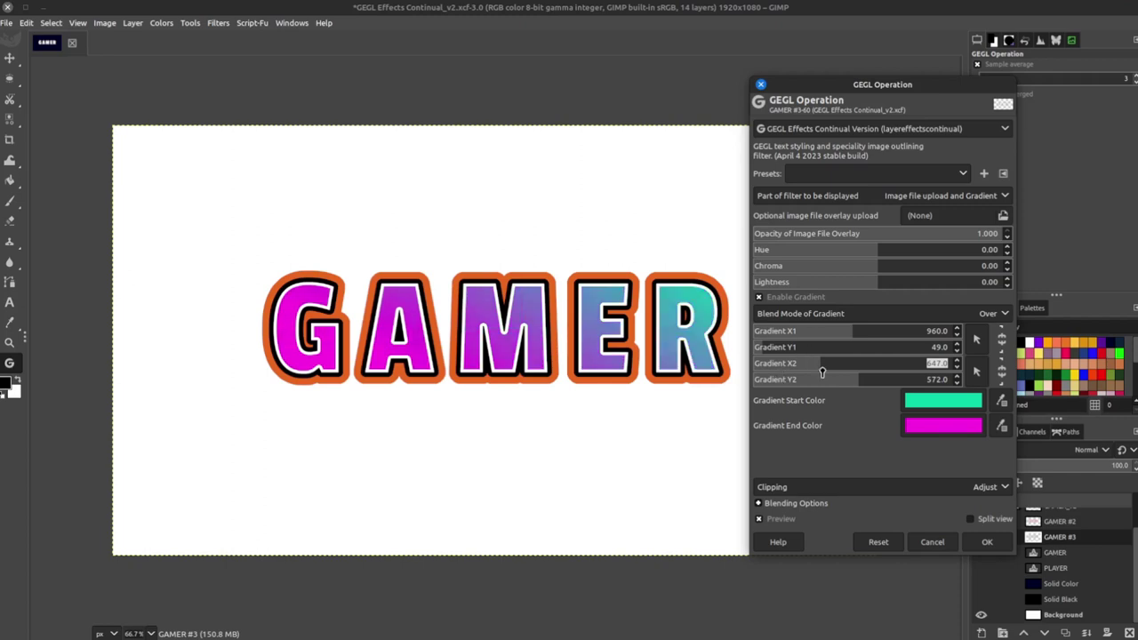
{"action": "type", "text": "960"}
{"action": "key", "text": "Return"}
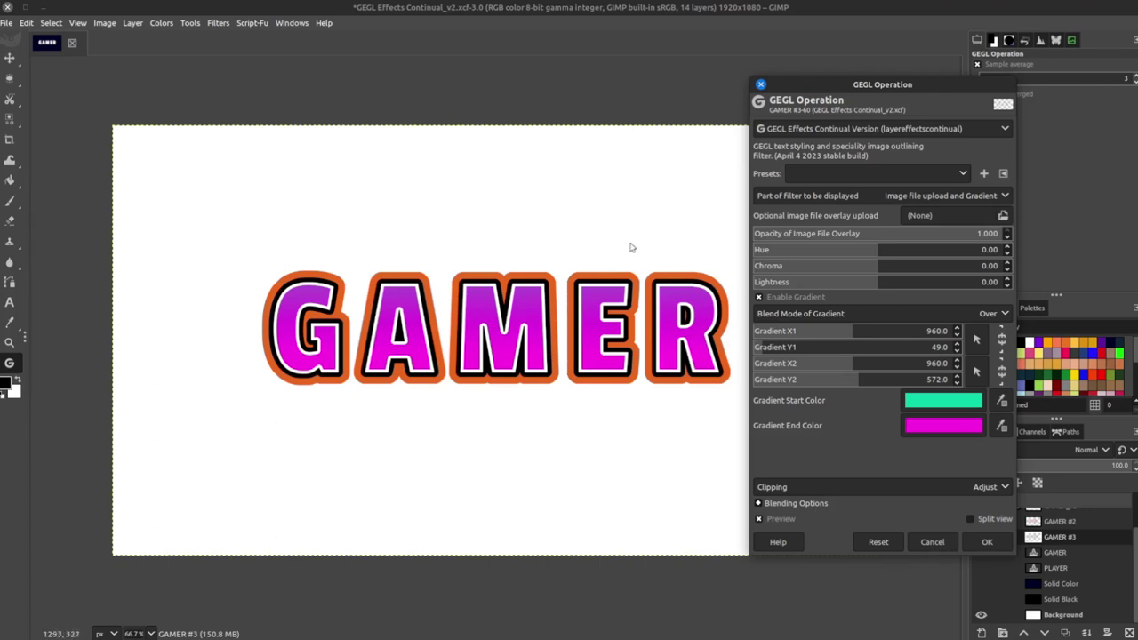
Set Gradient Y1 to about 501 for a sharp cyan-to-magenta split near mid-height.
{"action": "left_click", "coordinate": [840, 350]}
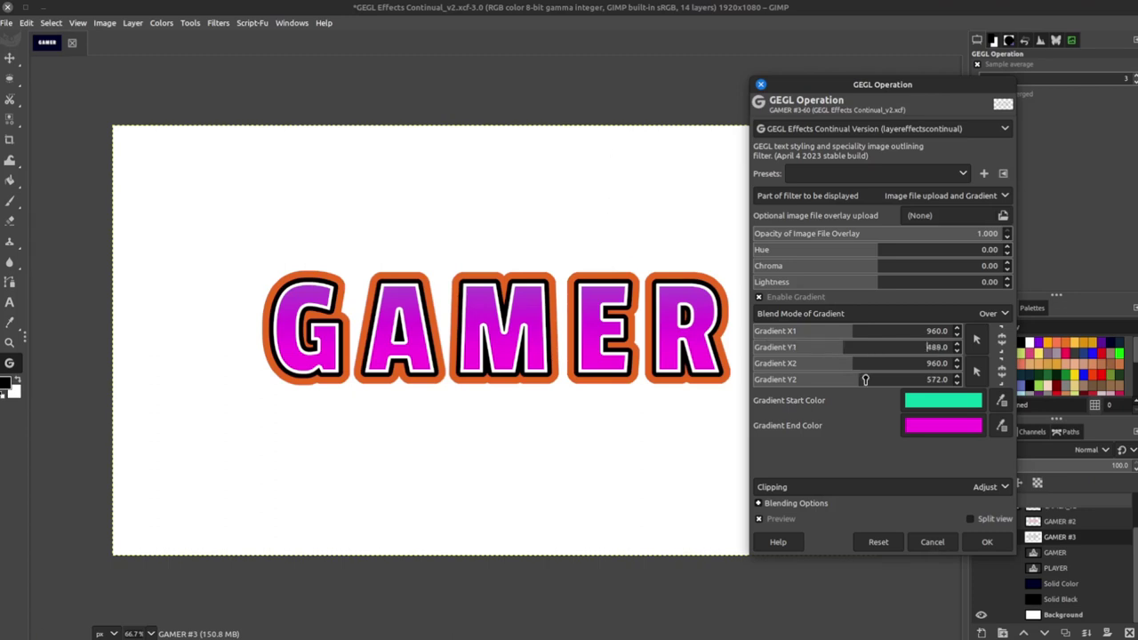
{"action": "left_click", "coordinate": [849, 355]}
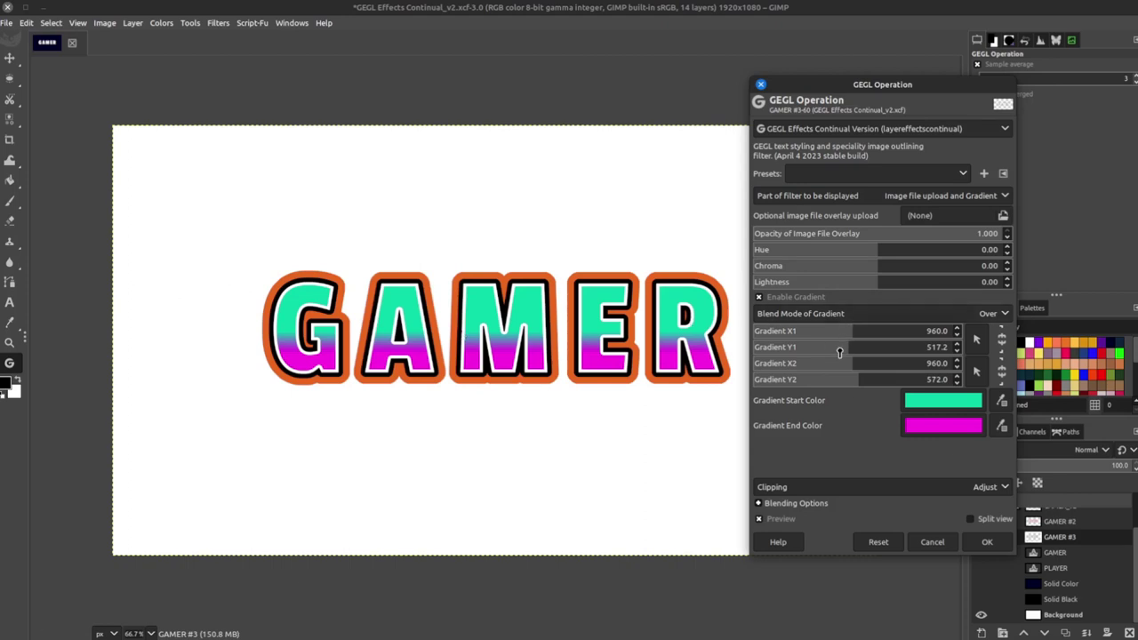
{"action": "left_click_drag", "start_coordinate": [845, 353], "coordinate": [842, 353]}
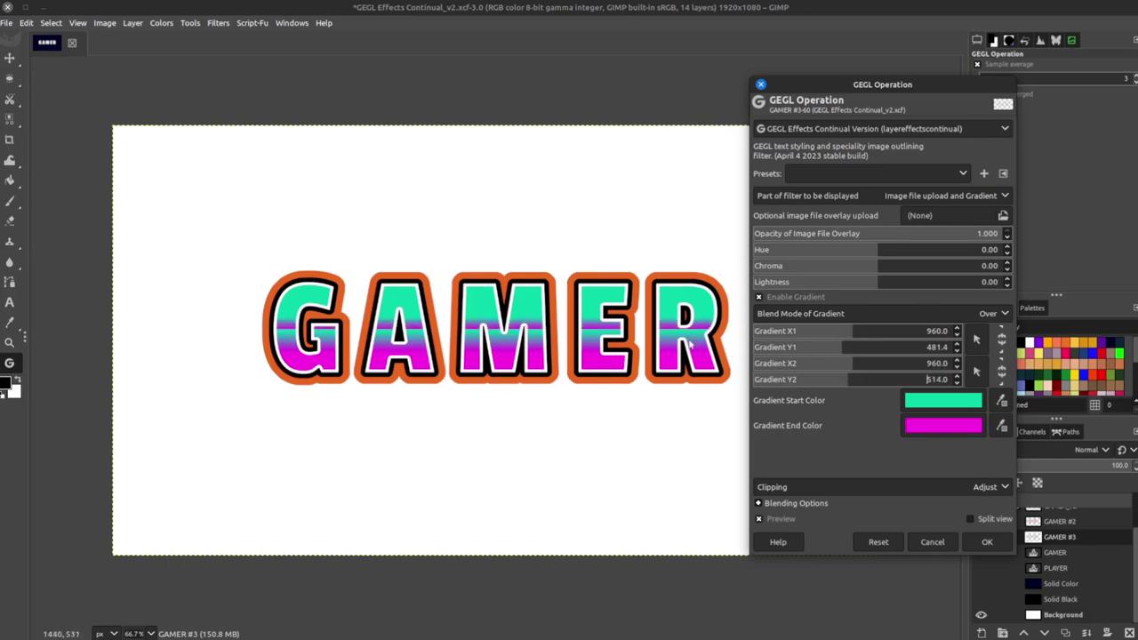
{"action": "left_click_drag", "start_coordinate": [817, 353], "coordinate": [845, 351]}
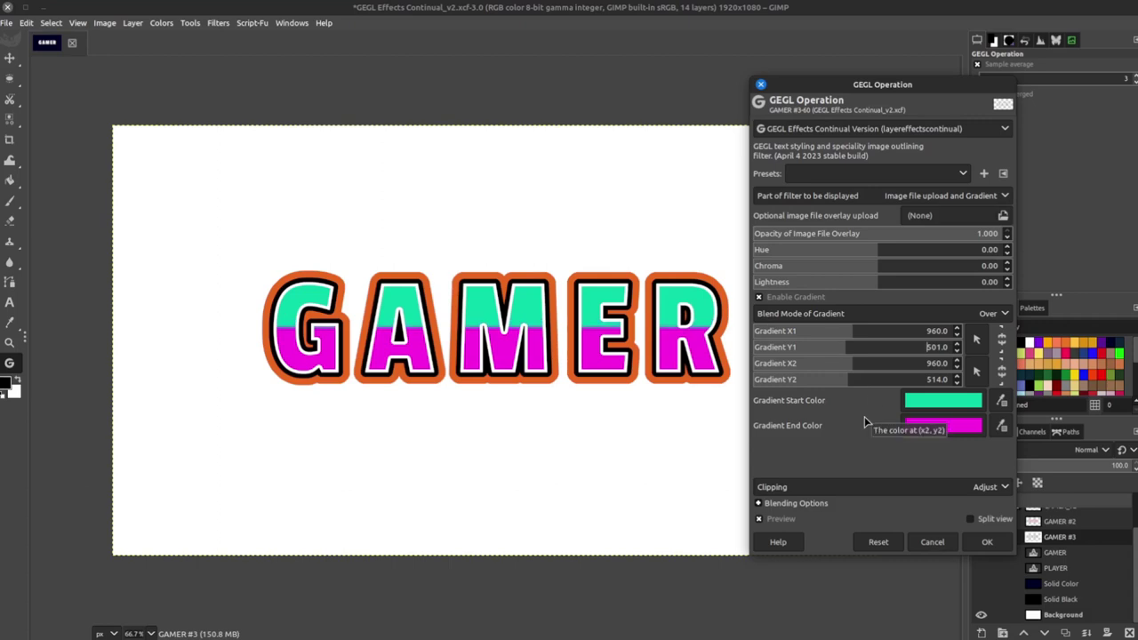
Set the gradient start colour to white and the end colour to light grey cdcdcd.
{"action": "left_click", "coordinate": [944, 400]}
{"action": "left_click_drag", "start_coordinate": [831, 331], "coordinate": [808, 288]}
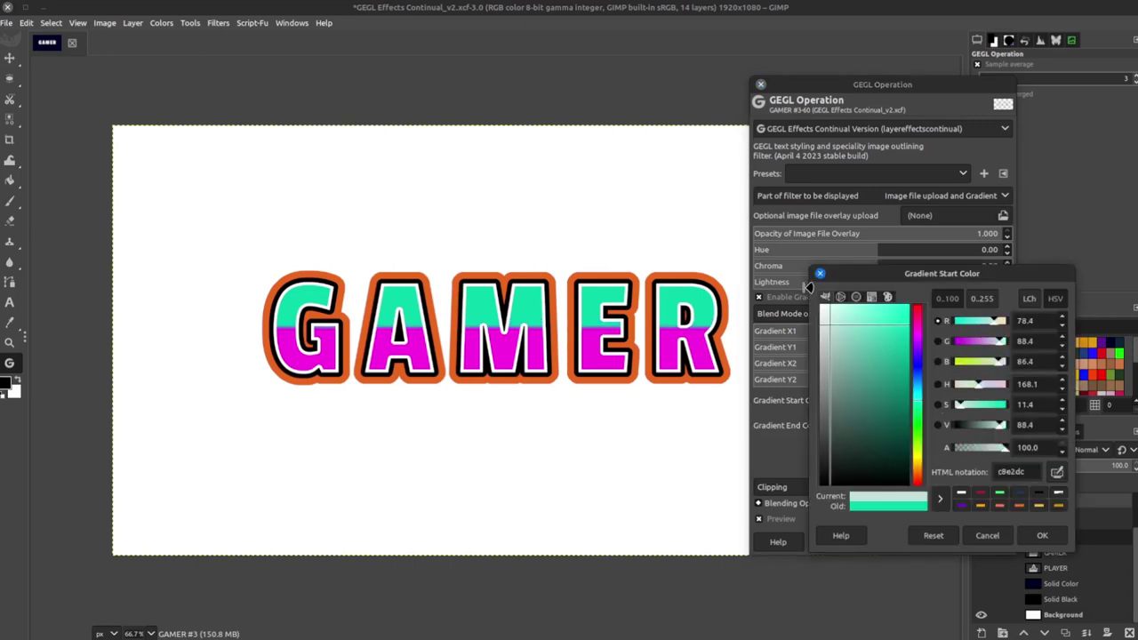
{"action": "left_click", "coordinate": [1058, 544]}
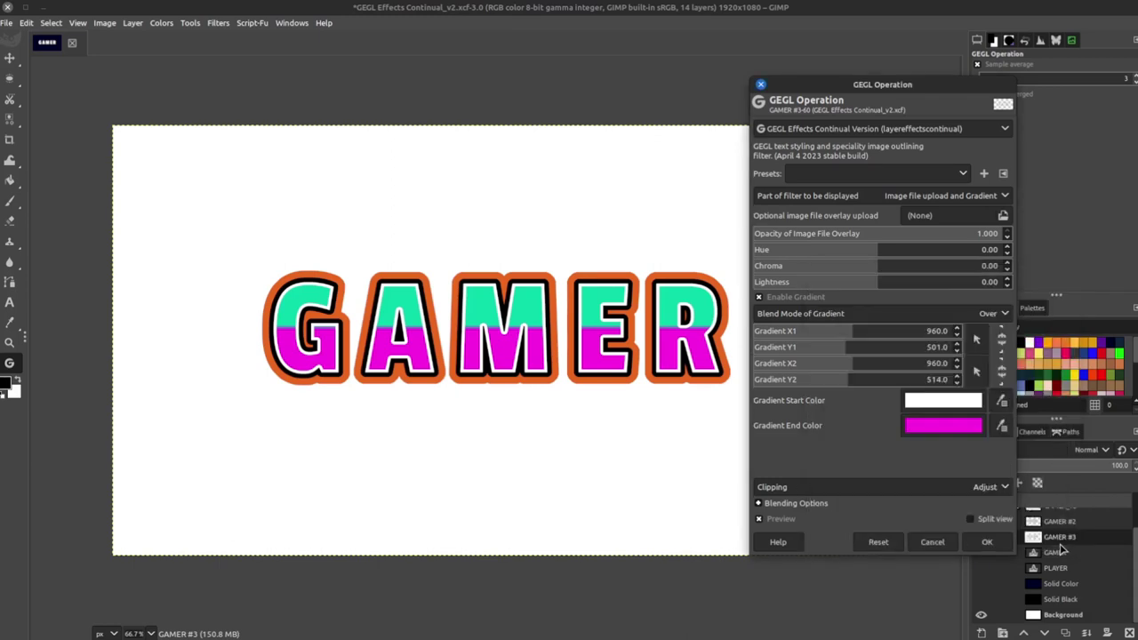
{"action": "left_click", "coordinate": [942, 426]}
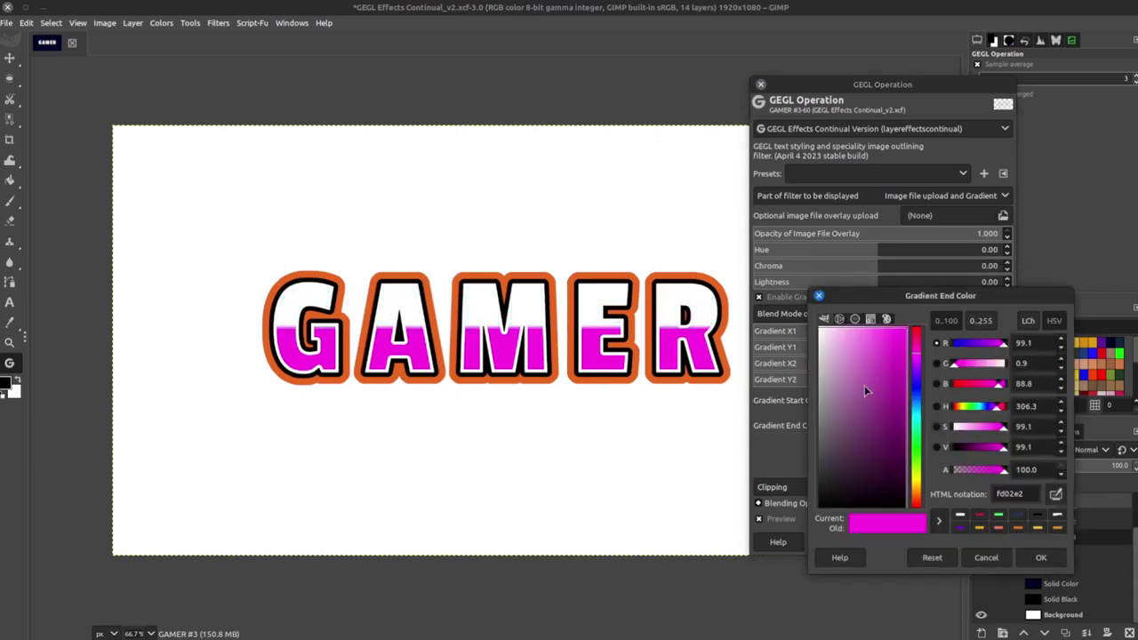
{"action": "left_click_drag", "start_coordinate": [827, 378], "coordinate": [809, 362]}
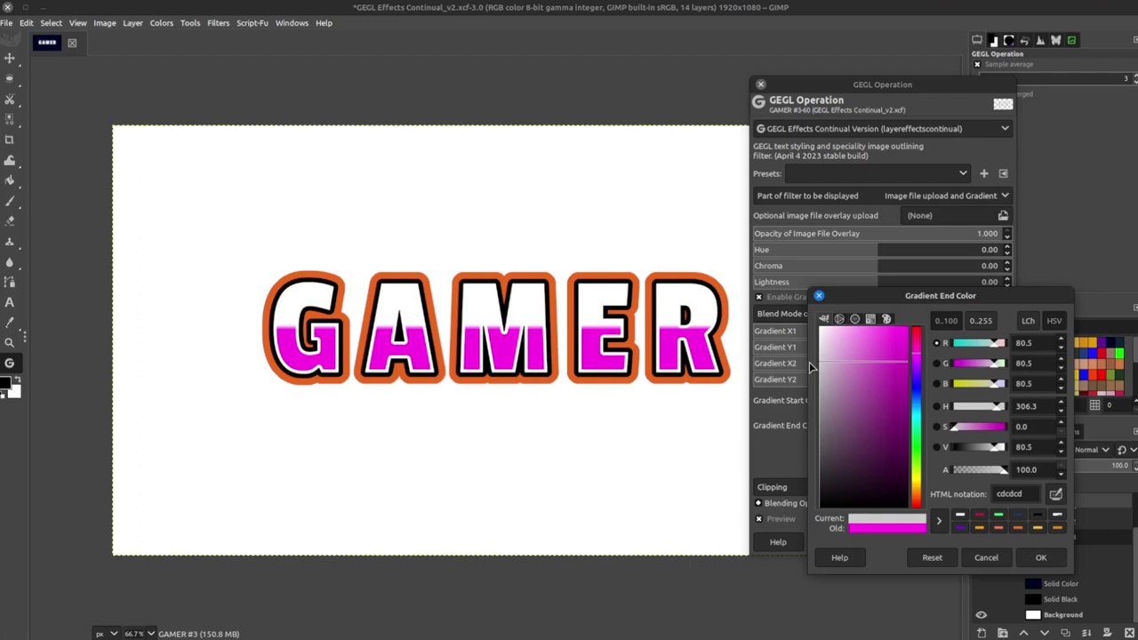
{"action": "left_click", "coordinate": [915, 392]}
{"action": "left_click", "coordinate": [1044, 558]}
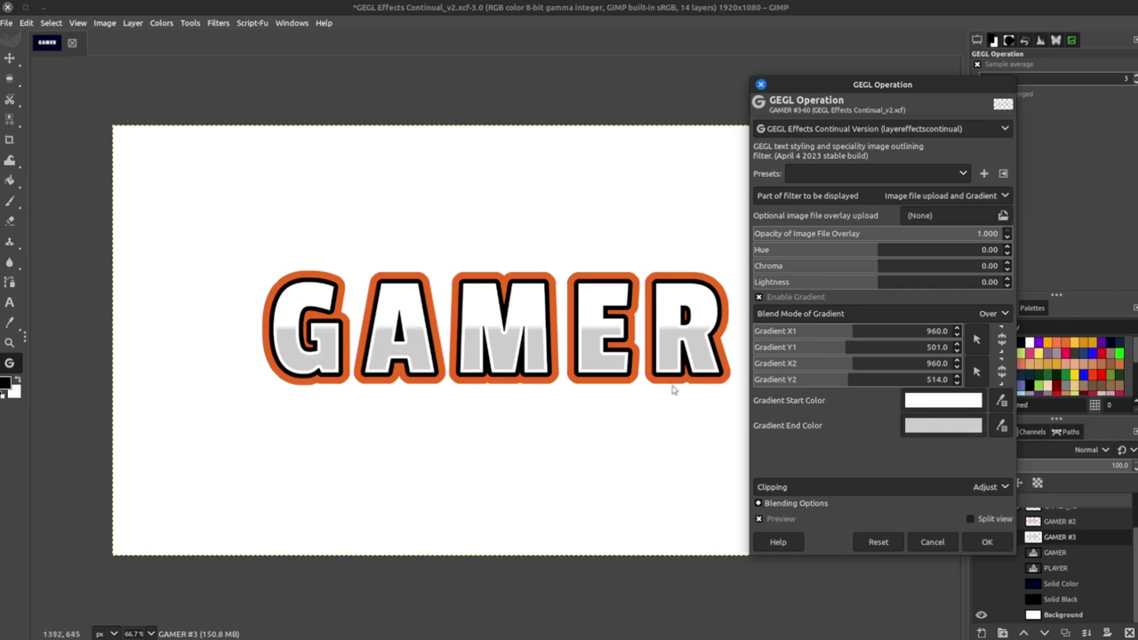
Adjust Gradient Y1 to 504.2 to keep the split near mid-height.
{"action": "left_click", "coordinate": [853, 353]}
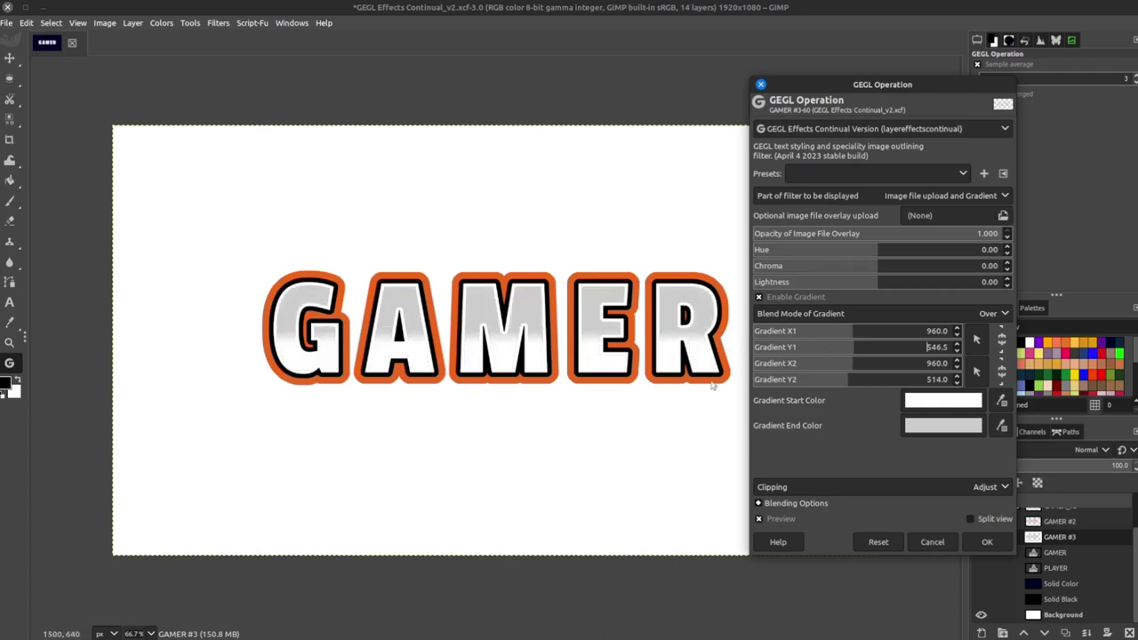
{"action": "left_click", "coordinate": [841, 352]}
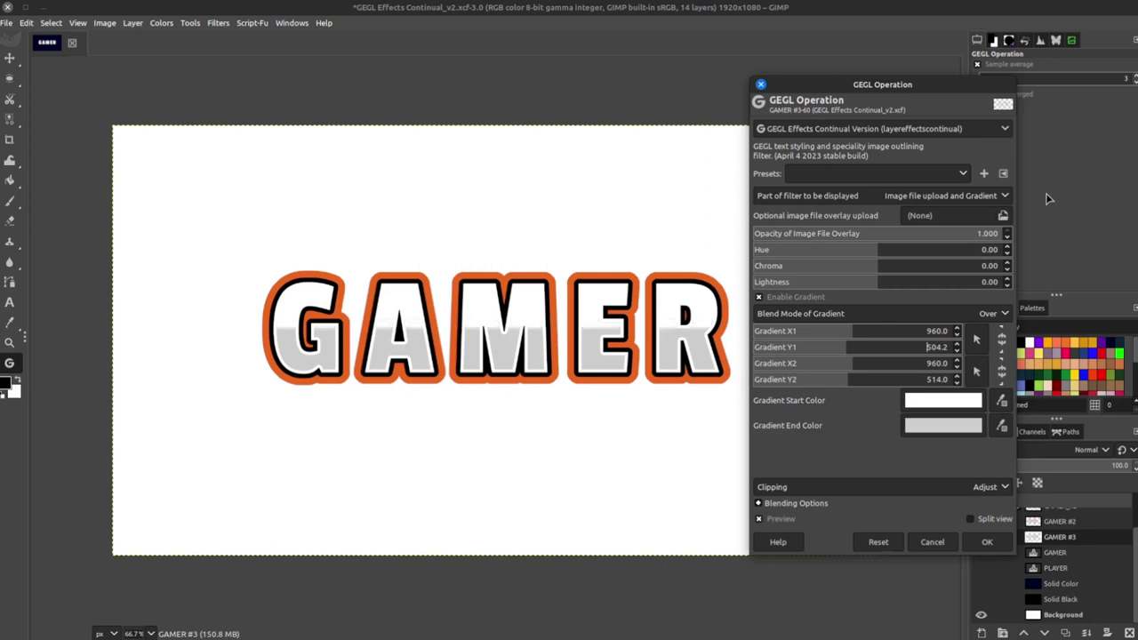
{"action": "left_click", "coordinate": [1002, 197]}
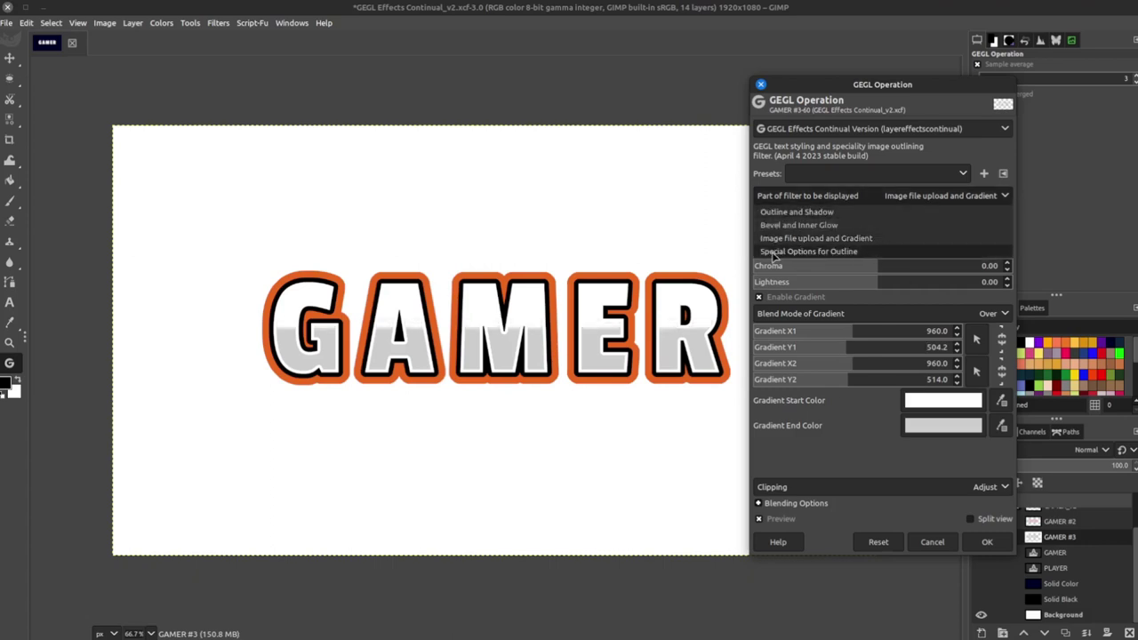
Switch to the Outline and Shadow settings and set the Outline colour to blue 3a3acf.
{"action": "left_click", "coordinate": [851, 253]}
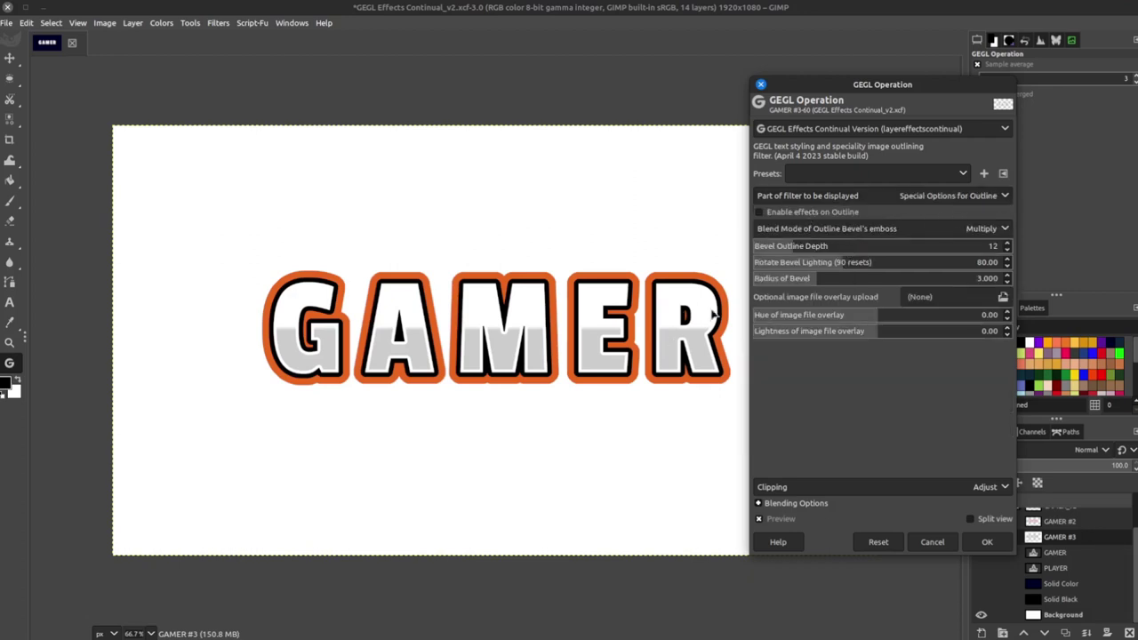
{"action": "left_click", "coordinate": [965, 196]}
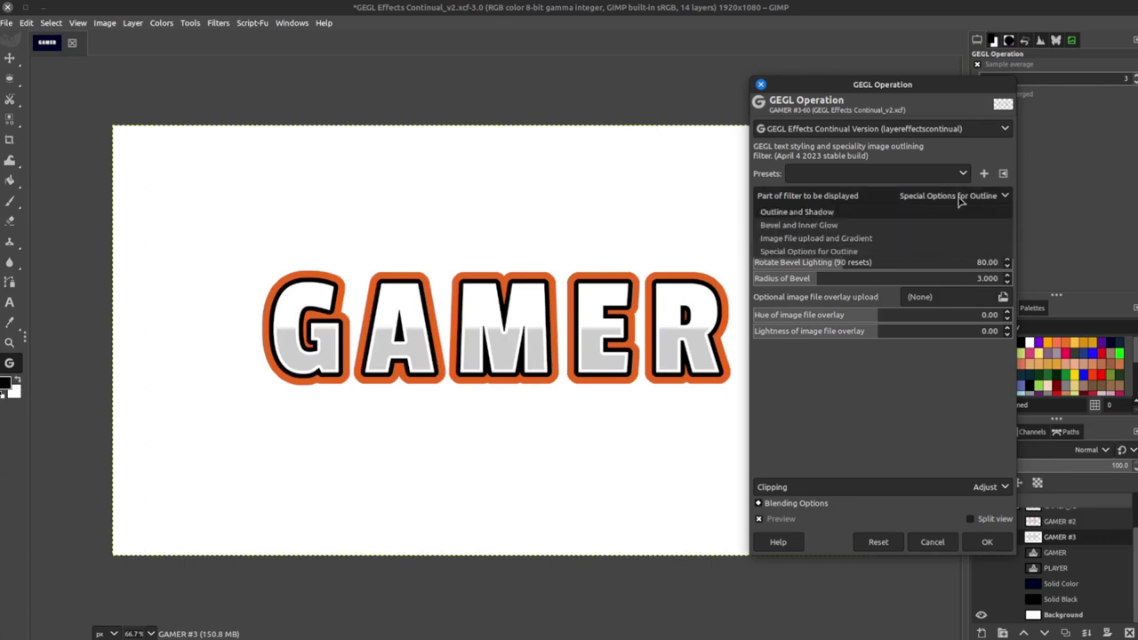
{"action": "left_click", "coordinate": [800, 214]}
{"action": "left_click", "coordinate": [944, 357]}
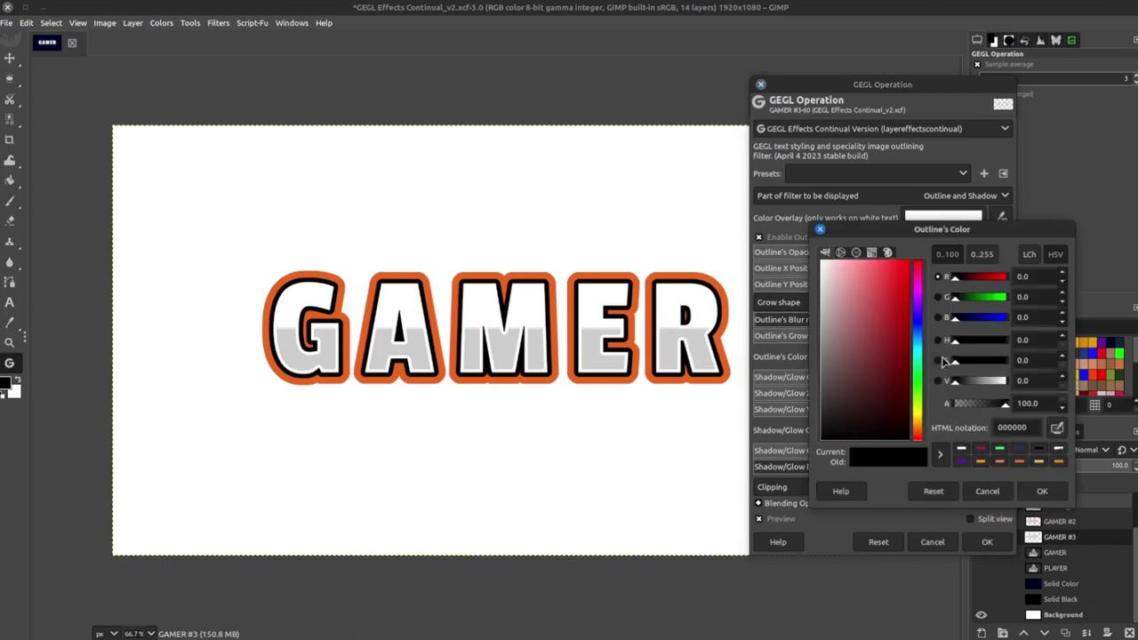
{"action": "left_click", "coordinate": [1008, 489]}
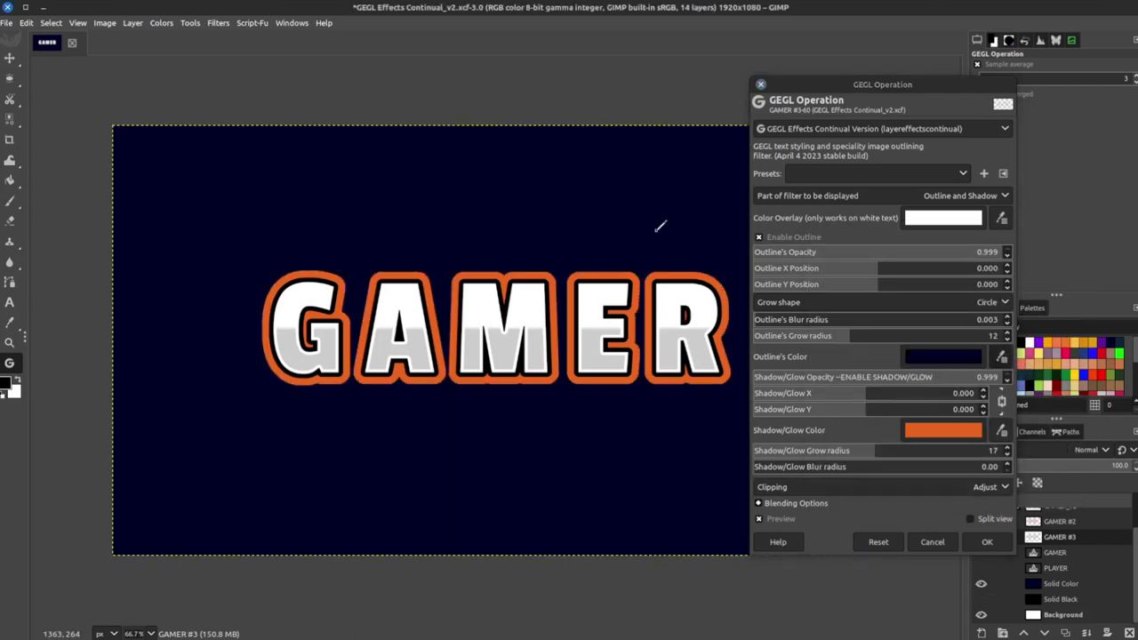
{"action": "left_click", "coordinate": [944, 358]}
{"action": "left_click", "coordinate": [886, 285]}
{"action": "left_click", "coordinate": [1043, 481]}
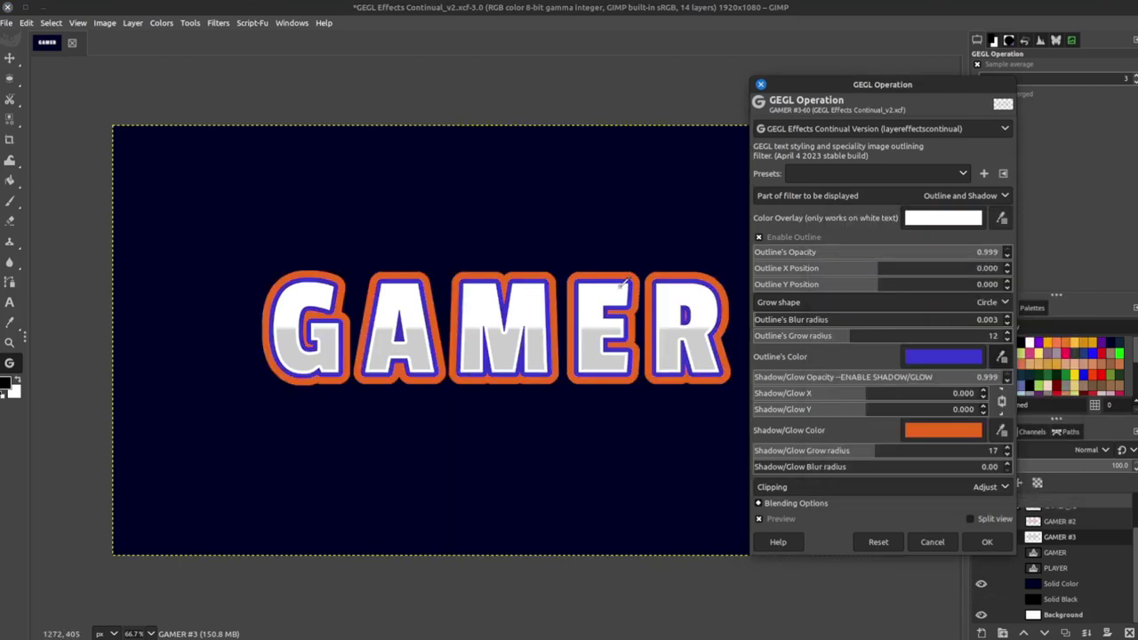
Zoom in on the letter edges and switch to the Outline Special Options.
{"action": "scroll", "coordinate": [616, 294], "scroll_direction": "up", "scroll_amount": 2, "text": "ctrl"}
{"action": "left_click", "coordinate": [885, 174]}
{"action": "key", "text": "Escape"}
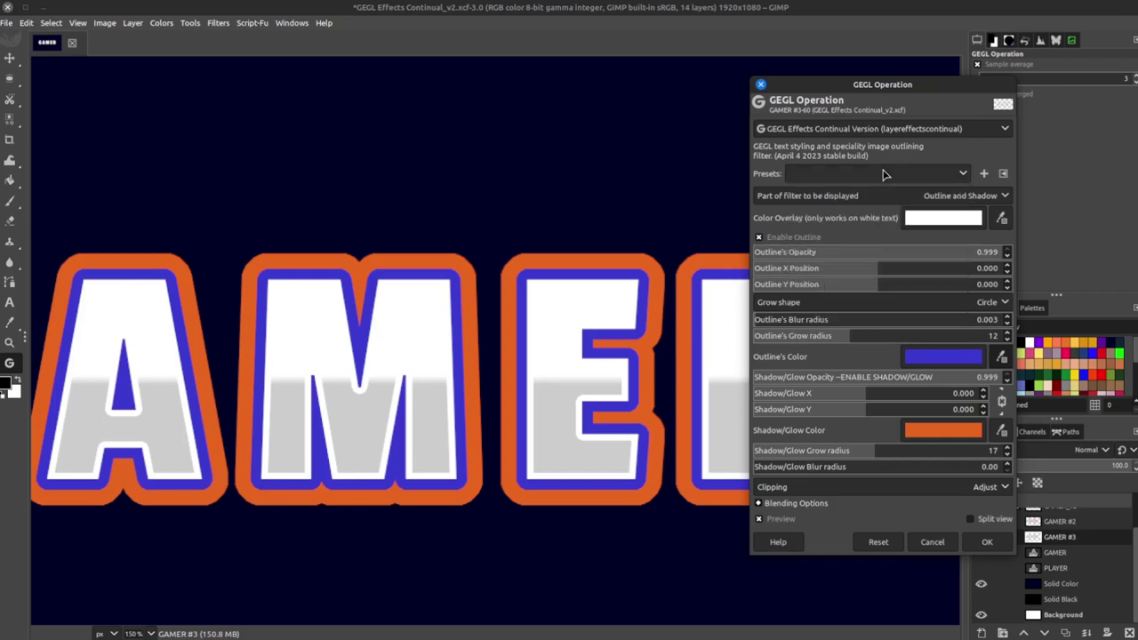
{"action": "left_click", "coordinate": [989, 198]}
{"action": "left_click", "coordinate": [847, 252]}
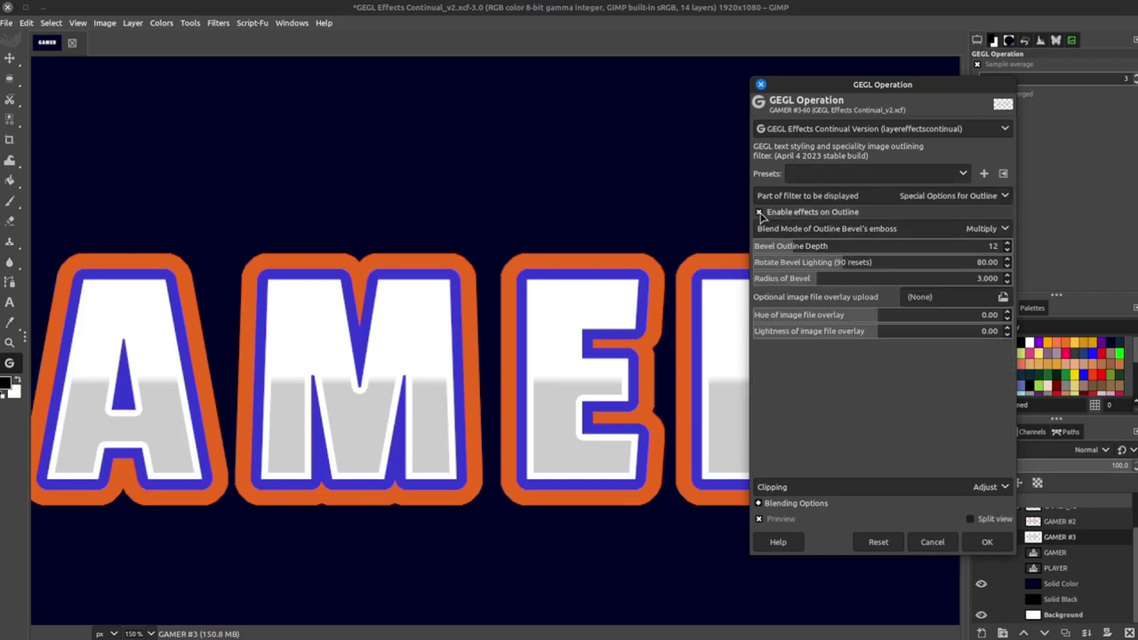
Enable the outline bevel and set Bevel Outline Depth to 35, then return to Outline and Shadow.
{"action": "left_click", "coordinate": [759, 212]}
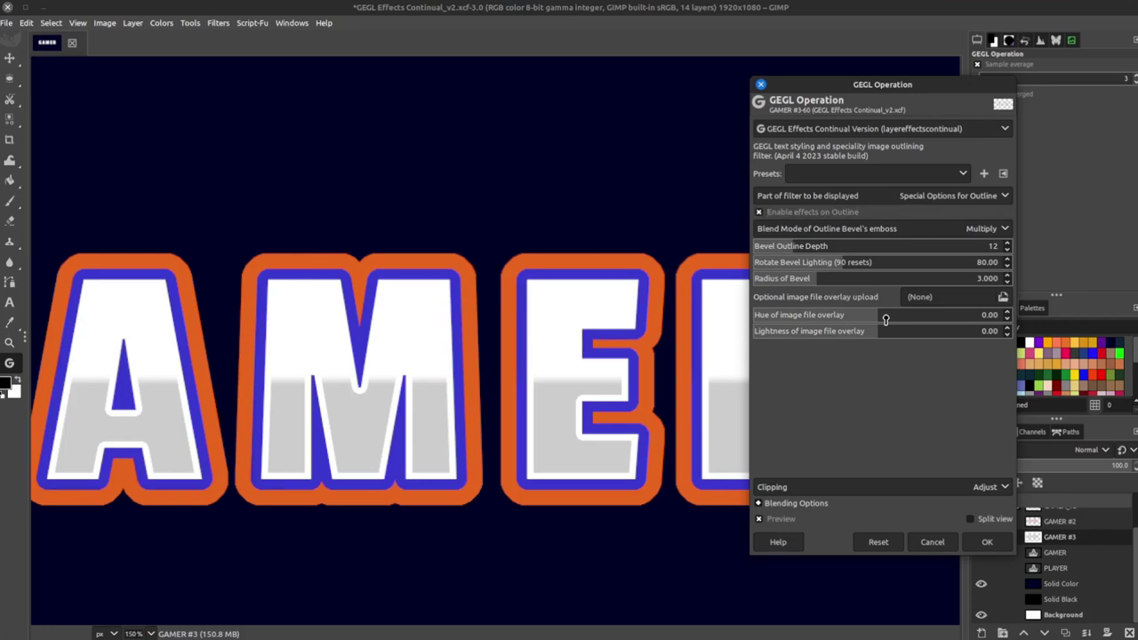
{"action": "left_click", "coordinate": [846, 251]}
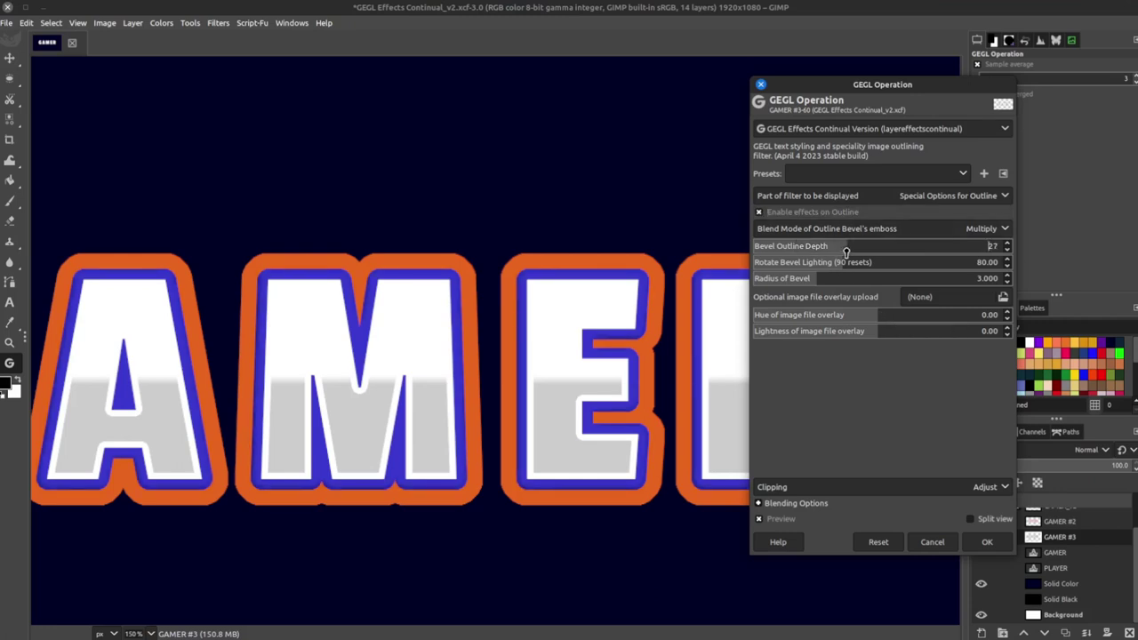
{"action": "left_click_drag", "start_coordinate": [845, 252], "coordinate": [876, 252]}
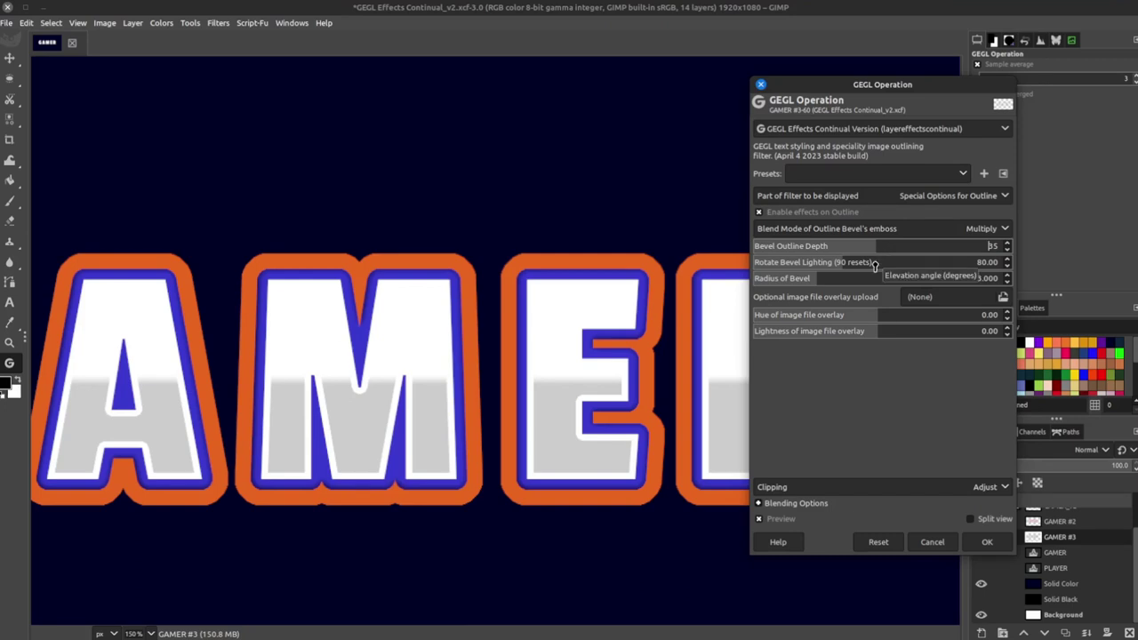
{"action": "left_click", "coordinate": [971, 203]}
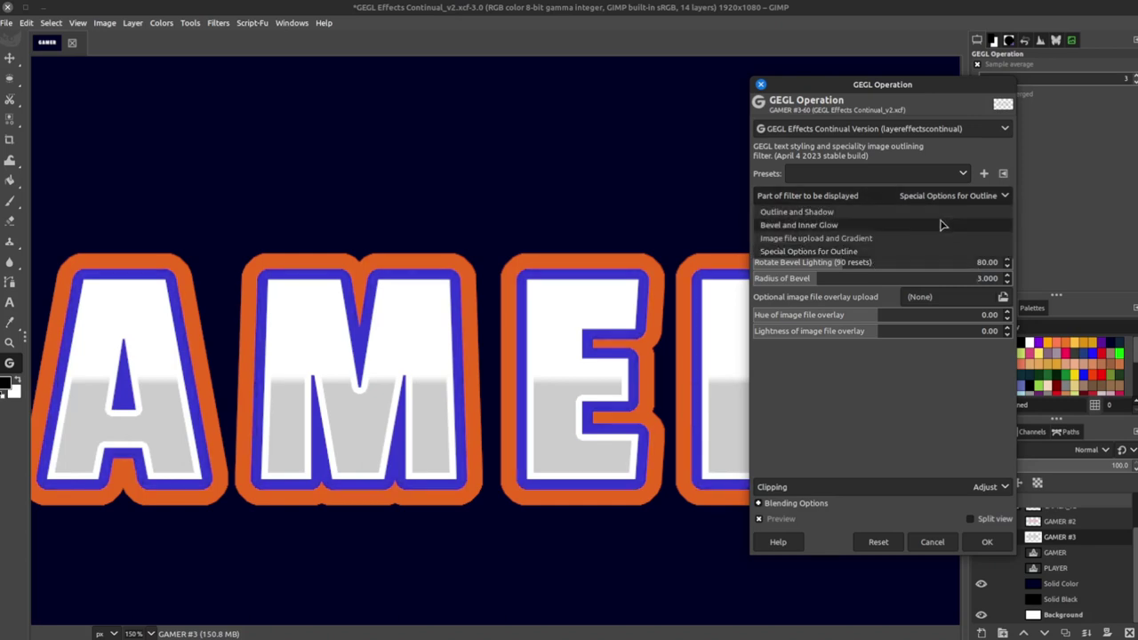
{"action": "left_click", "coordinate": [797, 211]}
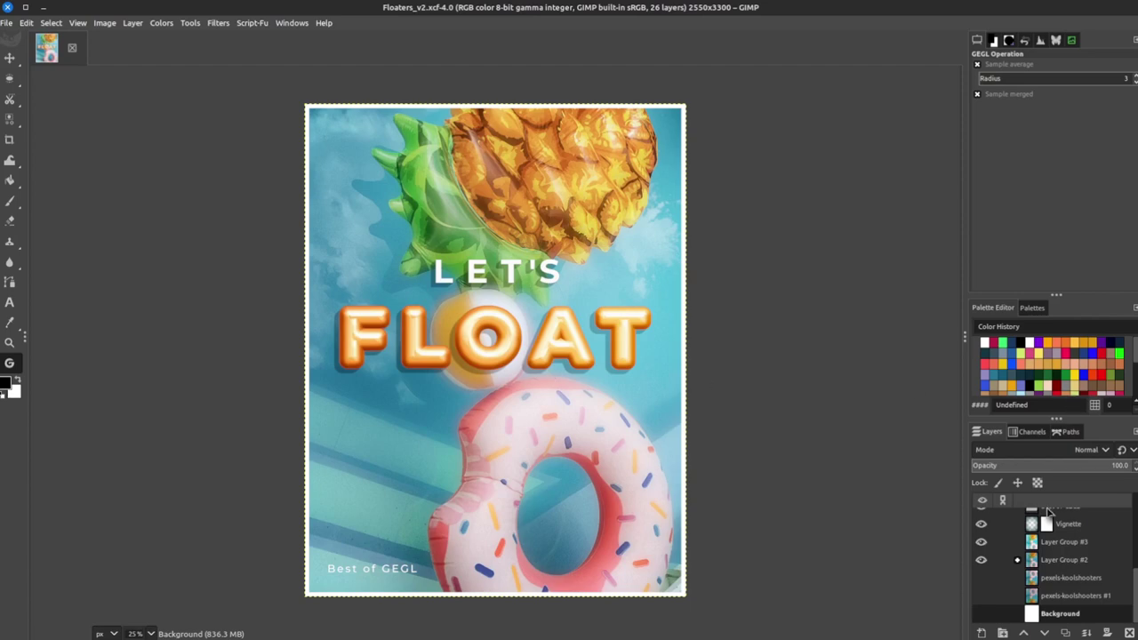
Crop only the FLOAT #1 layer, with Allow growing, into a full-width band around FLOAT.
{"action": "scroll", "coordinate": [1030, 542], "scroll_direction": "up", "scroll_amount": 2}
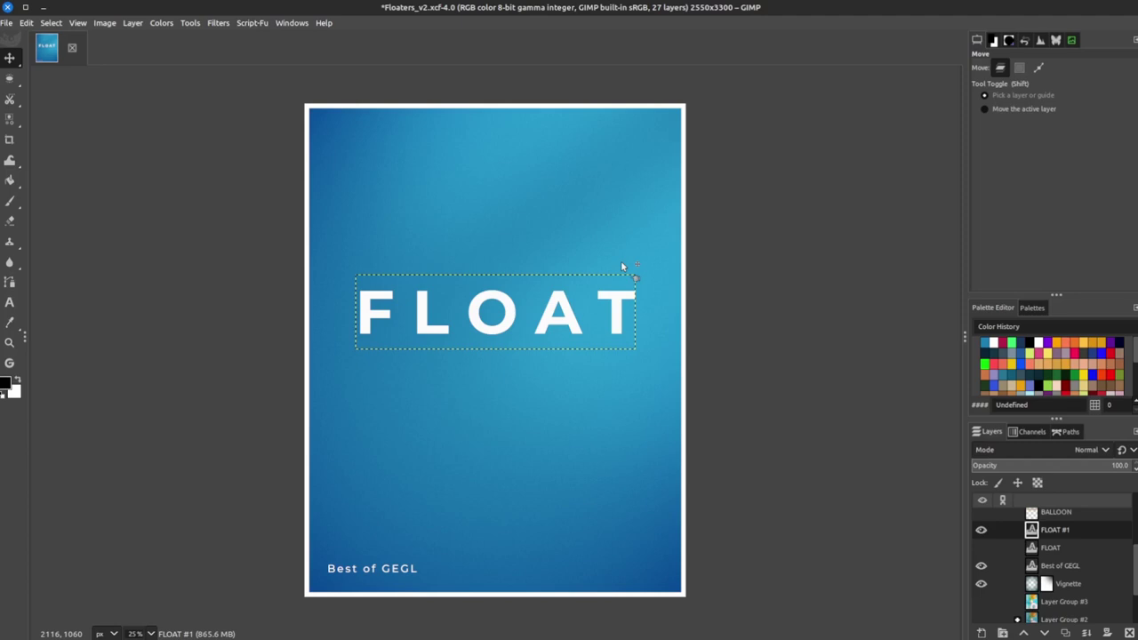
{"action": "key", "text": "shift+c"}
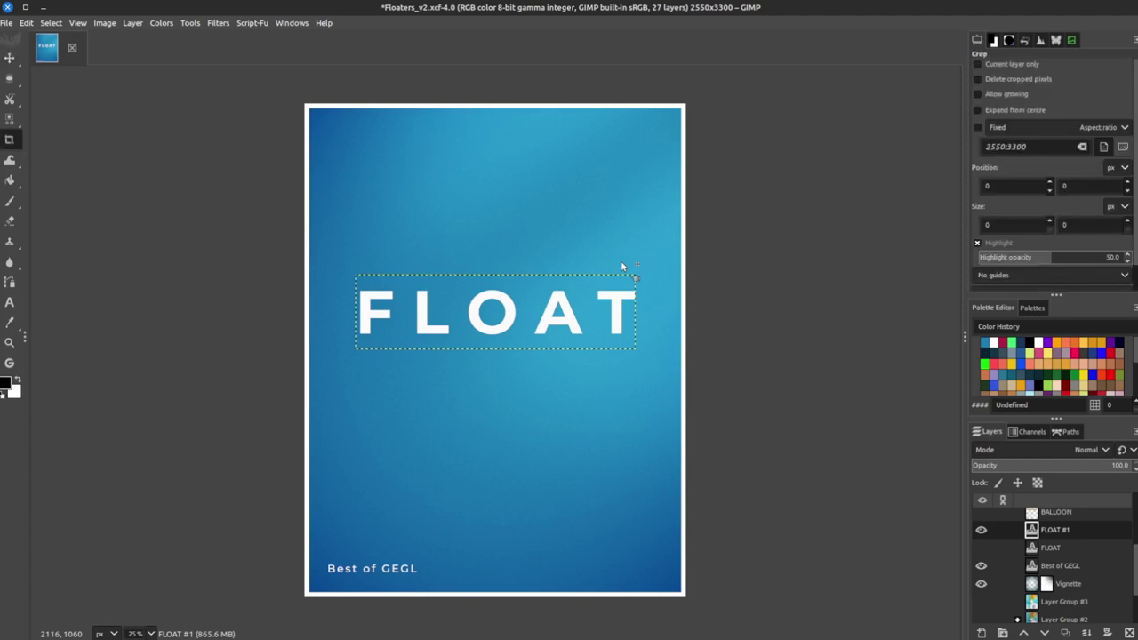
{"action": "left_click", "coordinate": [990, 68]}
{"action": "left_click", "coordinate": [994, 95]}
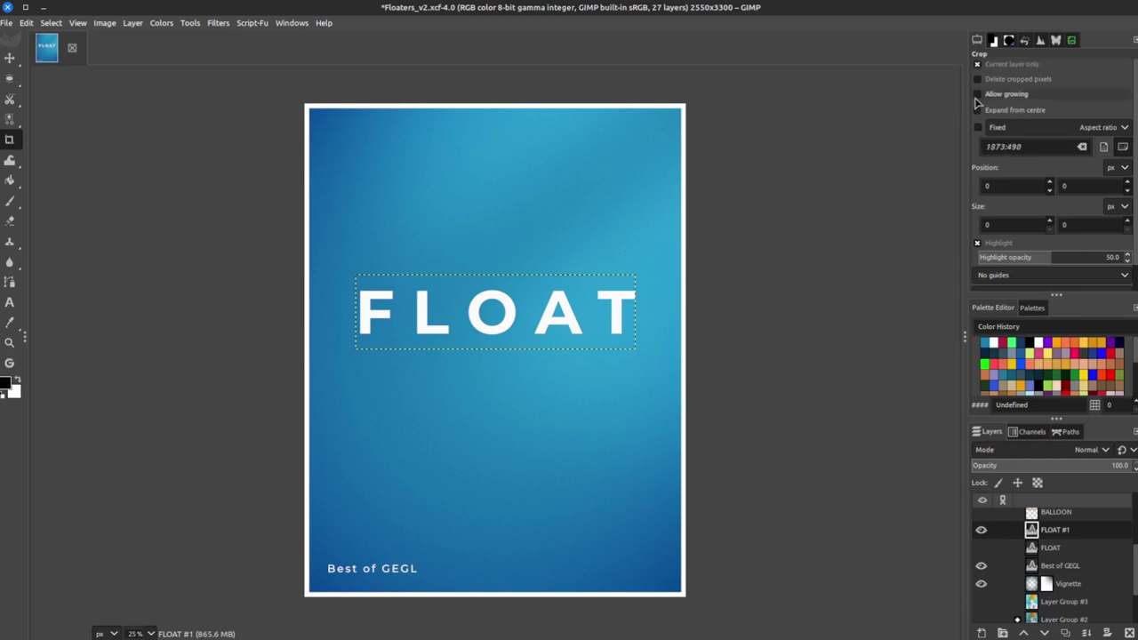
{"action": "left_click_drag", "start_coordinate": [304, 219], "coordinate": [686, 406]}
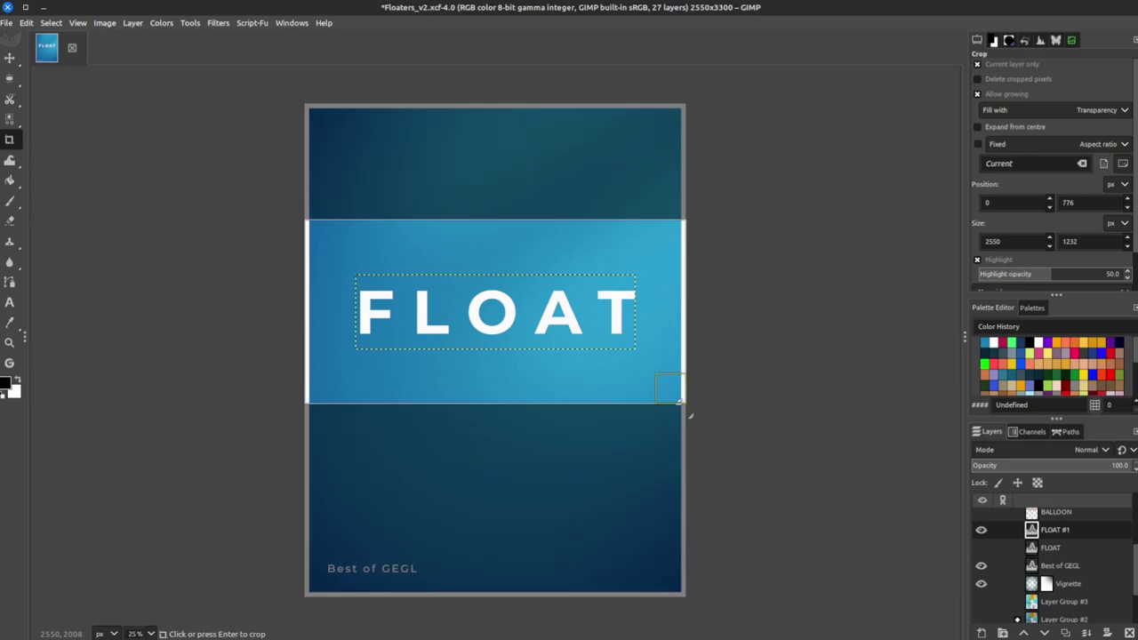
{"action": "left_click", "coordinate": [522, 360]}
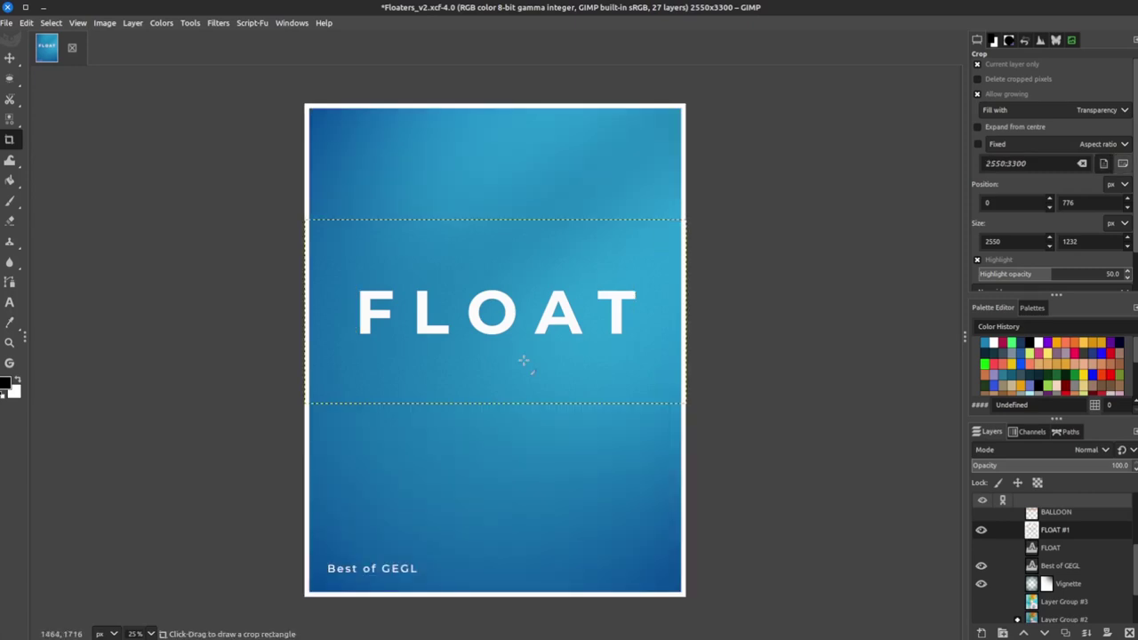
{"action": "left_click", "coordinate": [9, 363]}
Apply the Glossy Balloon Text Generation filter to FLOAT and load the Float v1 preset.
{"action": "left_click", "coordinate": [385, 326]}
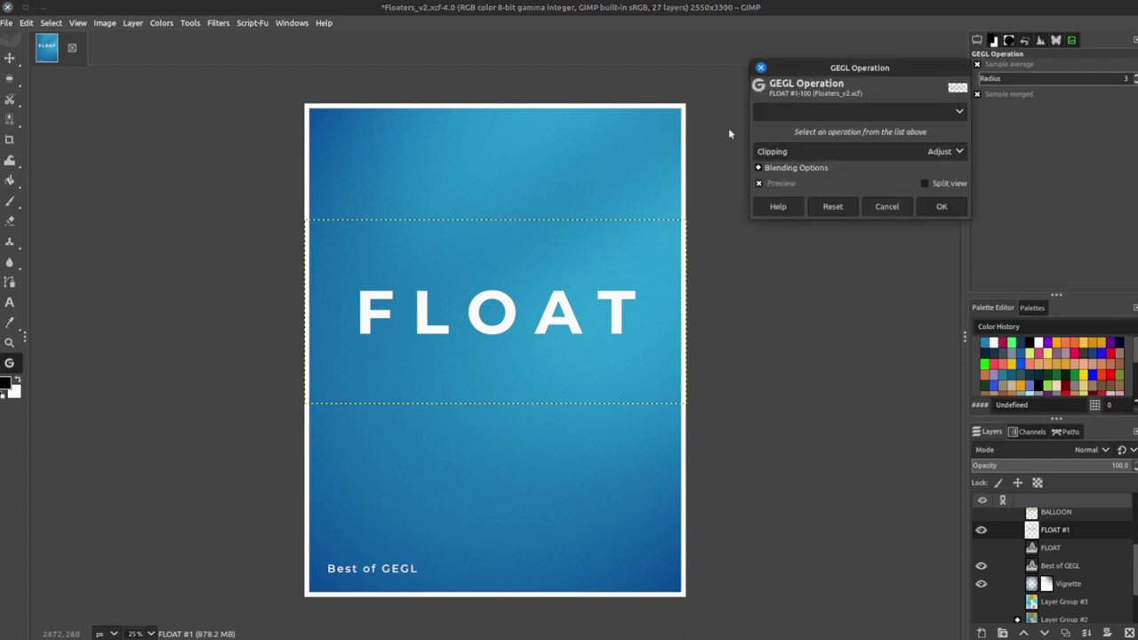
{"action": "left_click", "coordinate": [852, 114]}
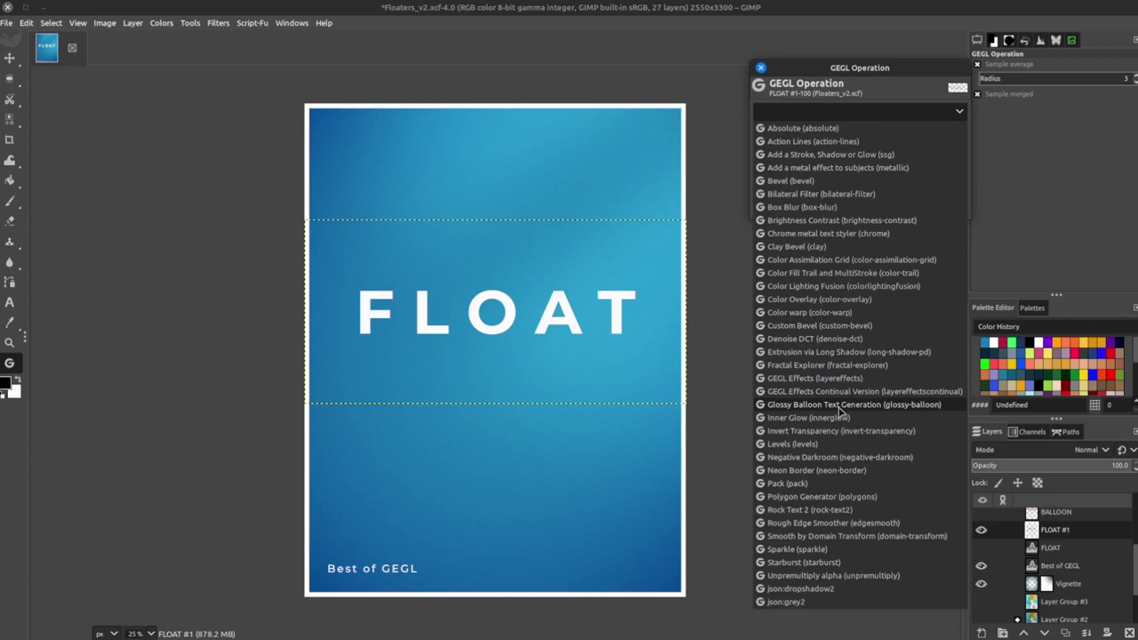
{"action": "left_click", "coordinate": [932, 410]}
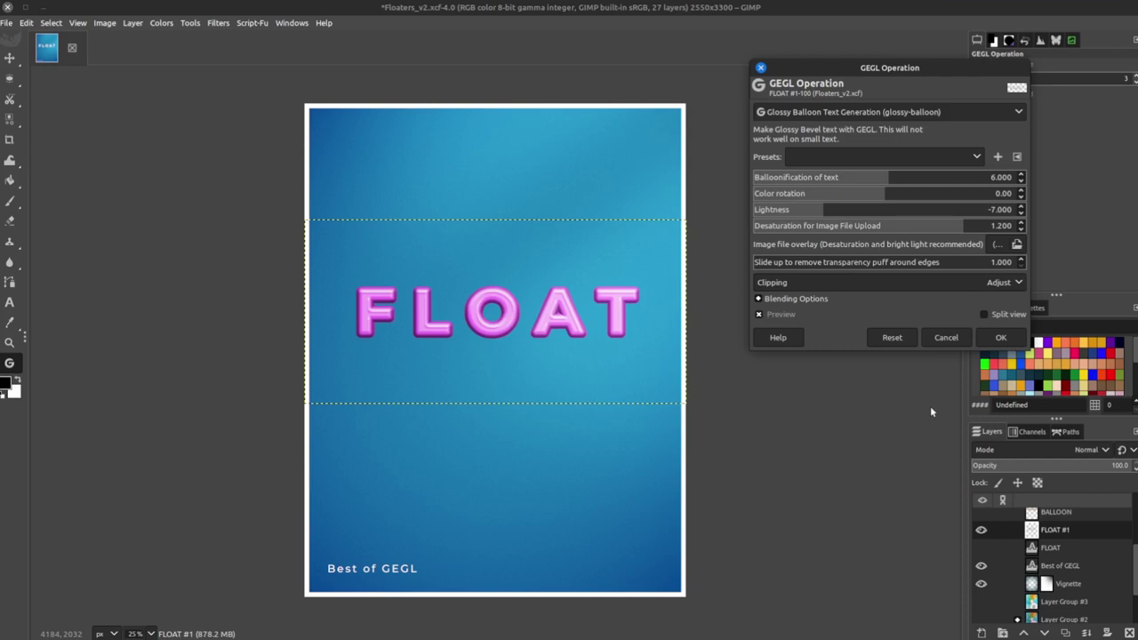
{"action": "left_click", "coordinate": [895, 158]}
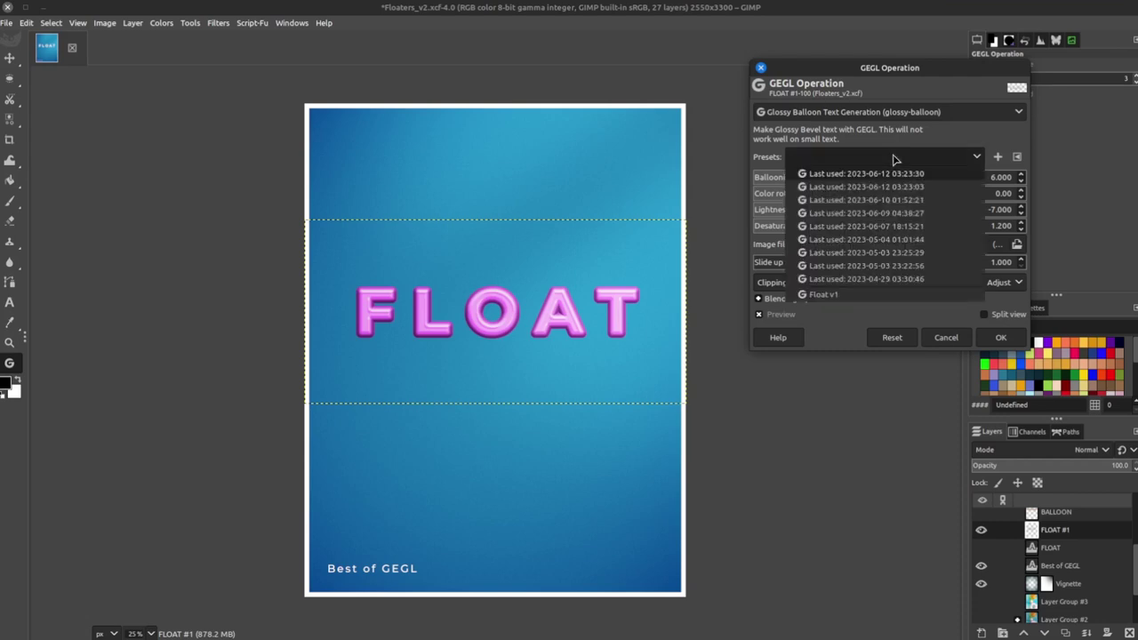
{"action": "left_click", "coordinate": [853, 295]}
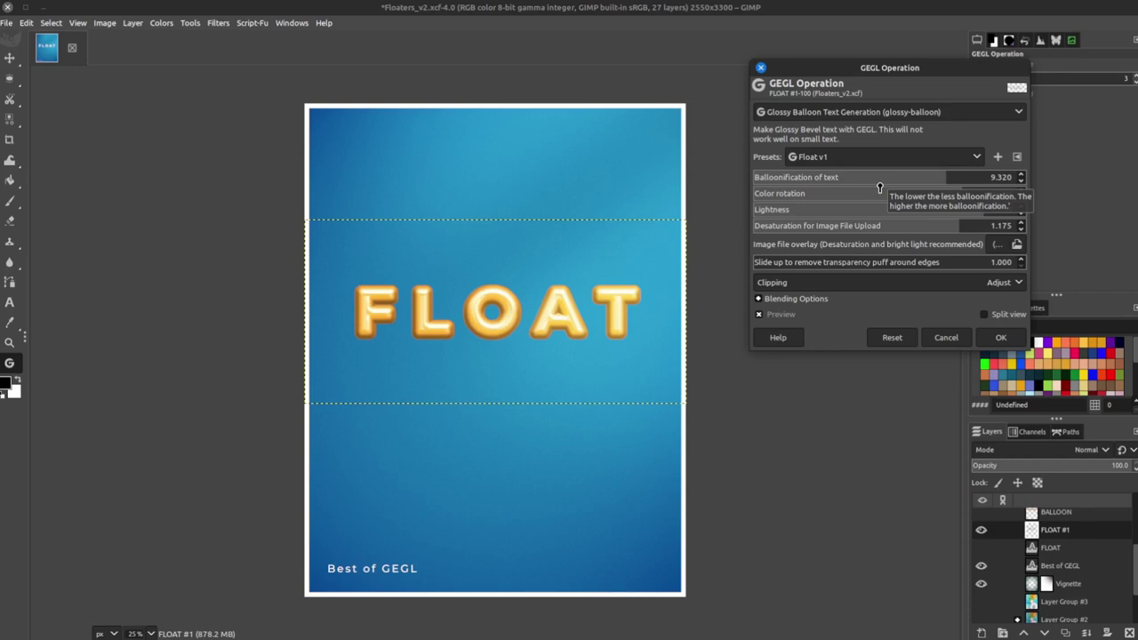
Raise the balloonification to 8.404 for puffier letters.
{"action": "left_click", "coordinate": [813, 179]}
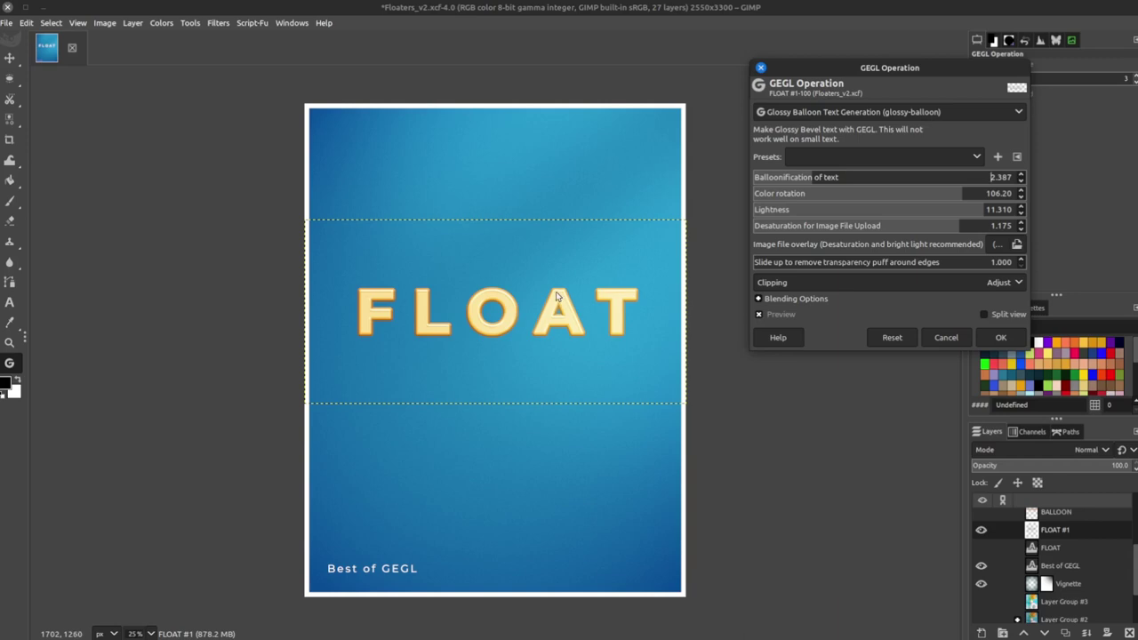
{"action": "key", "text": "1"}
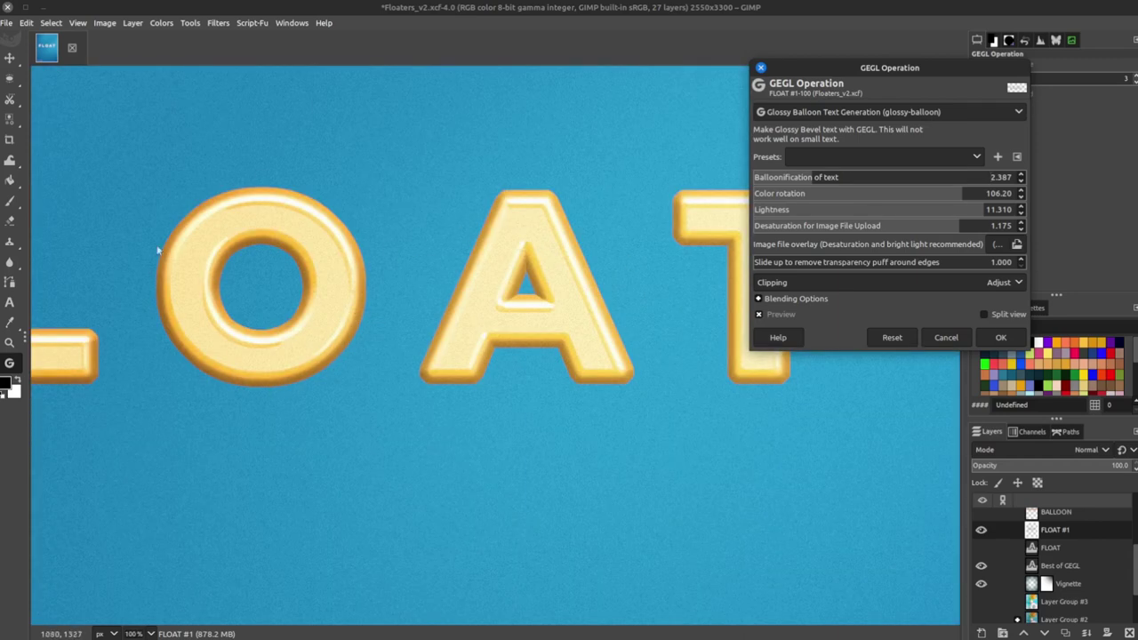
{"action": "left_click", "coordinate": [837, 180]}
{"action": "left_click_drag", "start_coordinate": [838, 180], "coordinate": [856, 185]}
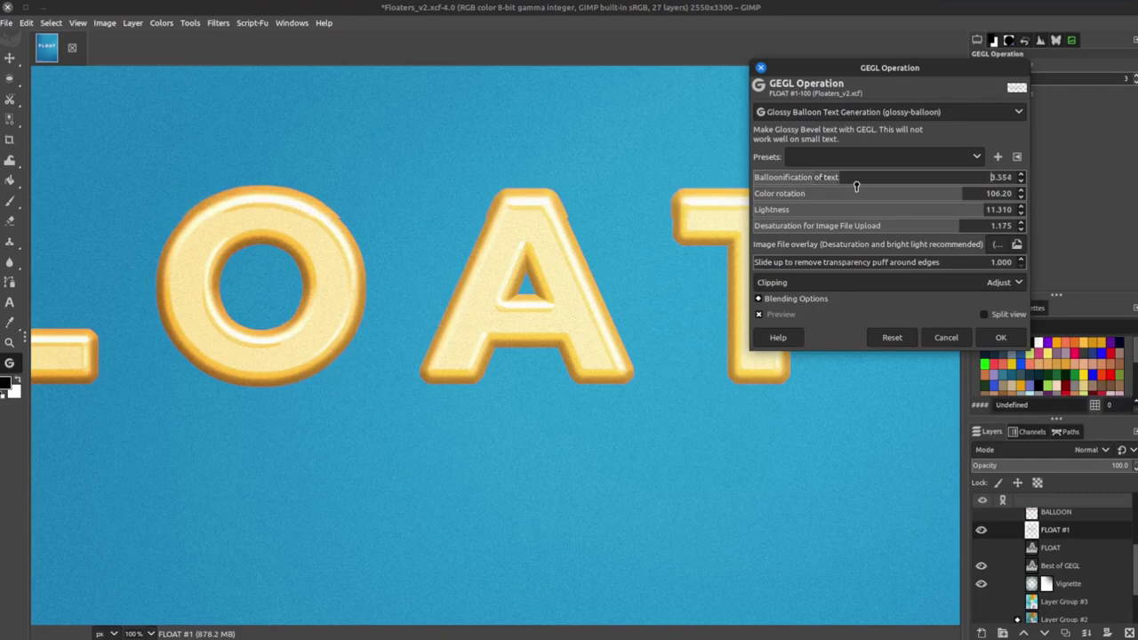
{"action": "left_click", "coordinate": [856, 185]}
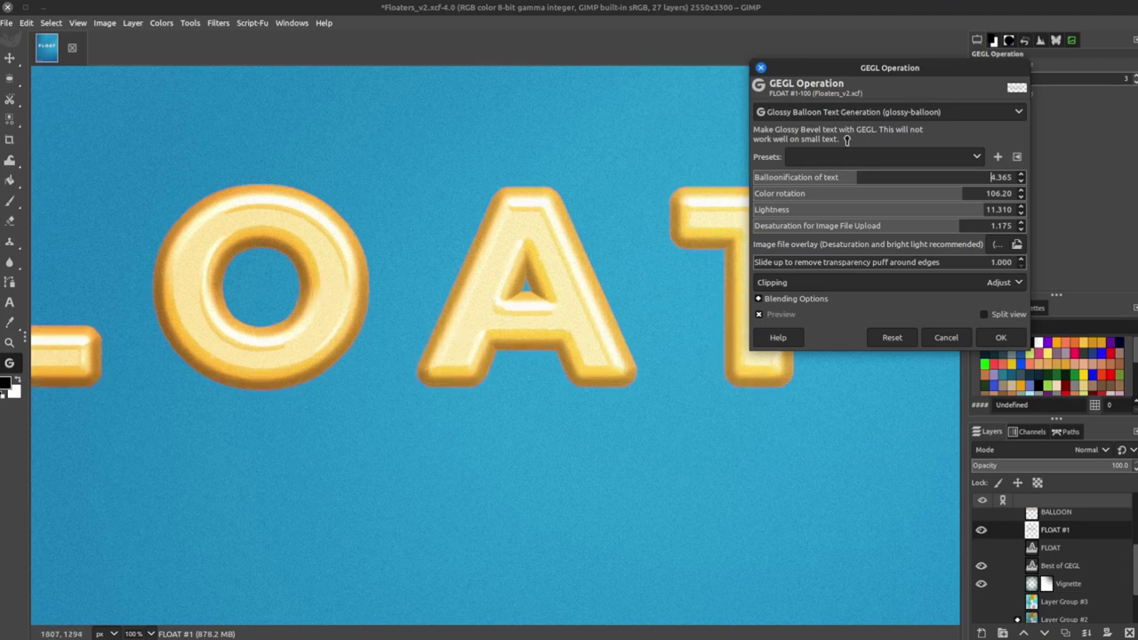
{"action": "left_click", "coordinate": [892, 178]}
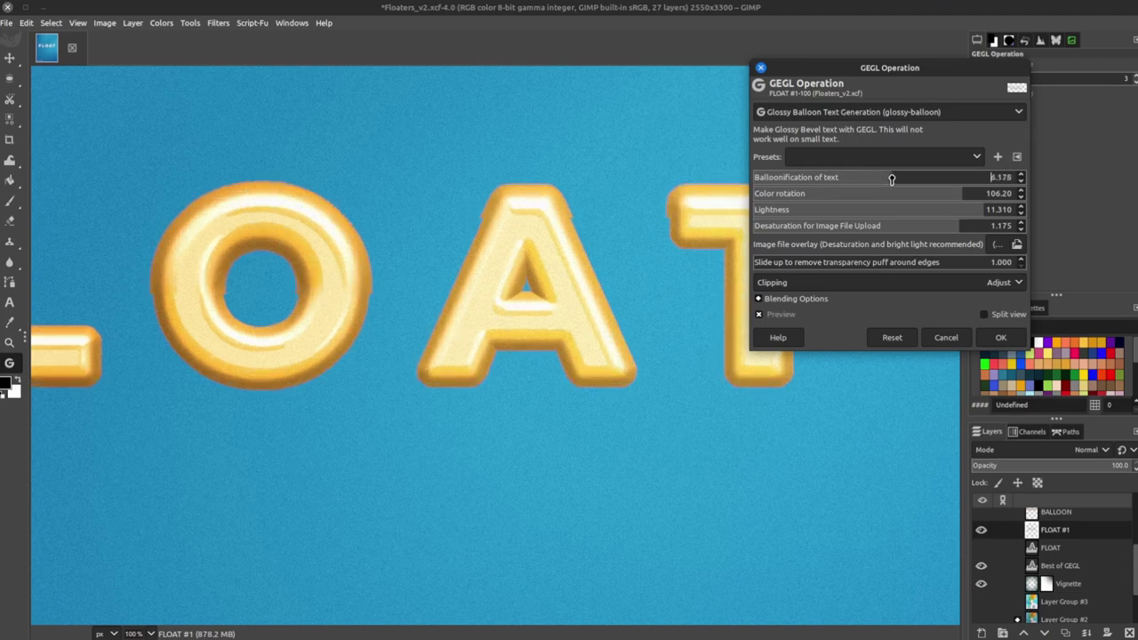
{"action": "left_click", "coordinate": [930, 180]}
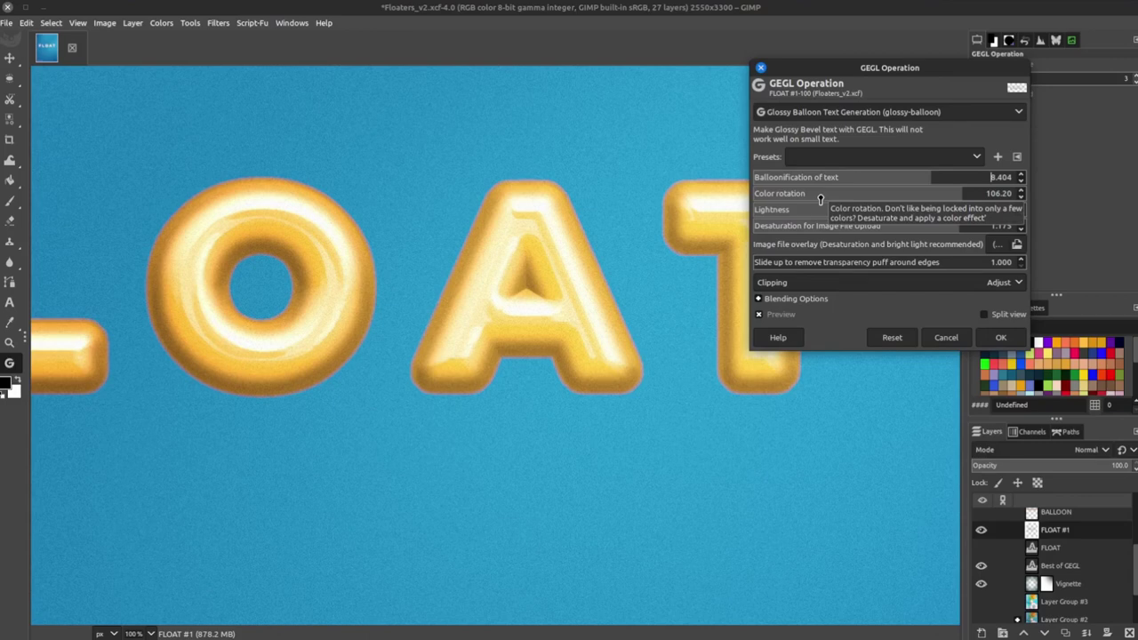
Tweak colour rotation, set lightness 10.353, desaturation 1.251 and edge puff about 1.1.
{"action": "left_click_drag", "start_coordinate": [820, 197], "coordinate": [949, 197]}
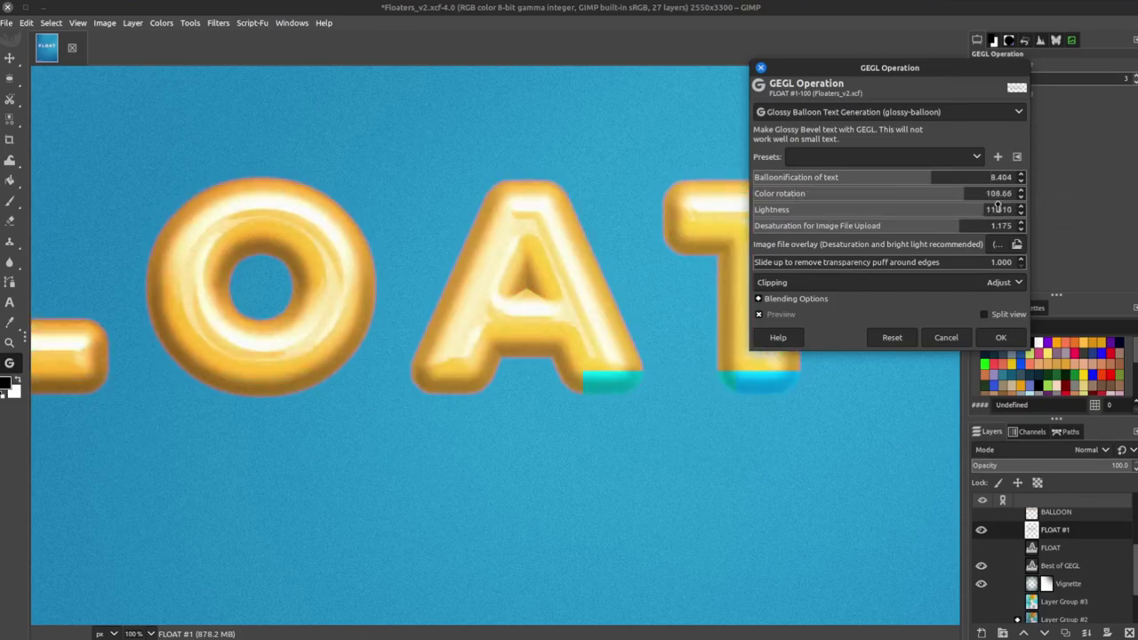
{"action": "left_click", "coordinate": [850, 216]}
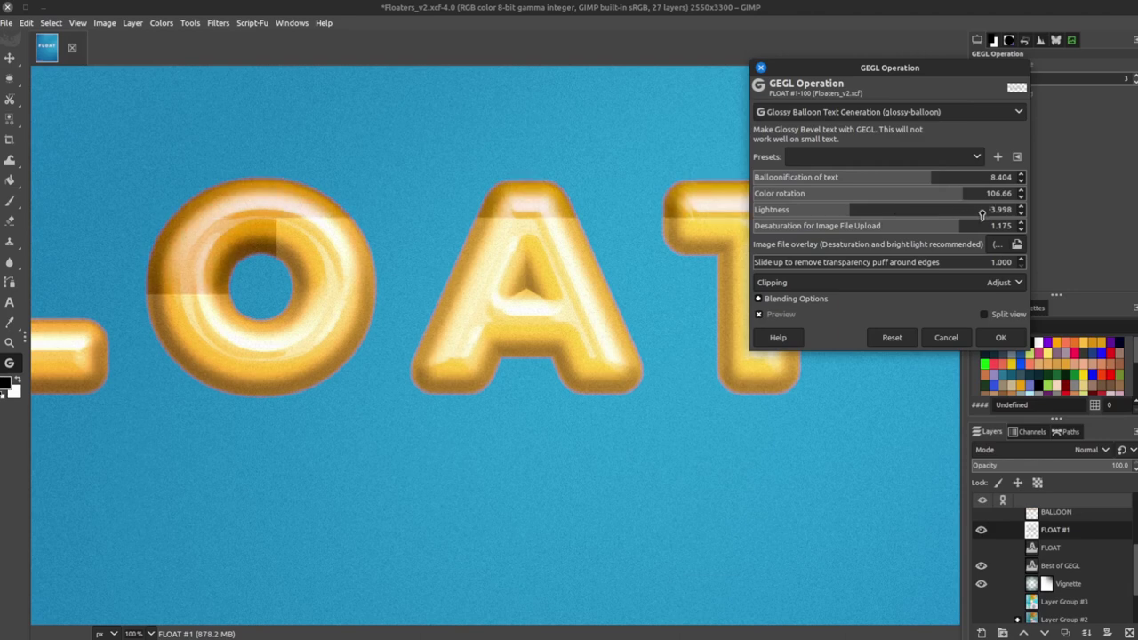
{"action": "left_click", "coordinate": [975, 217]}
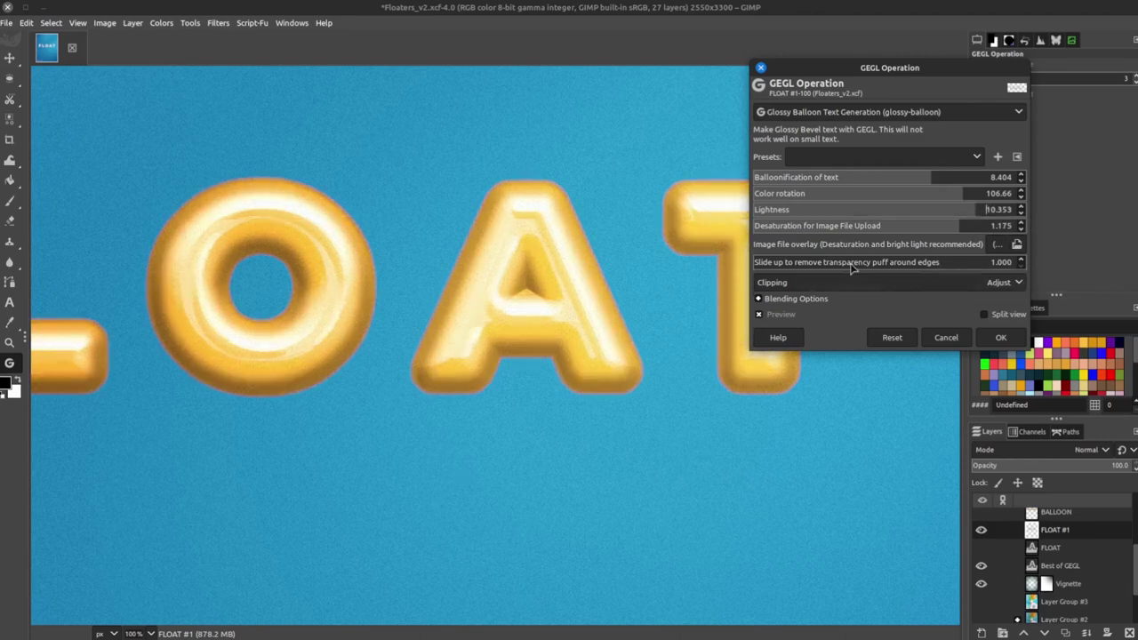
{"action": "left_click", "coordinate": [818, 228]}
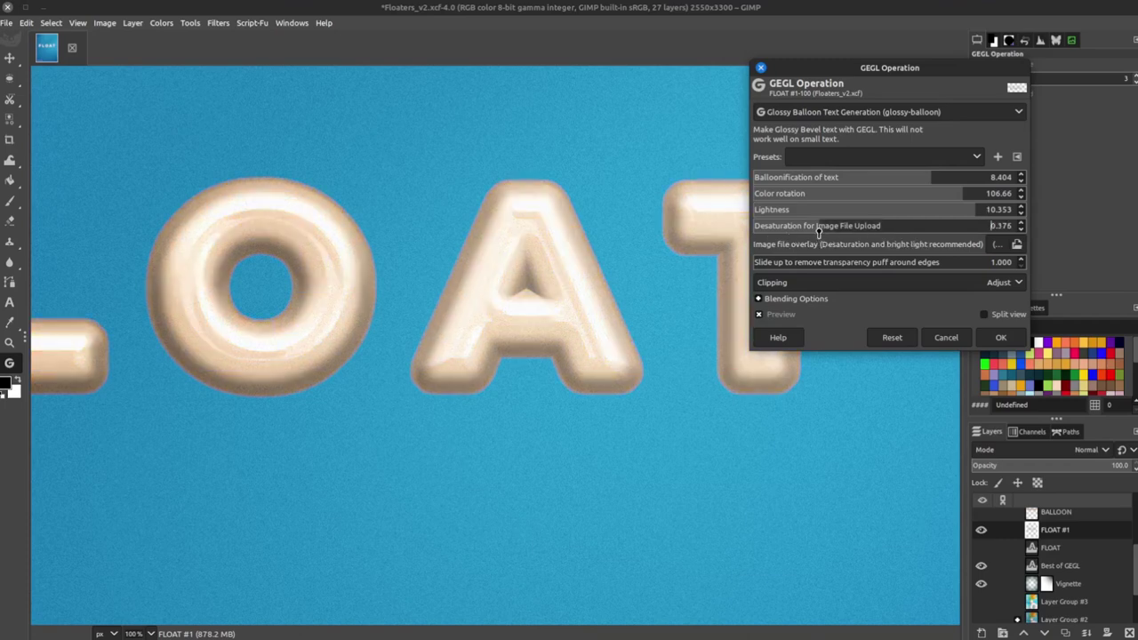
{"action": "left_click", "coordinate": [962, 227]}
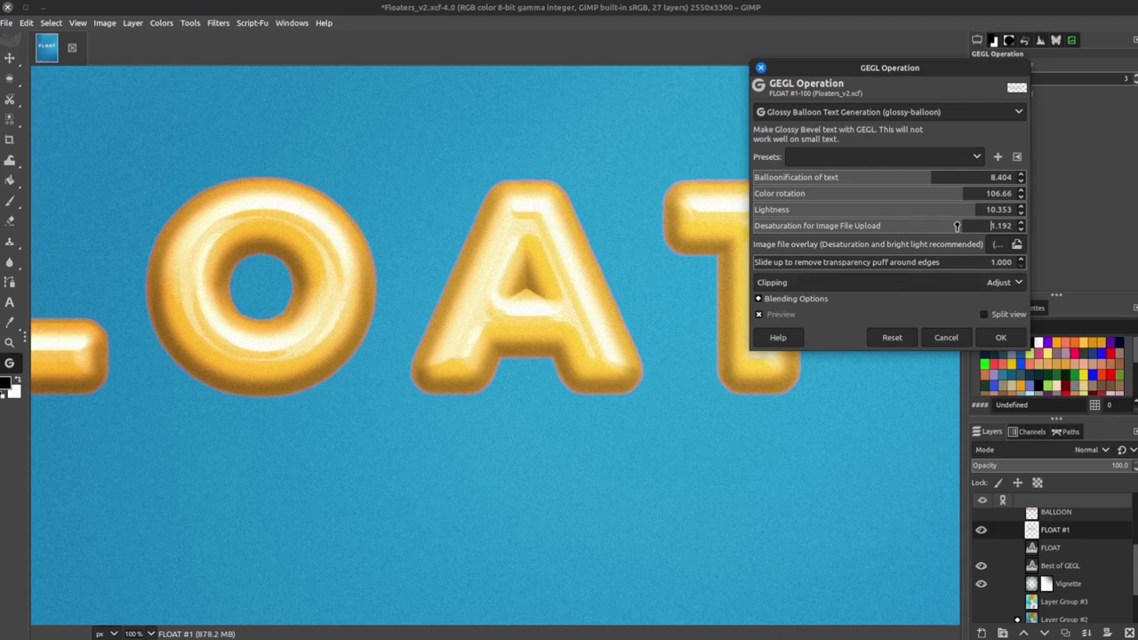
{"action": "left_click", "coordinate": [971, 226]}
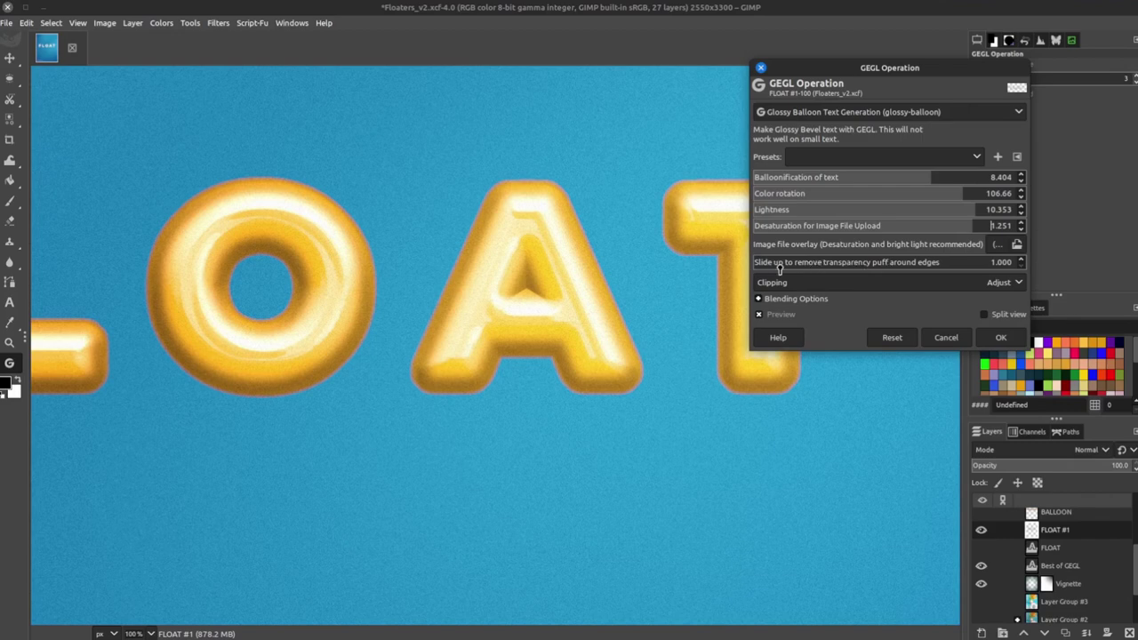
{"action": "left_click", "coordinate": [896, 265]}
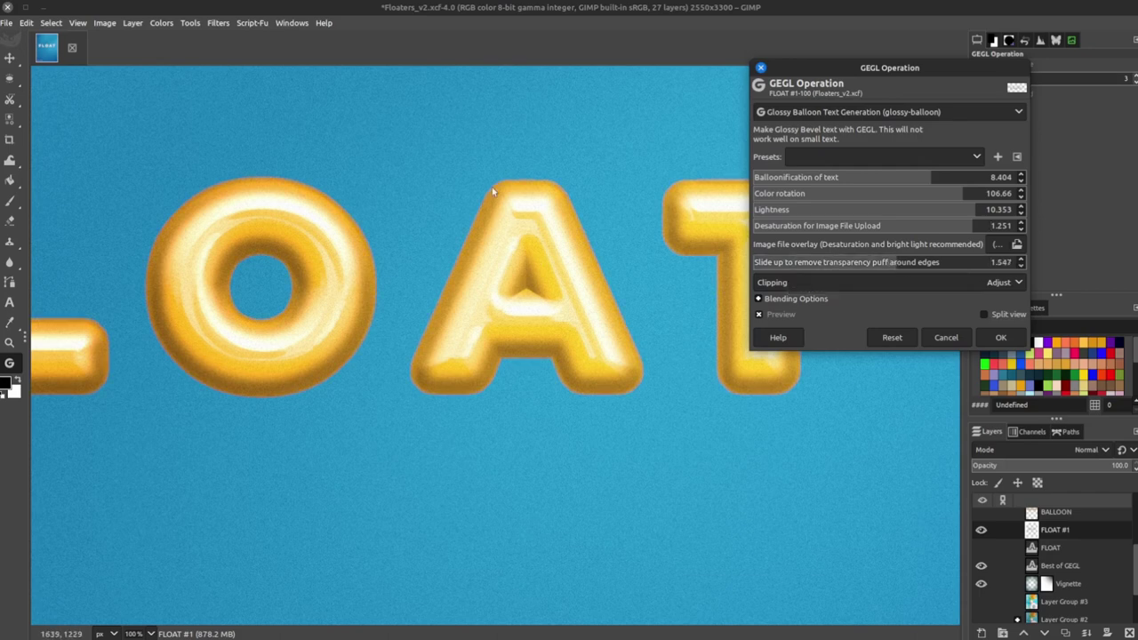
{"action": "left_click", "coordinate": [782, 265]}
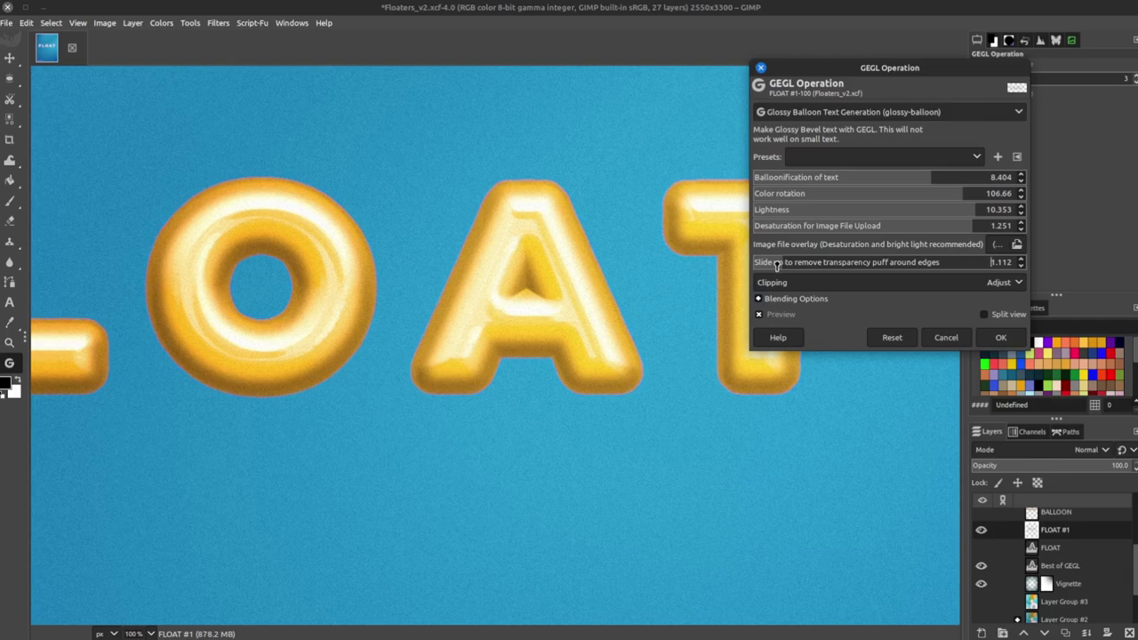
Set the Glossy Balloon transparency-puff removal slider to 1.535 and zoom out to show all of FLOAT.
{"action": "left_click", "coordinate": [774, 266]}
{"action": "scroll", "coordinate": [550, 182], "scroll_direction": "up", "scroll_amount": 5, "text": "ctrl"}
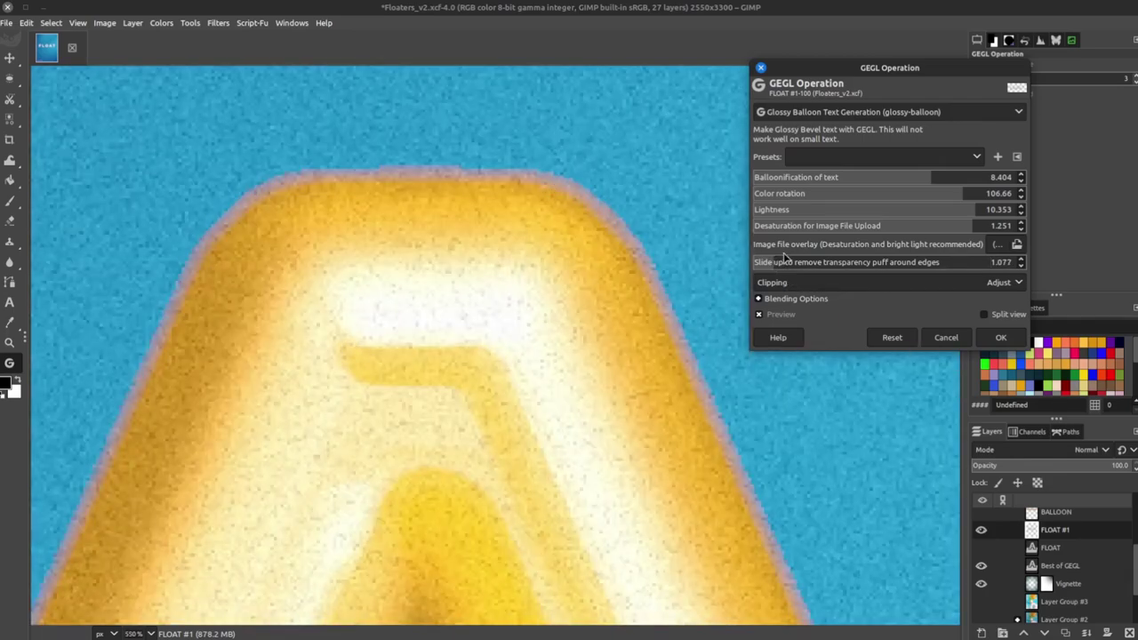
{"action": "left_click", "coordinate": [975, 270]}
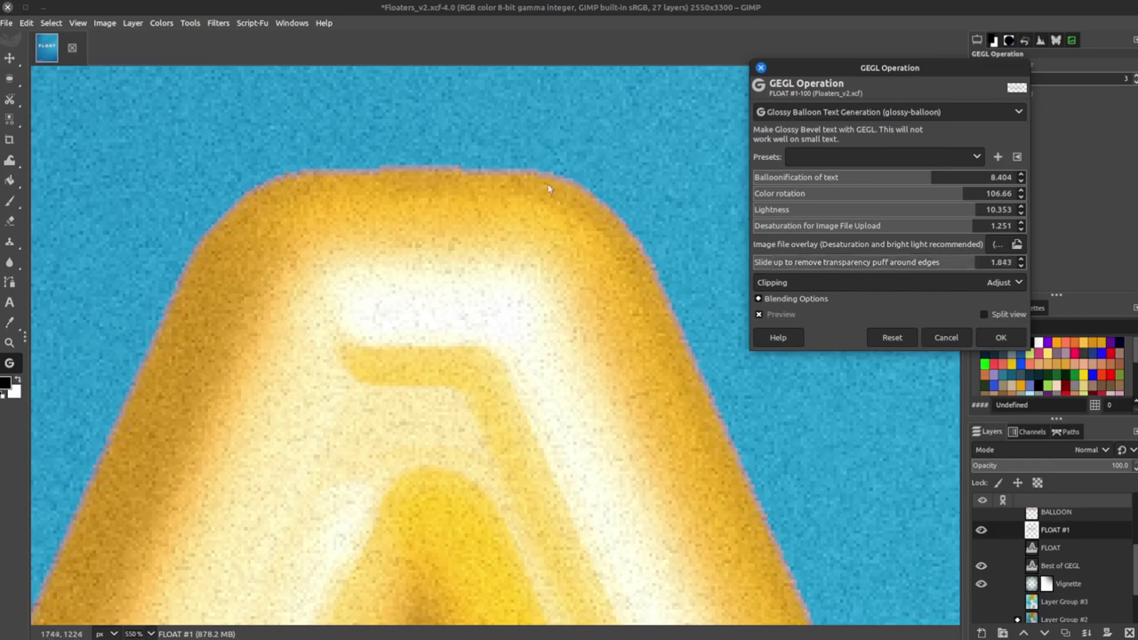
{"action": "left_click", "coordinate": [765, 266]}
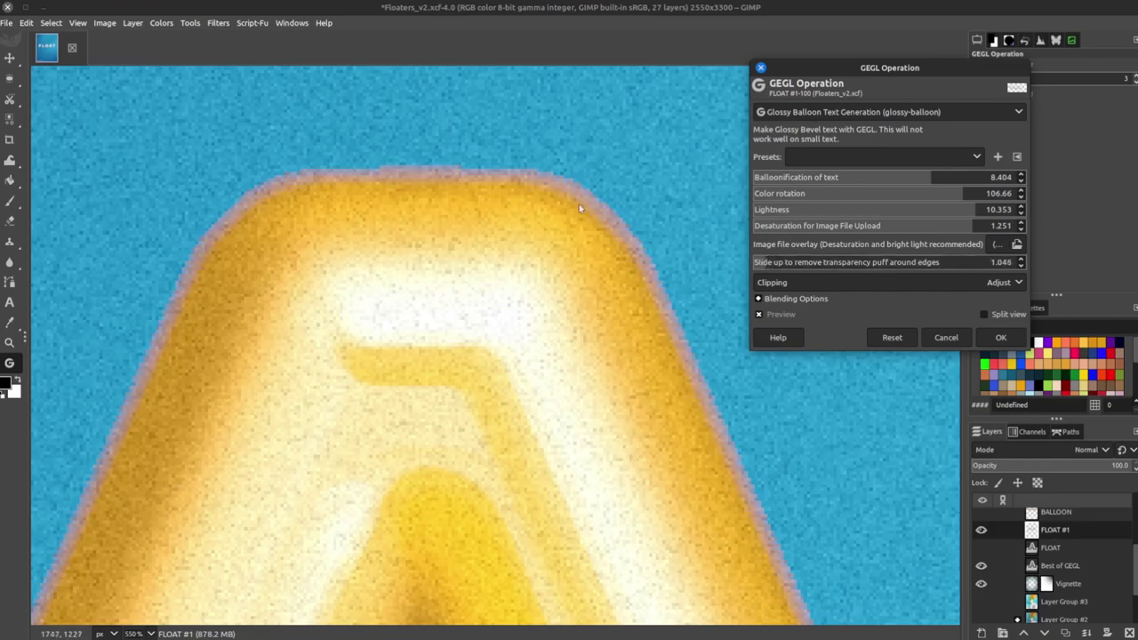
{"action": "left_click", "coordinate": [843, 266]}
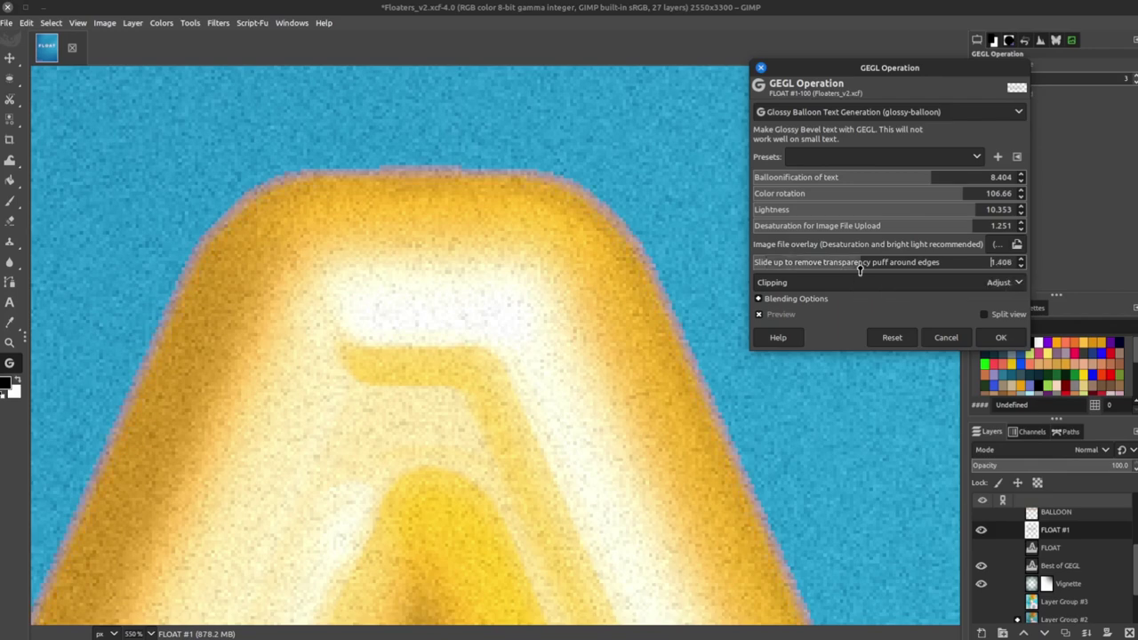
{"action": "scroll", "coordinate": [670, 287], "scroll_direction": "down", "scroll_amount": 10}
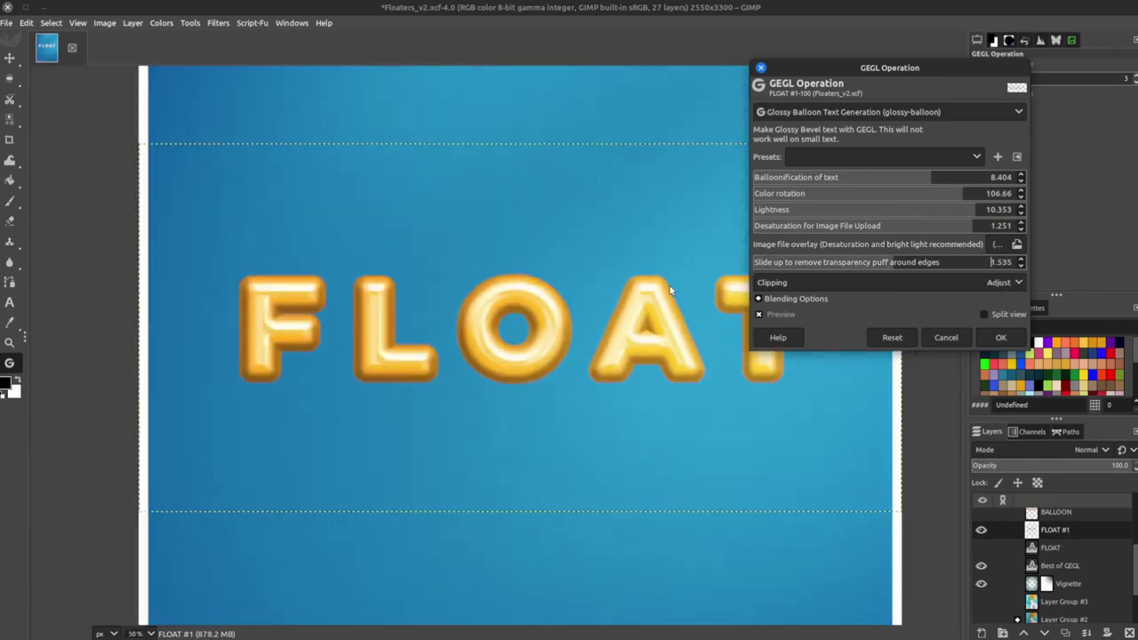
{"action": "scroll", "coordinate": [671, 289], "scroll_direction": "right", "scroll_amount": 1}
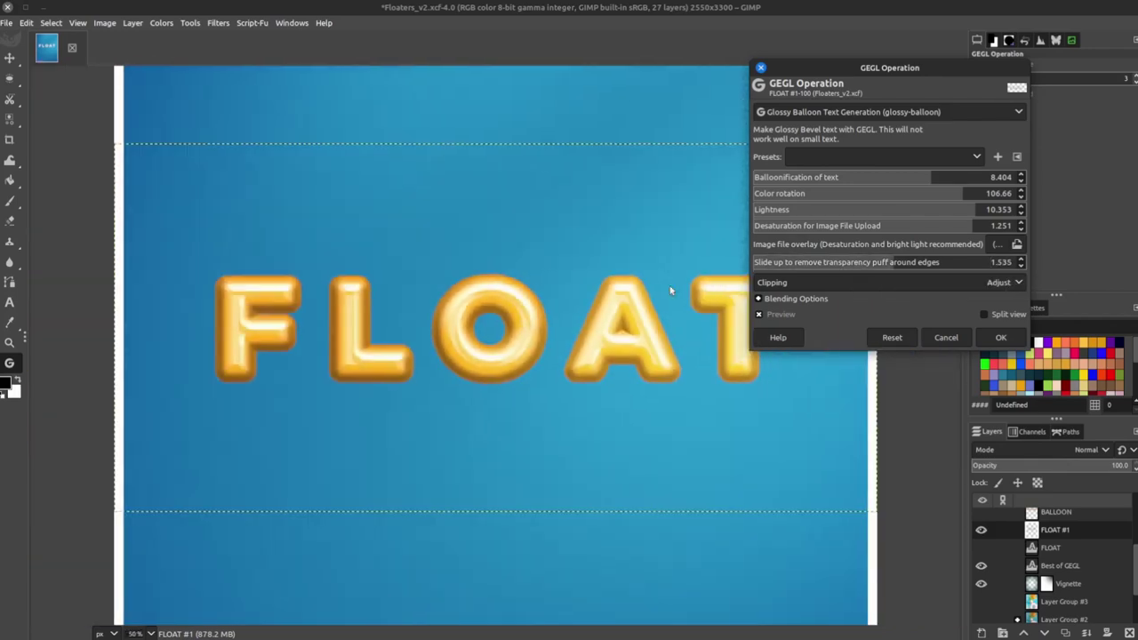
Try Behind blending, return the mode to Replace, and apply Glossy Balloon to FLOAT #1.
{"action": "left_click", "coordinate": [776, 300]}
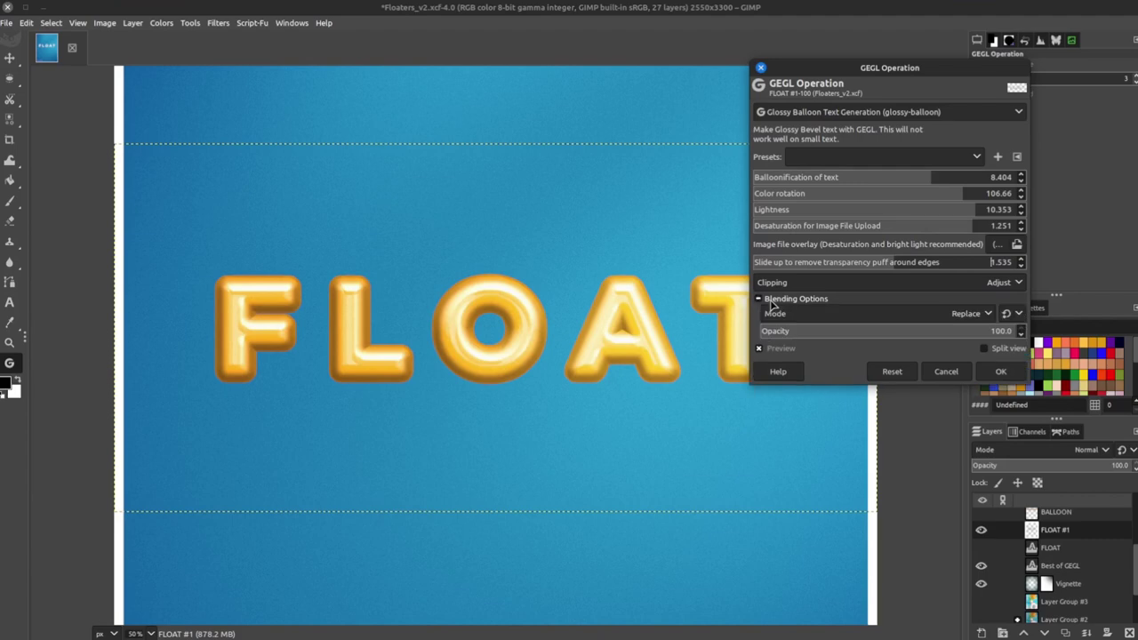
{"action": "left_click", "coordinate": [893, 319]}
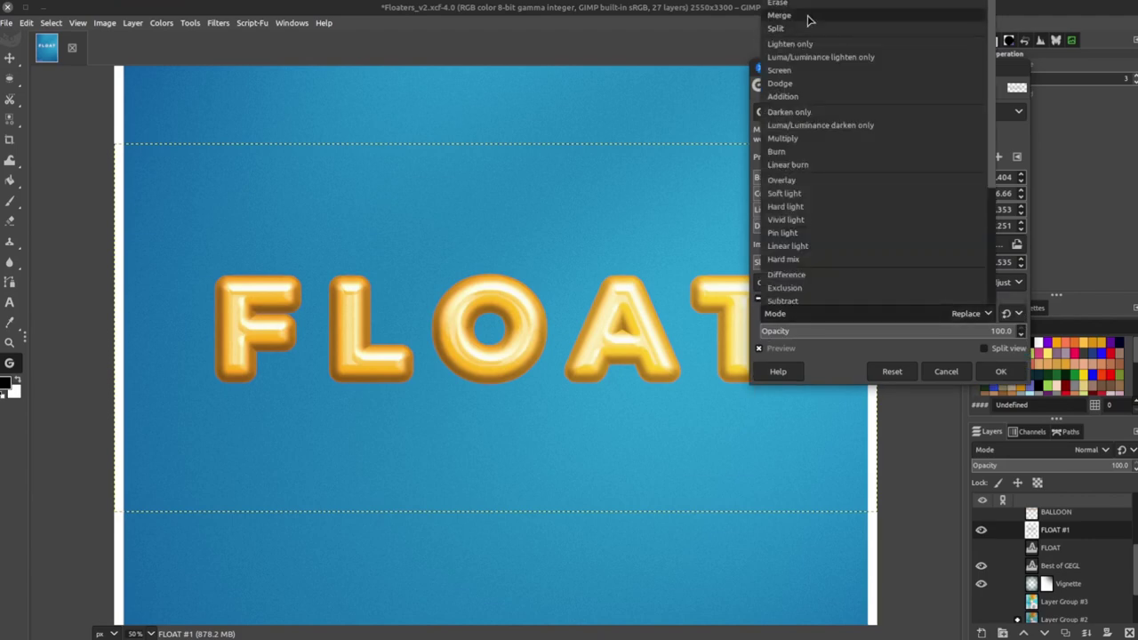
{"action": "left_click", "coordinate": [809, 93]}
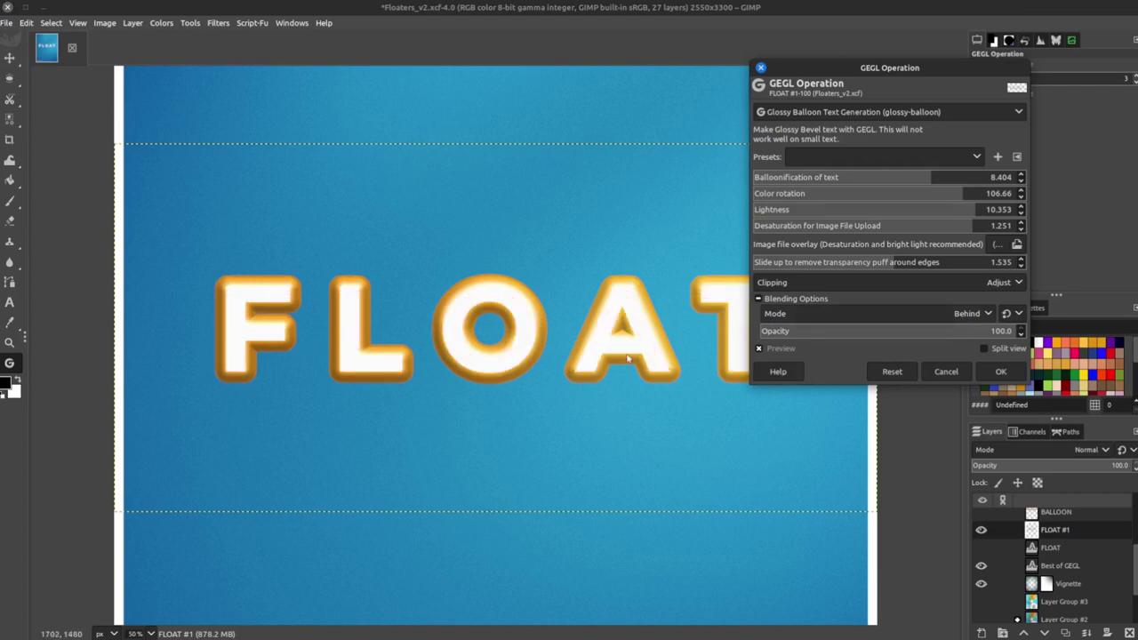
{"action": "key", "text": "minus"}
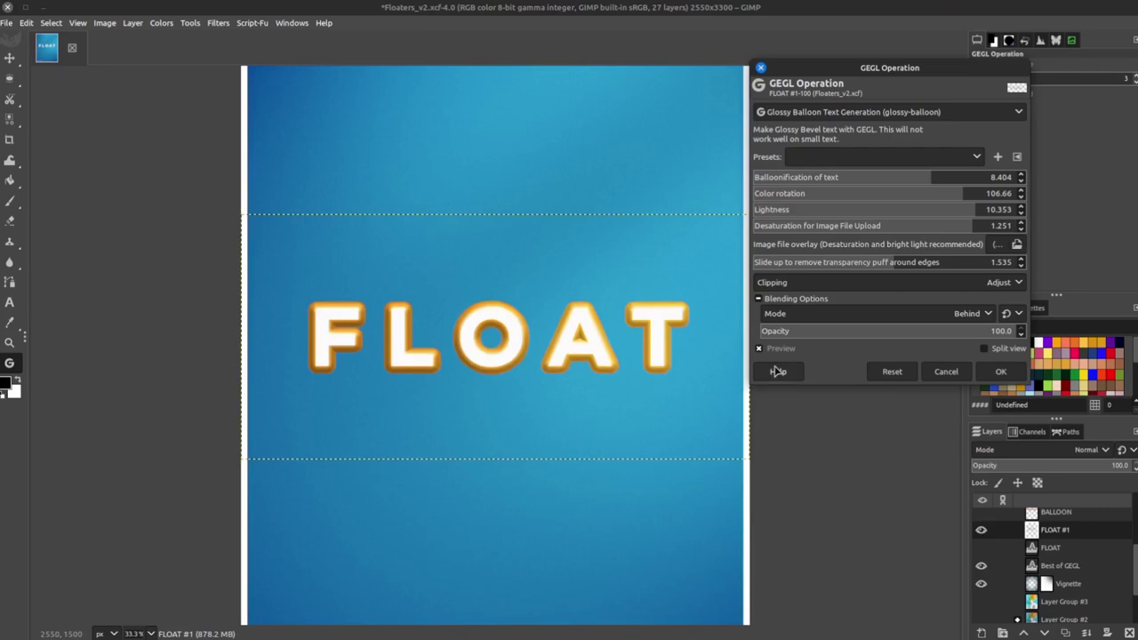
{"action": "left_click", "coordinate": [936, 313]}
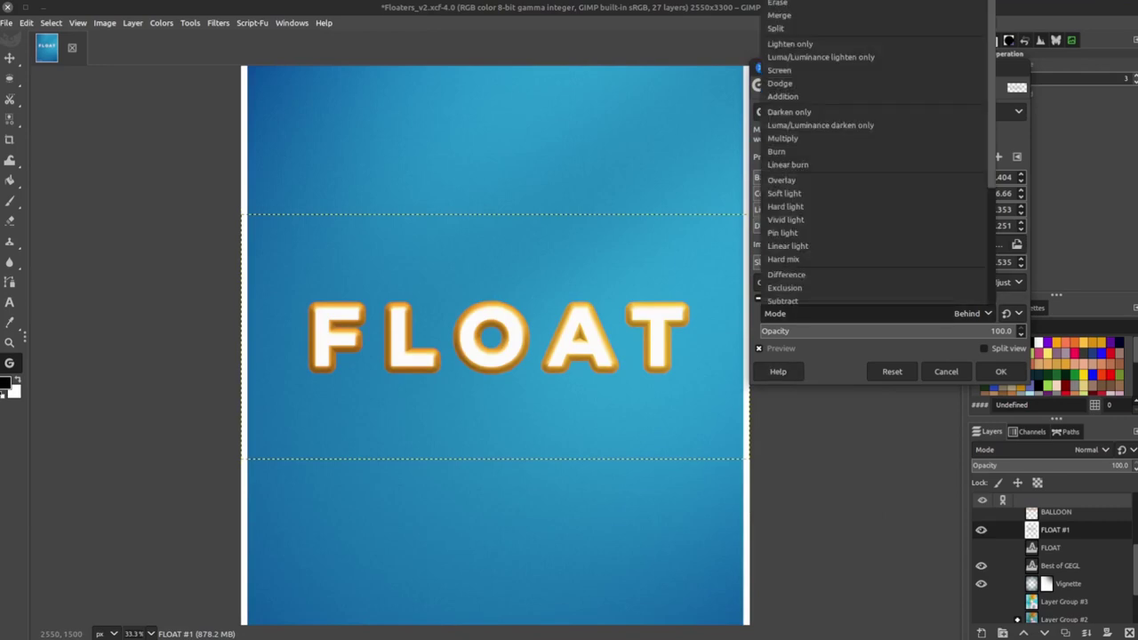
{"action": "left_click", "coordinate": [930, 320]}
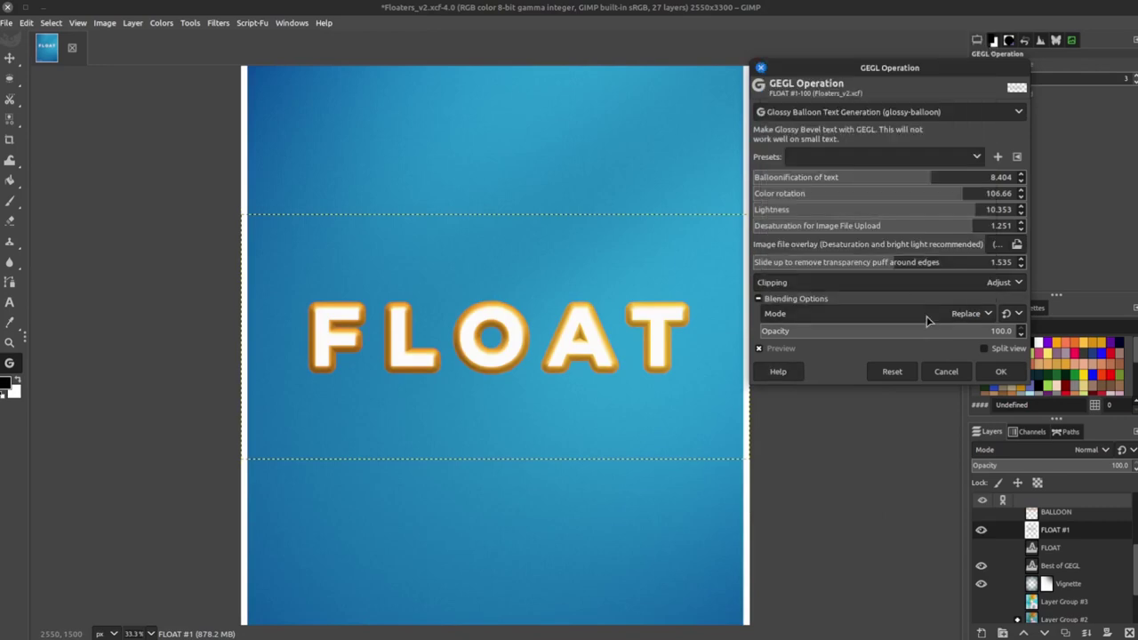
{"action": "left_click", "coordinate": [1010, 377]}
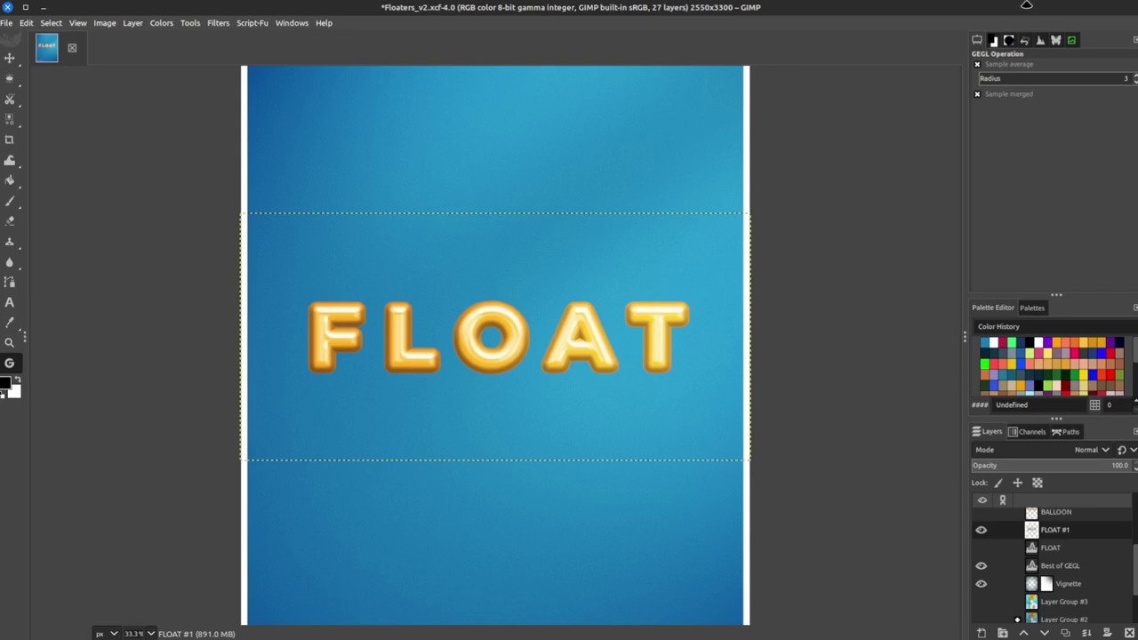
Switch to the Space_Rock.xcf image tab.
{"action": "mouse_move", "coordinate": [1026, 5]}
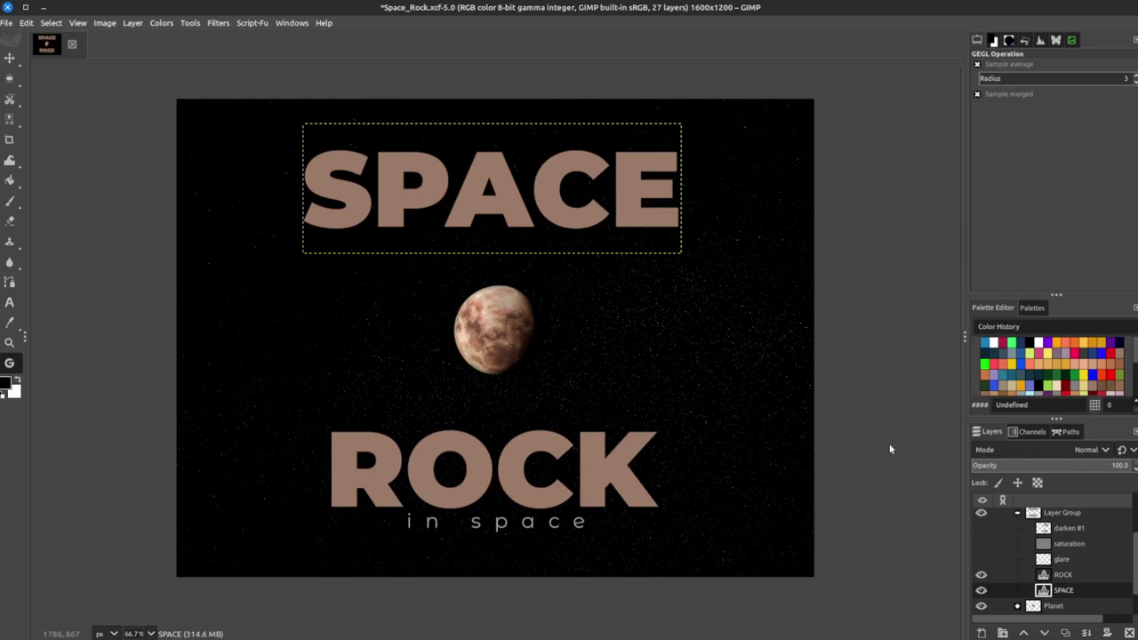
Apply the Rock Text 2 (rock-text2) GEGL operation to the SPACE layer and check its presets.
{"action": "left_click", "coordinate": [493, 253]}
{"action": "left_click", "coordinate": [922, 98]}
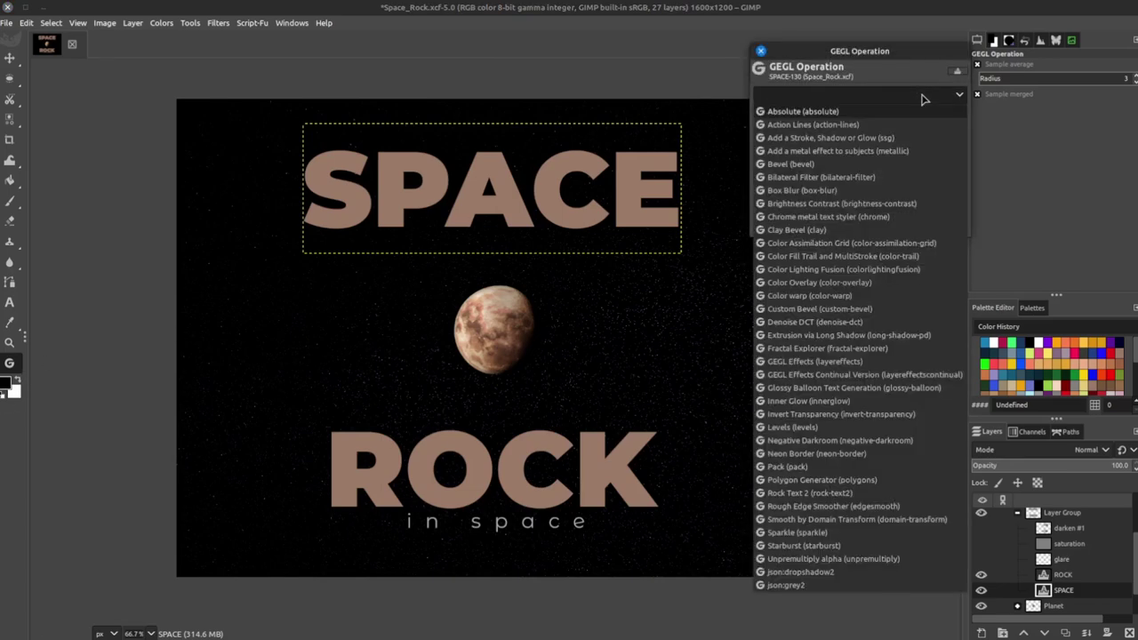
{"action": "left_click", "coordinate": [857, 494]}
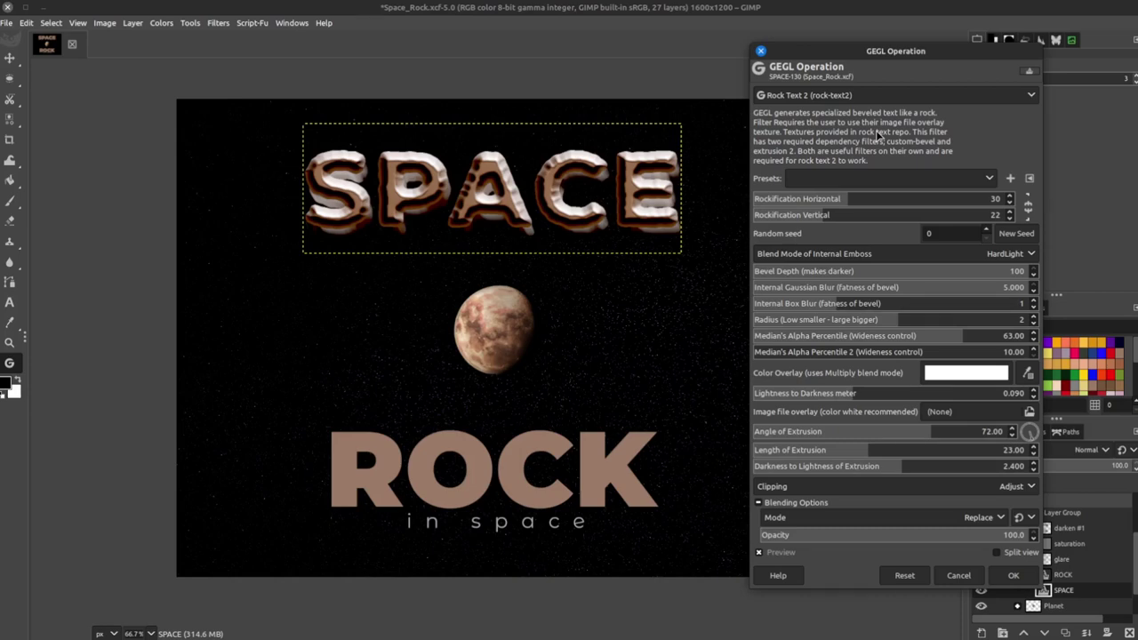
{"action": "left_click", "coordinate": [900, 178]}
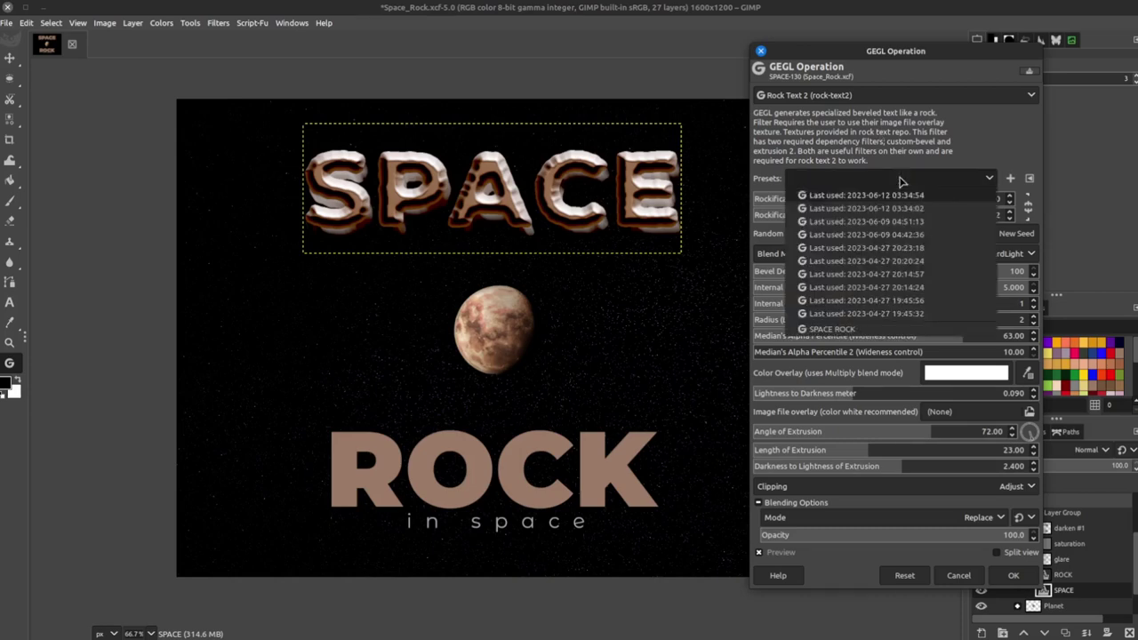
{"action": "left_click", "coordinate": [867, 328]}
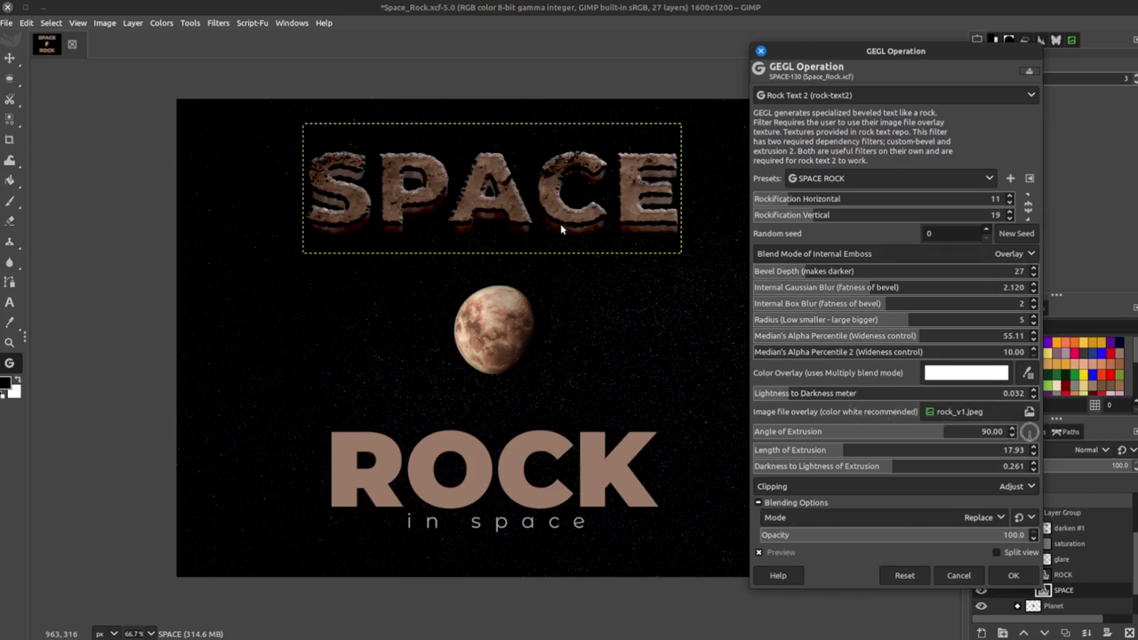
{"action": "left_click", "coordinate": [905, 575]}
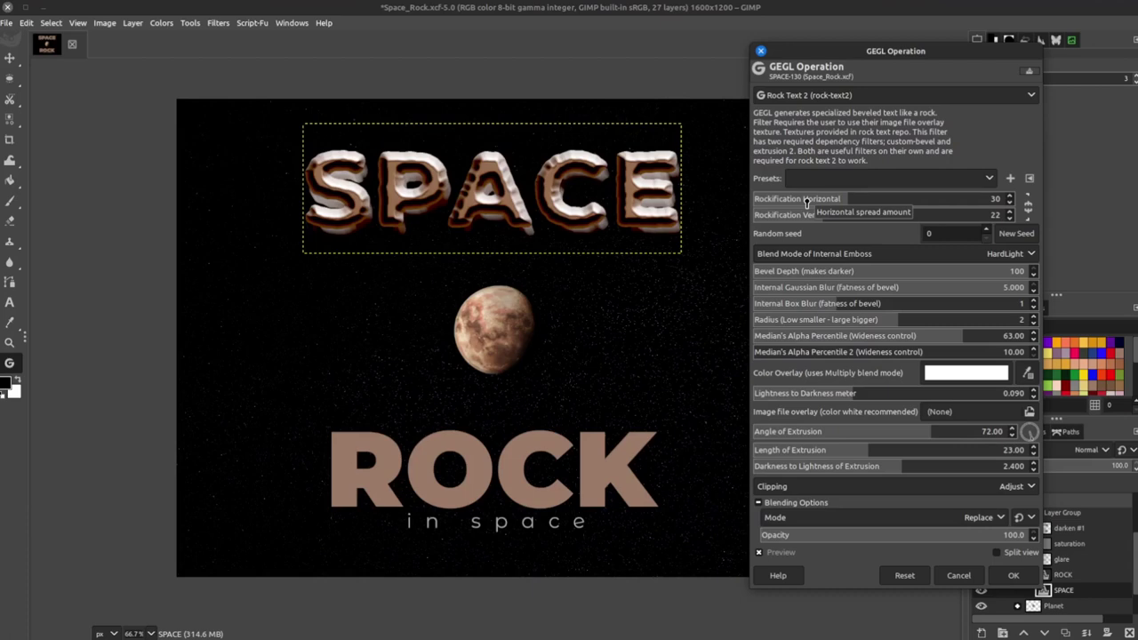
Set Rock Text 2 rockification to 22 horizontal and 13 vertical.
{"action": "left_click_drag", "start_coordinate": [807, 203], "coordinate": [702, 197]}
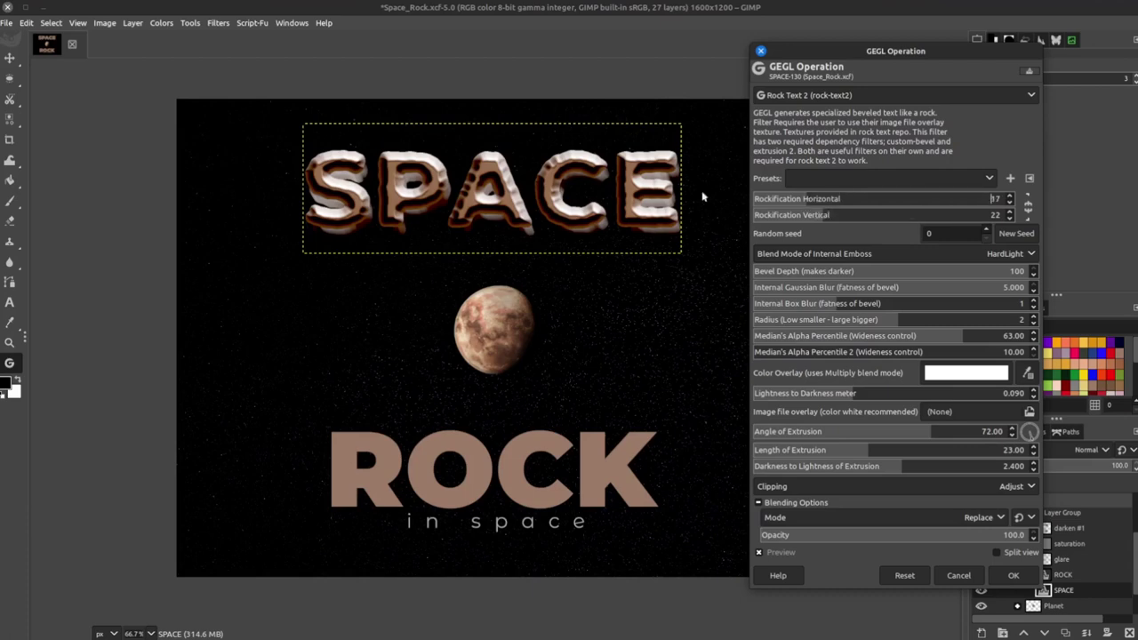
{"action": "left_click_drag", "start_coordinate": [770, 222], "coordinate": [745, 218]}
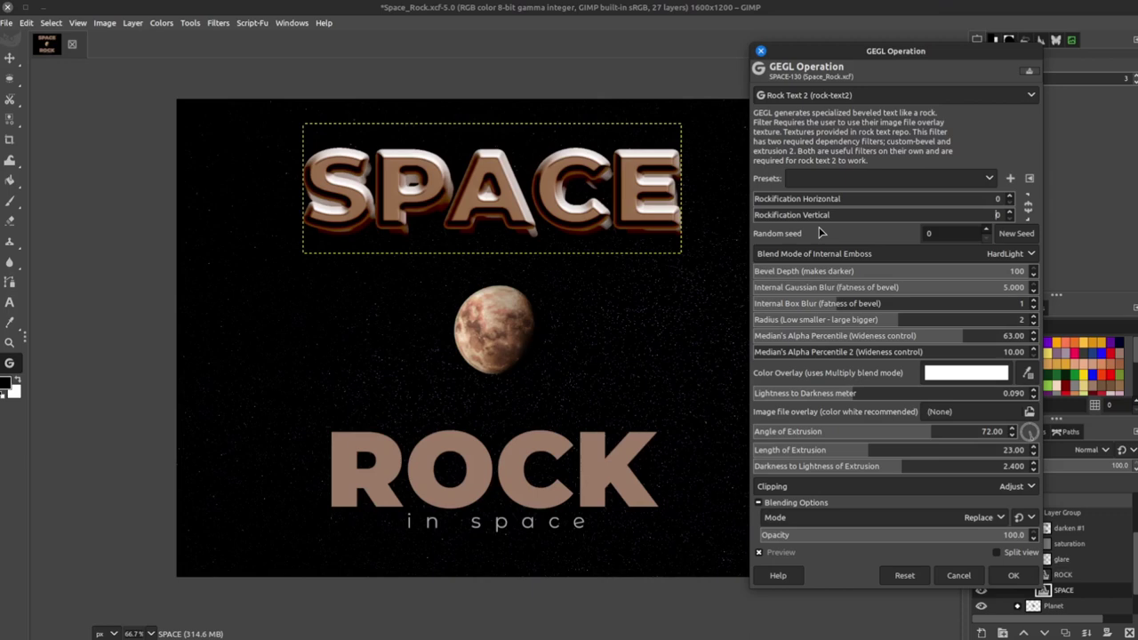
{"action": "left_click", "coordinate": [794, 198]}
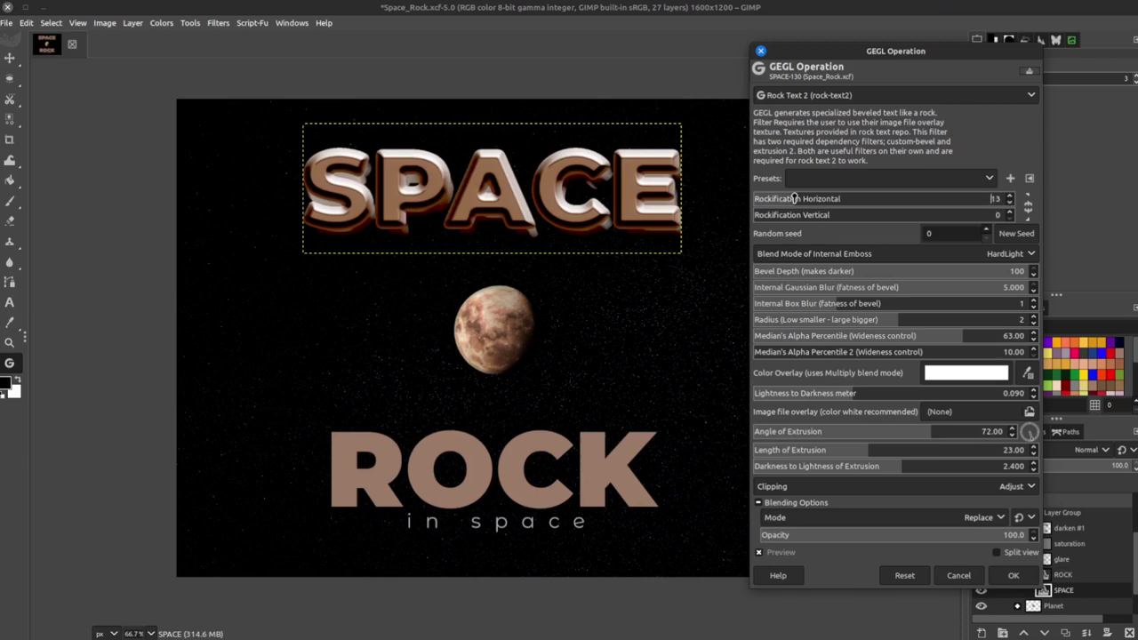
{"action": "left_click_drag", "start_coordinate": [794, 199], "coordinate": [836, 200]}
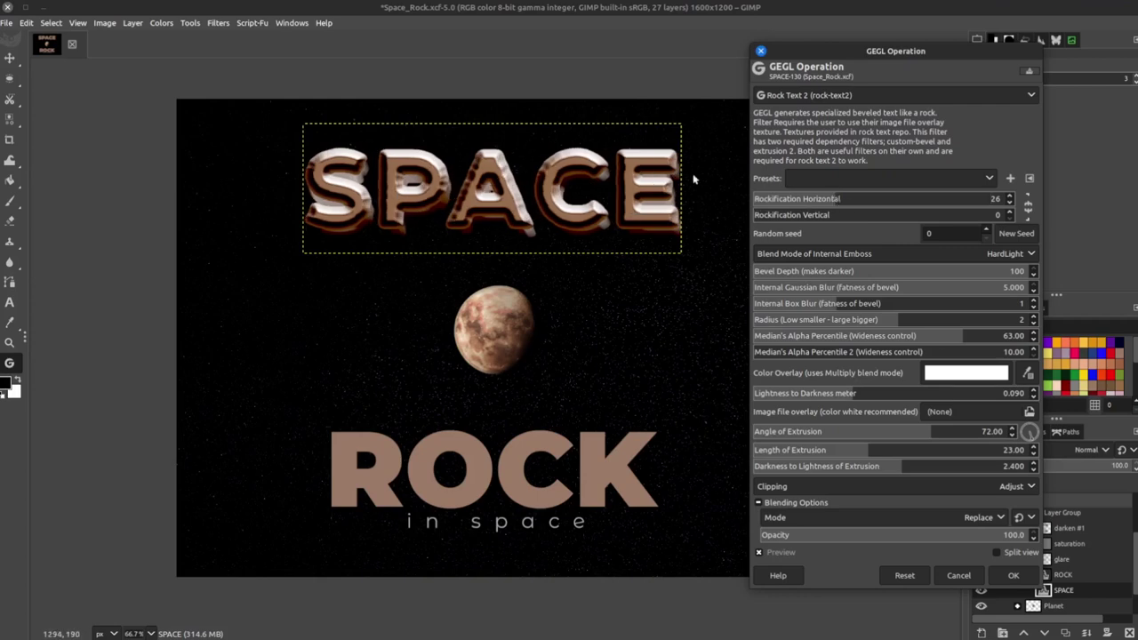
{"action": "left_click", "coordinate": [792, 216]}
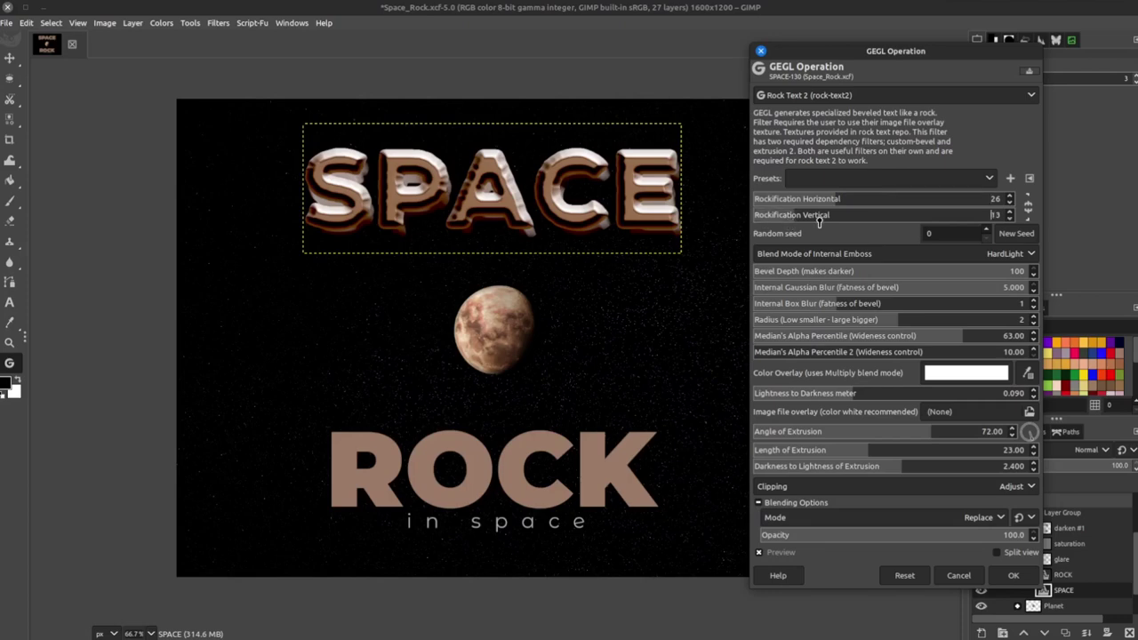
{"action": "left_click", "coordinate": [824, 219]}
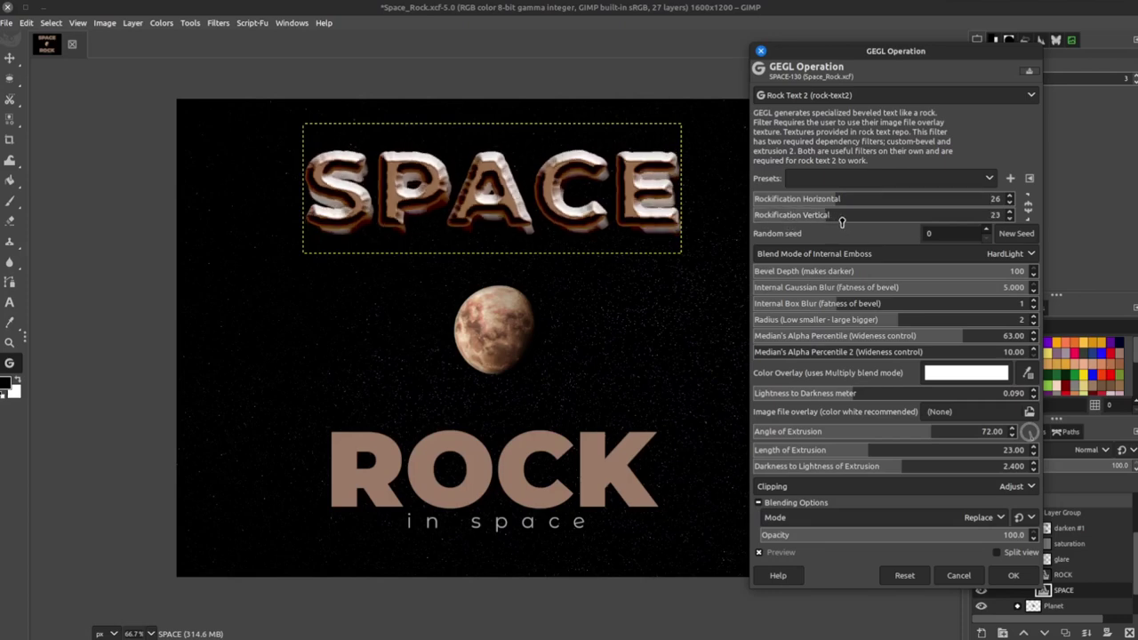
{"action": "left_click", "coordinate": [798, 201]}
{"action": "left_click", "coordinate": [793, 216]}
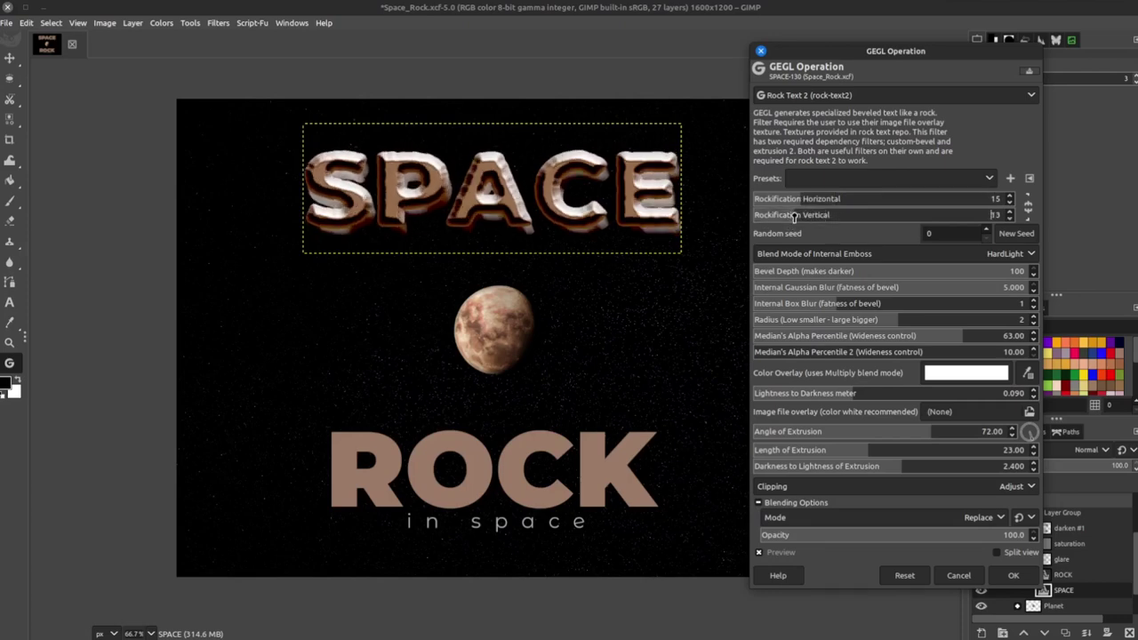
{"action": "left_click", "coordinate": [824, 201]}
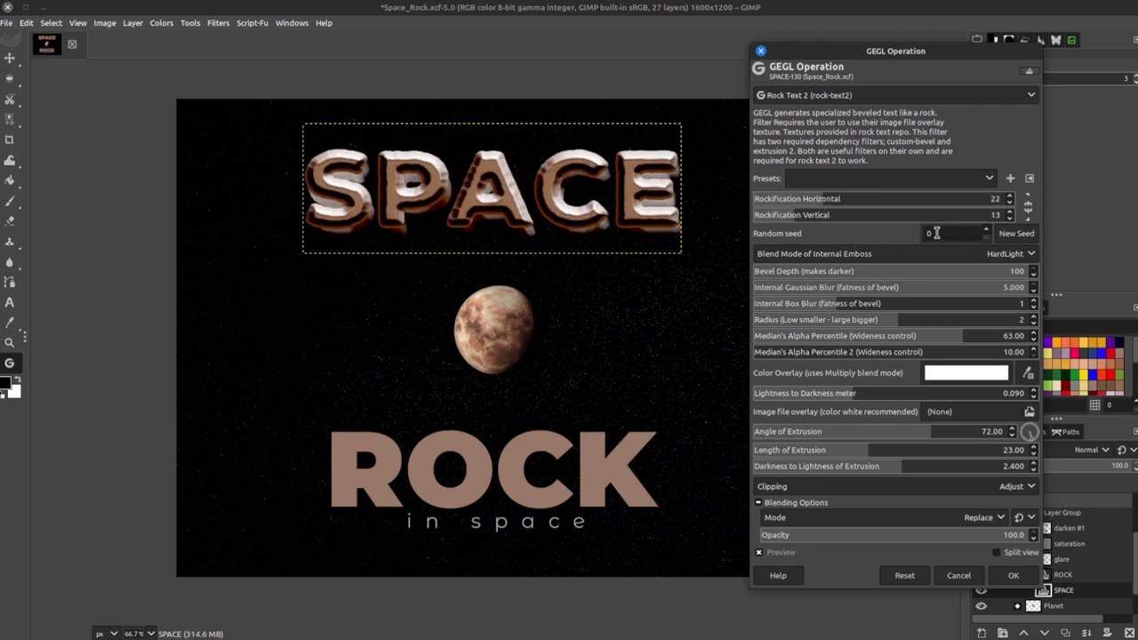
Try several new random seeds for the rock texture.
{"action": "left_click", "coordinate": [1010, 234]}
{"action": "left_click", "coordinate": [1011, 235]}
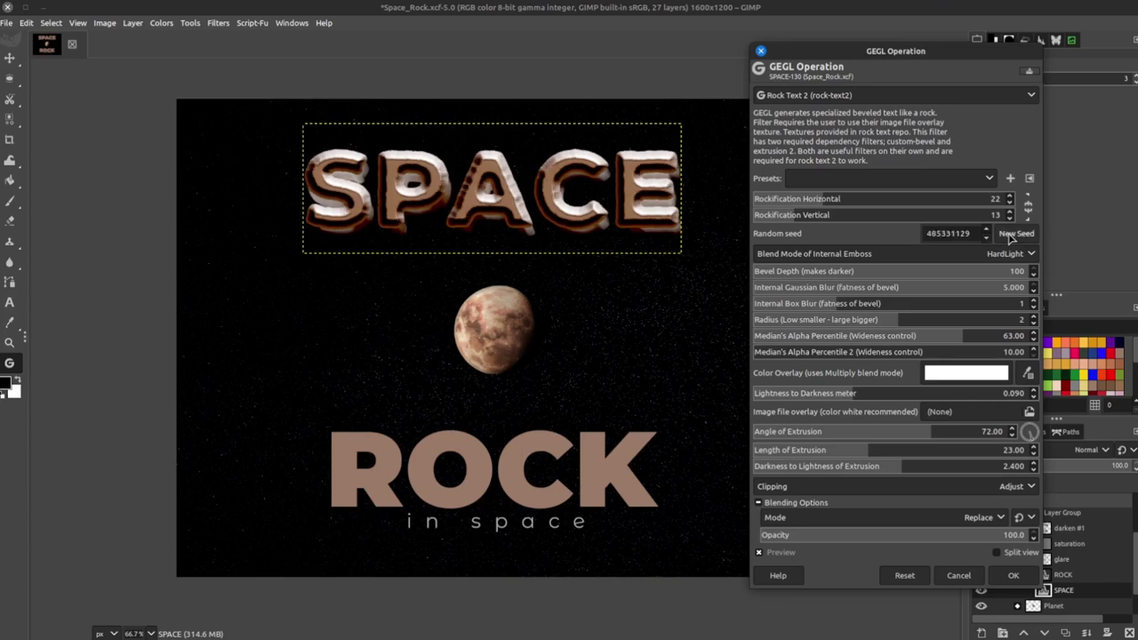
{"action": "left_click", "coordinate": [1011, 234]}
{"action": "left_click", "coordinate": [1011, 235]}
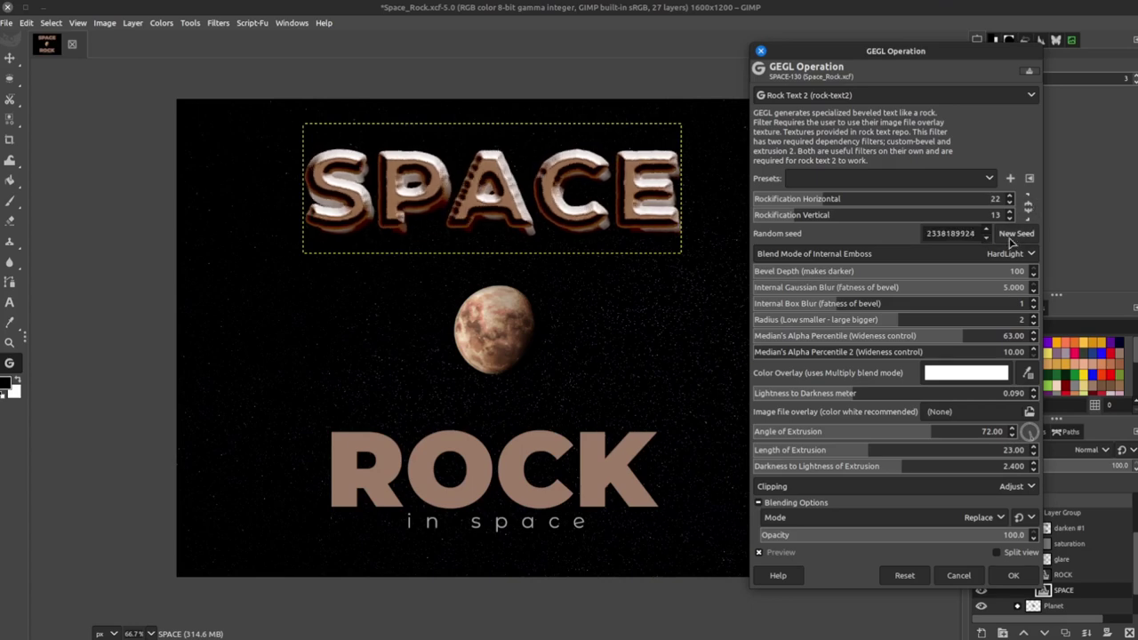
Reset the random seed to 0 and bring up the internal emboss blend modes.
{"action": "left_click", "coordinate": [963, 233]}
{"action": "double_click", "coordinate": [963, 233]}
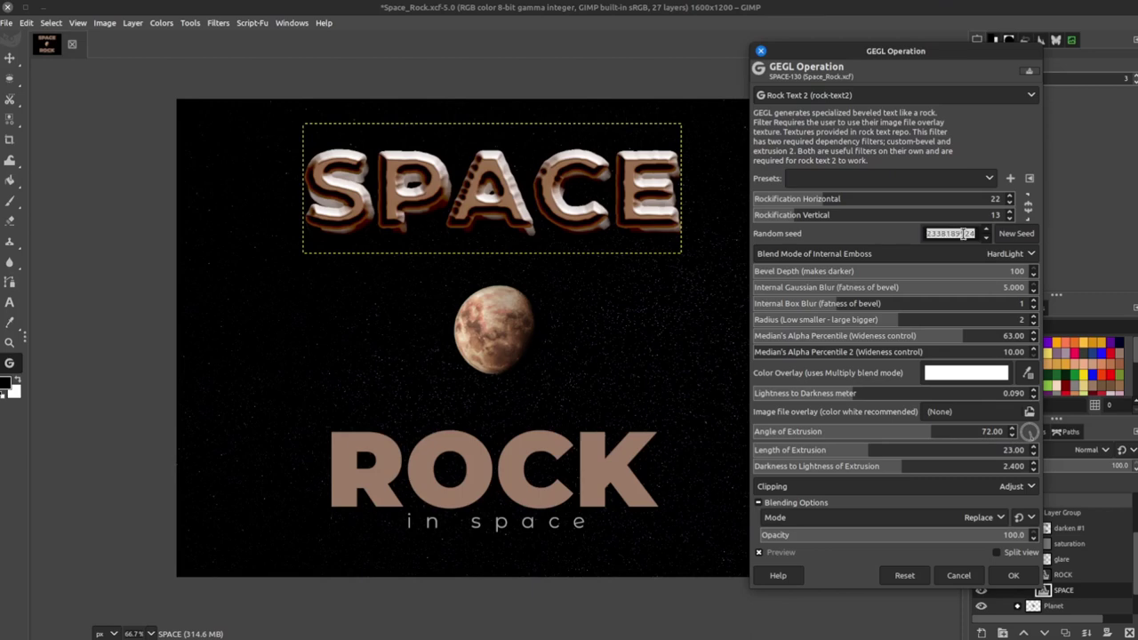
{"action": "type", "text": "0"}
{"action": "left_click", "coordinate": [889, 256]}
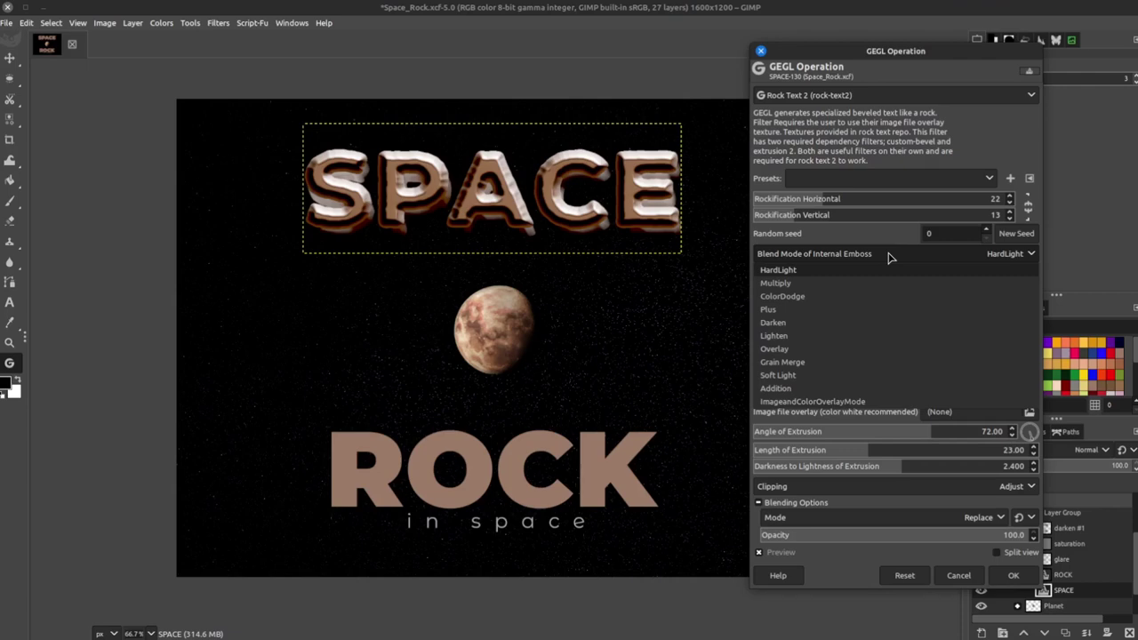
Use Overlay as the internal emboss blend mode.
{"action": "left_click", "coordinate": [812, 354]}
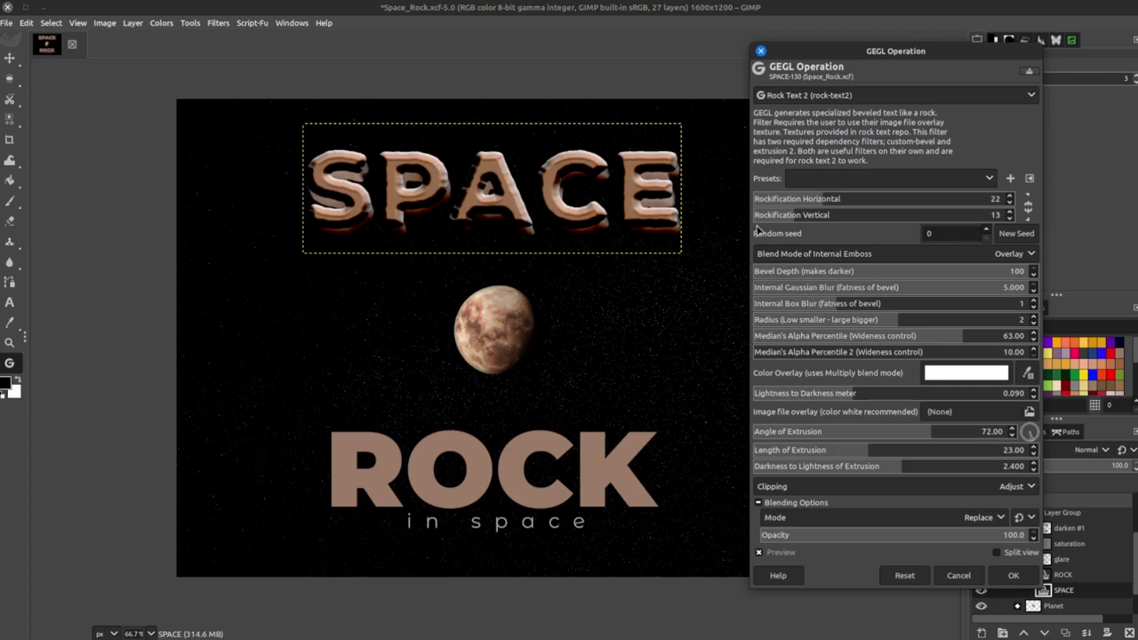
Set Bevel Depth to 60 after trying 33 and 18.
{"action": "left_click", "coordinate": [823, 275]}
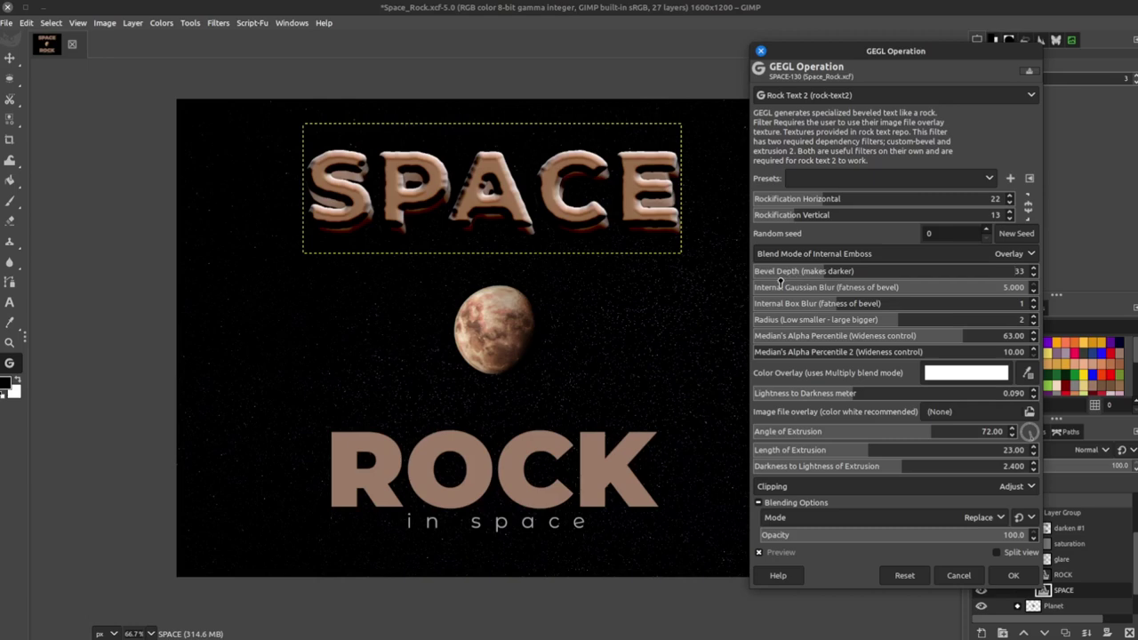
{"action": "left_click", "coordinate": [775, 276]}
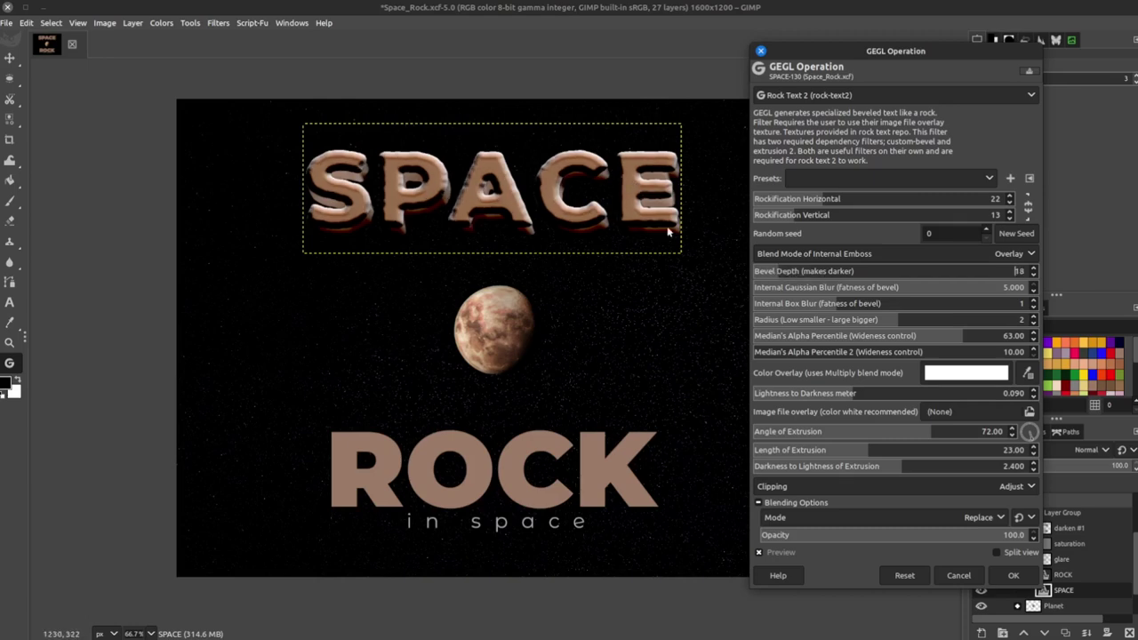
{"action": "left_click", "coordinate": [905, 277]}
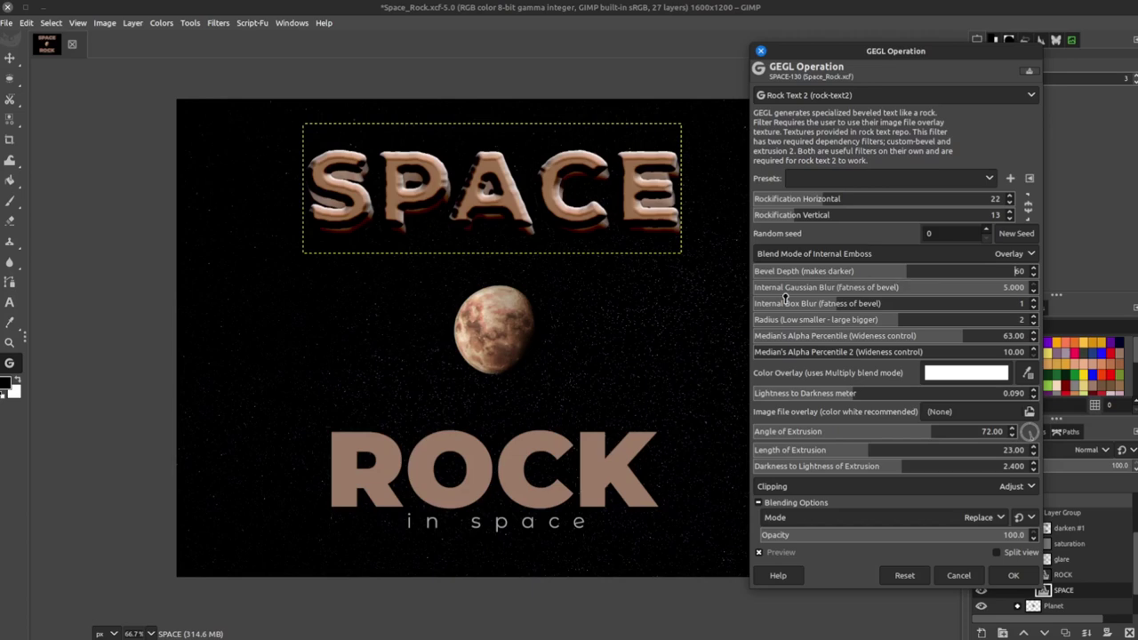
Set internal box blur to 2 and internal Gaussian blur to 1.130.
{"action": "left_click", "coordinate": [897, 291]}
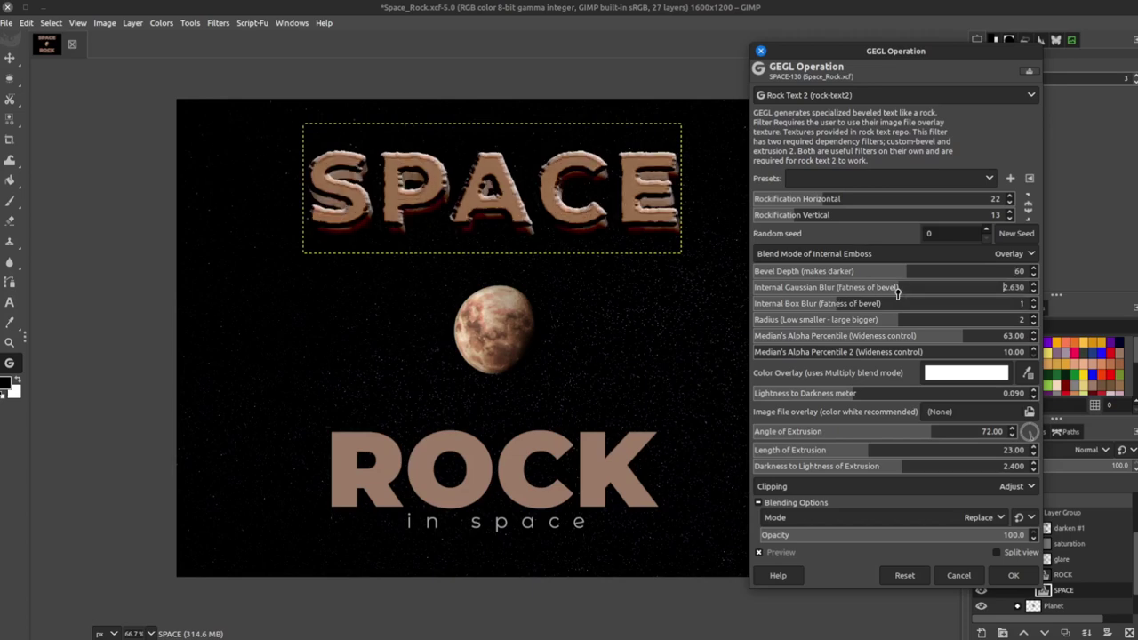
{"action": "left_click", "coordinate": [862, 291]}
{"action": "left_click", "coordinate": [879, 290]}
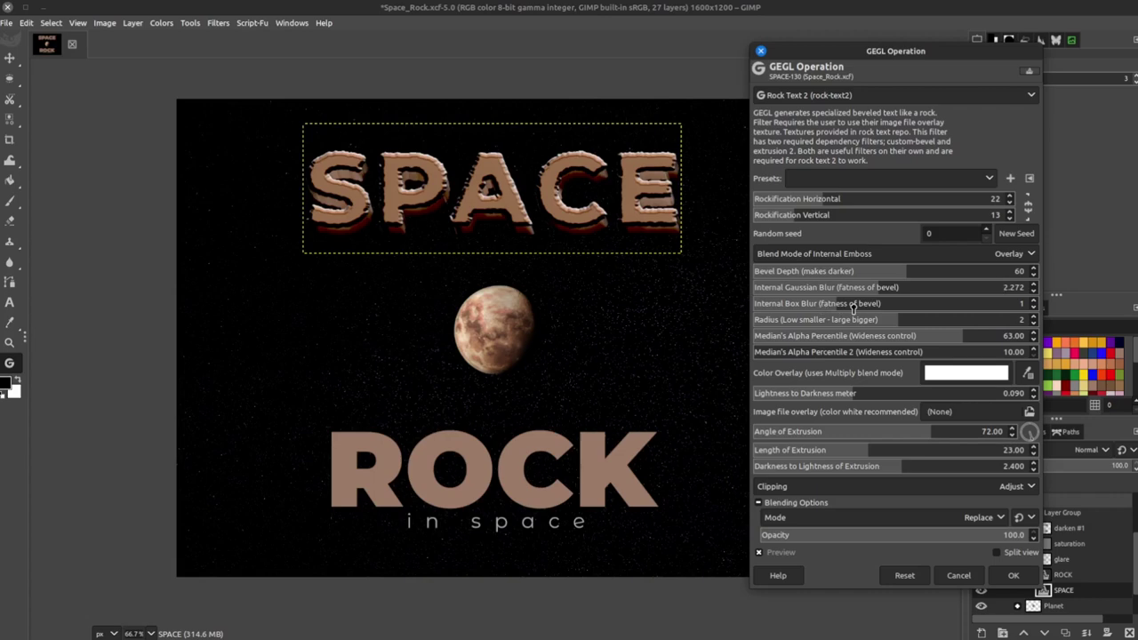
{"action": "left_click", "coordinate": [787, 303]}
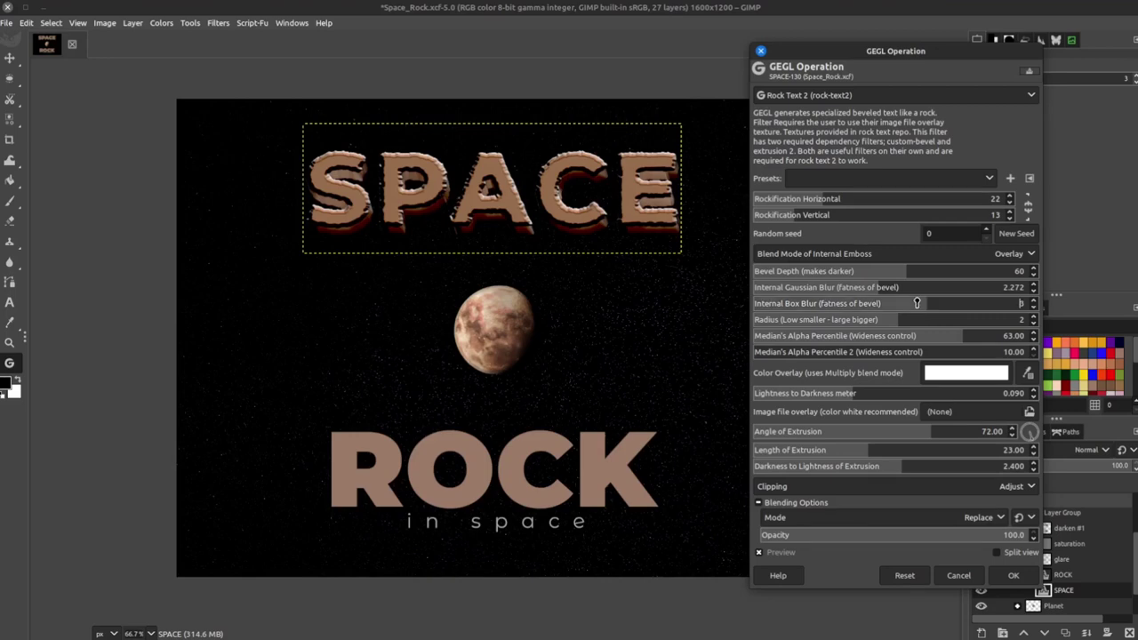
{"action": "mouse_move", "coordinate": [916, 303]}
{"action": "left_mouse_down"}
{"action": "mouse_move", "coordinate": [953, 303]}
{"action": "mouse_move", "coordinate": [831, 303]}
{"action": "mouse_move", "coordinate": [897, 306]}
{"action": "left_mouse_up"}
{"action": "left_click", "coordinate": [814, 285]}
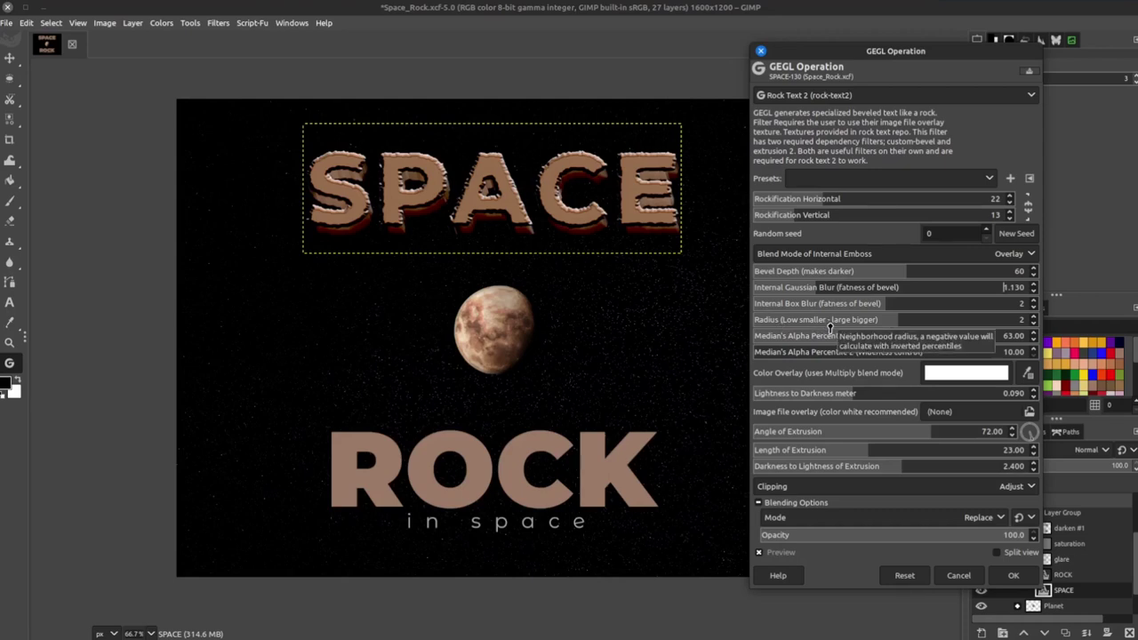
Set the bevel radius to 1 and Median's Alpha Percentile to 52.17.
{"action": "left_click", "coordinate": [802, 325]}
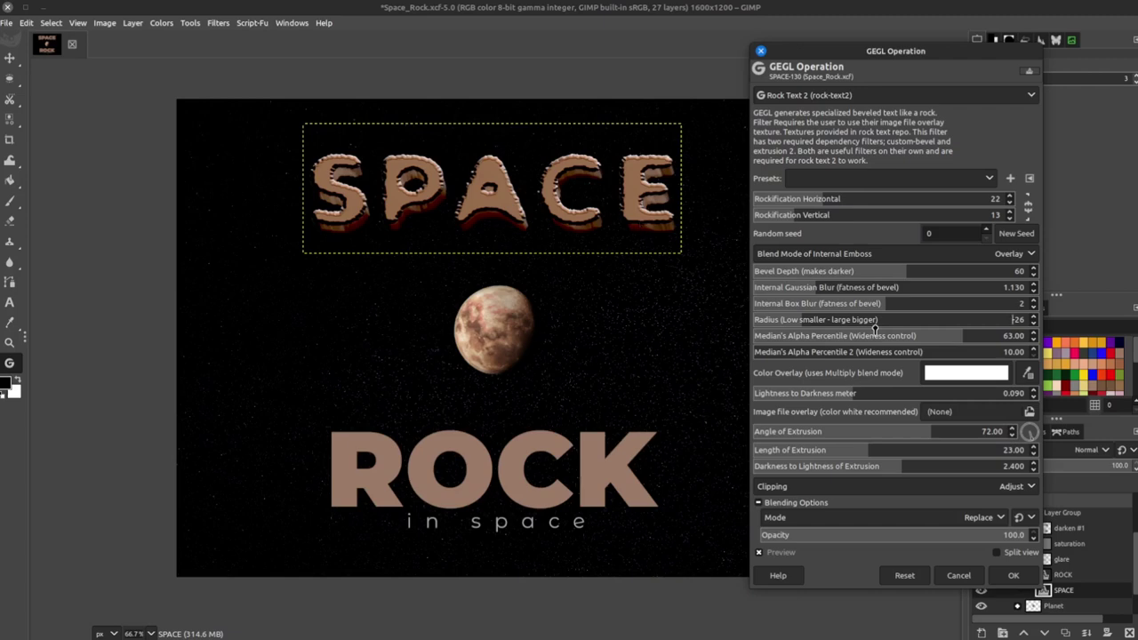
{"action": "left_click", "coordinate": [944, 326]}
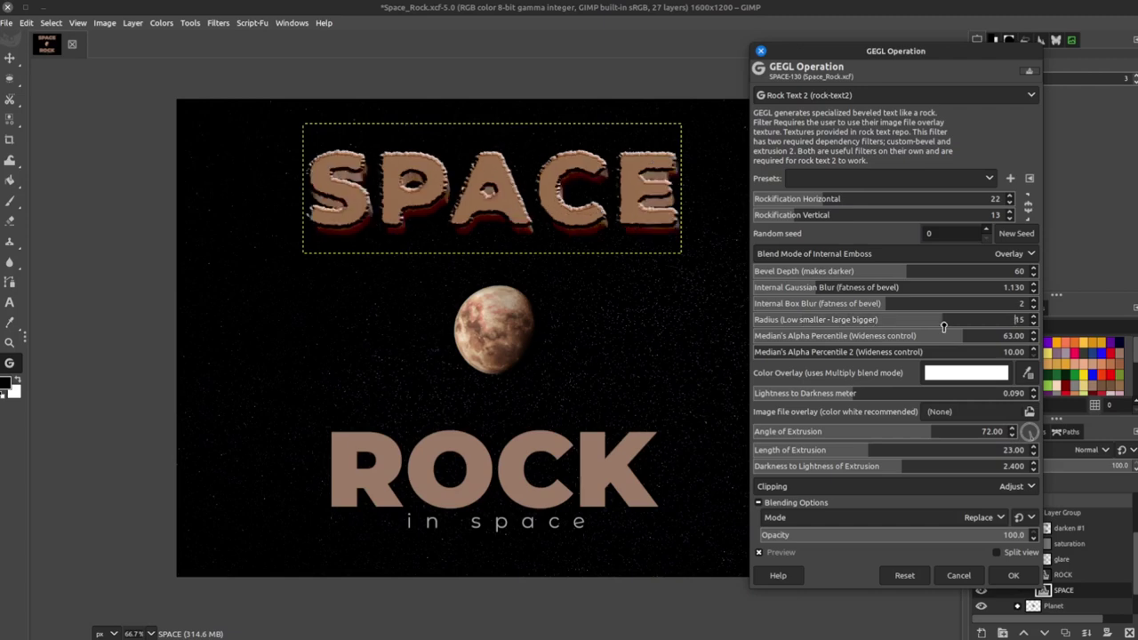
{"action": "left_click", "coordinate": [895, 325]}
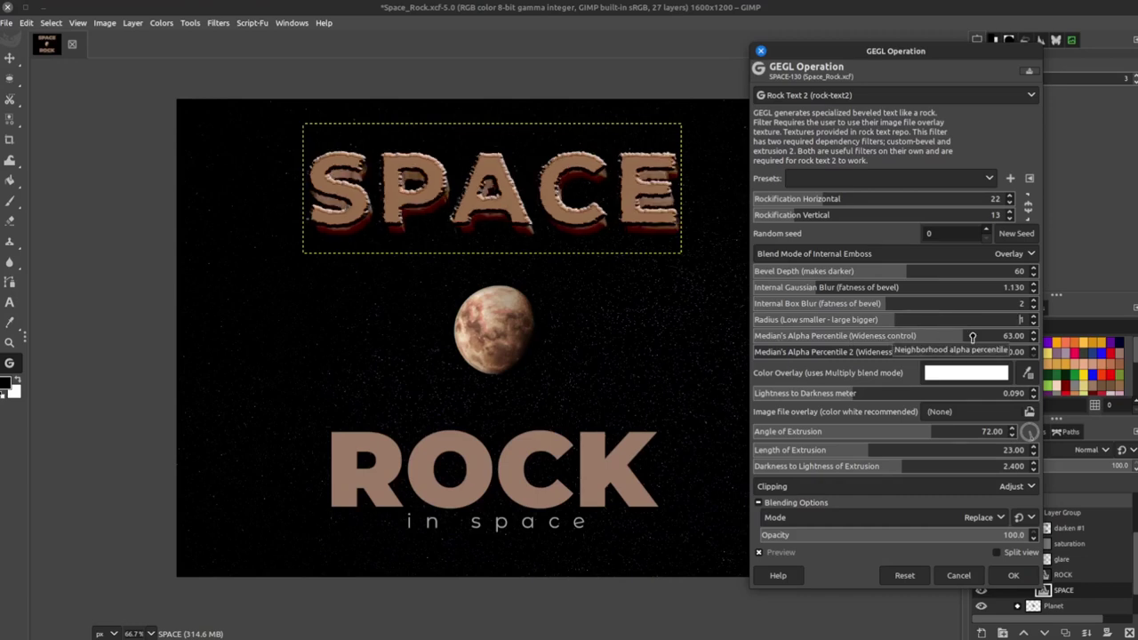
{"action": "left_click", "coordinate": [902, 338]}
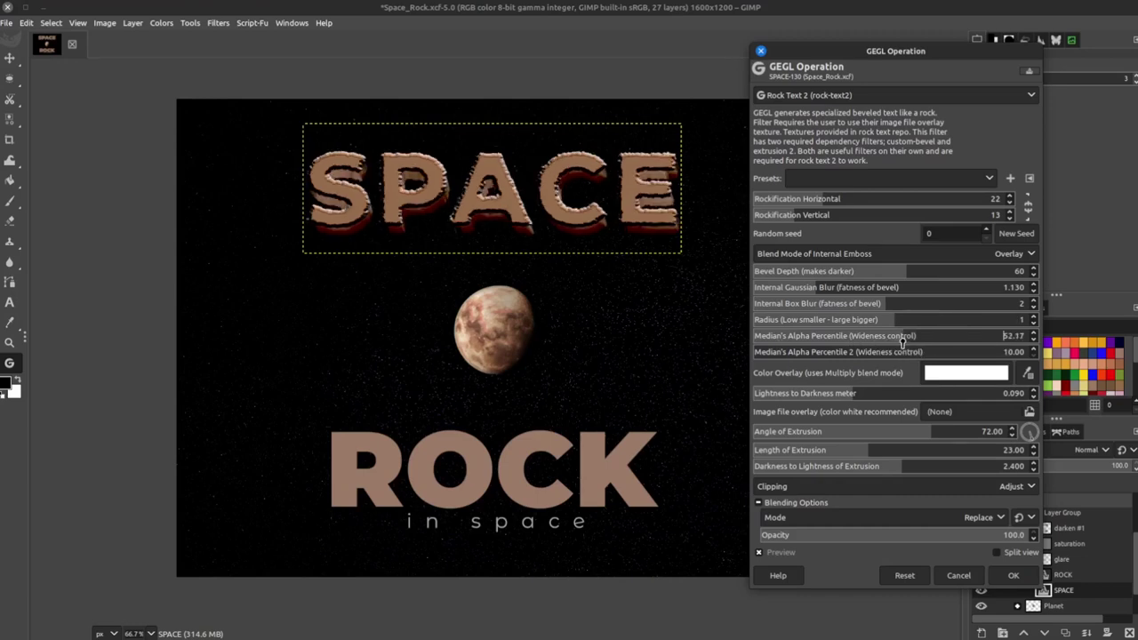
Set Median's Alpha Percentile to 49.24 and Percentile 2 to 26.67.
{"action": "left_click", "coordinate": [819, 335]}
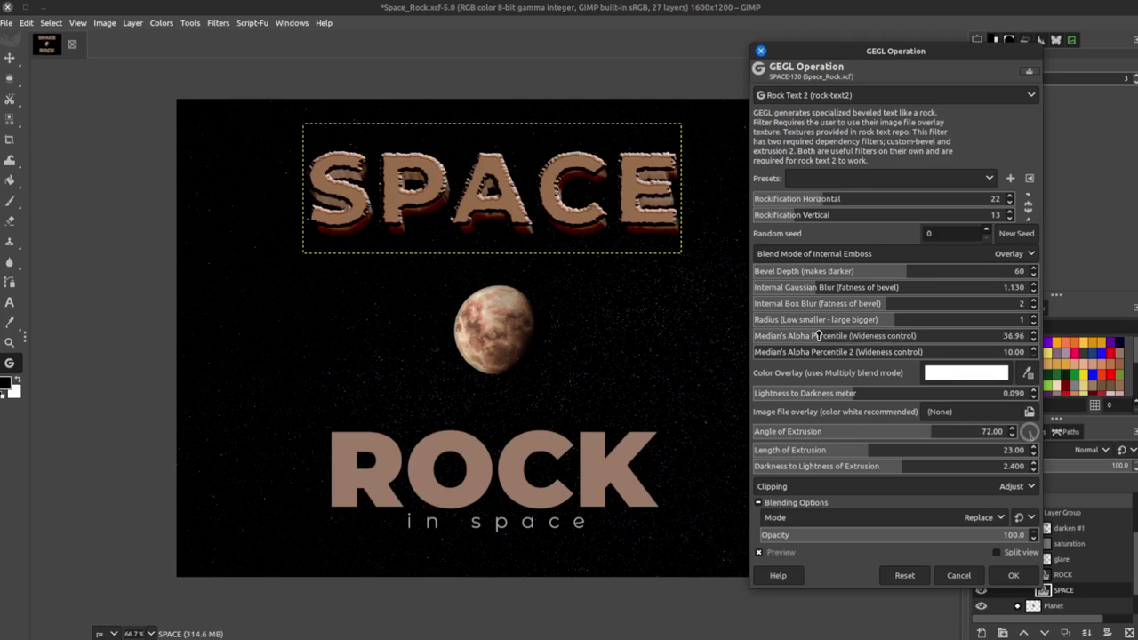
{"action": "left_click", "coordinate": [780, 335]}
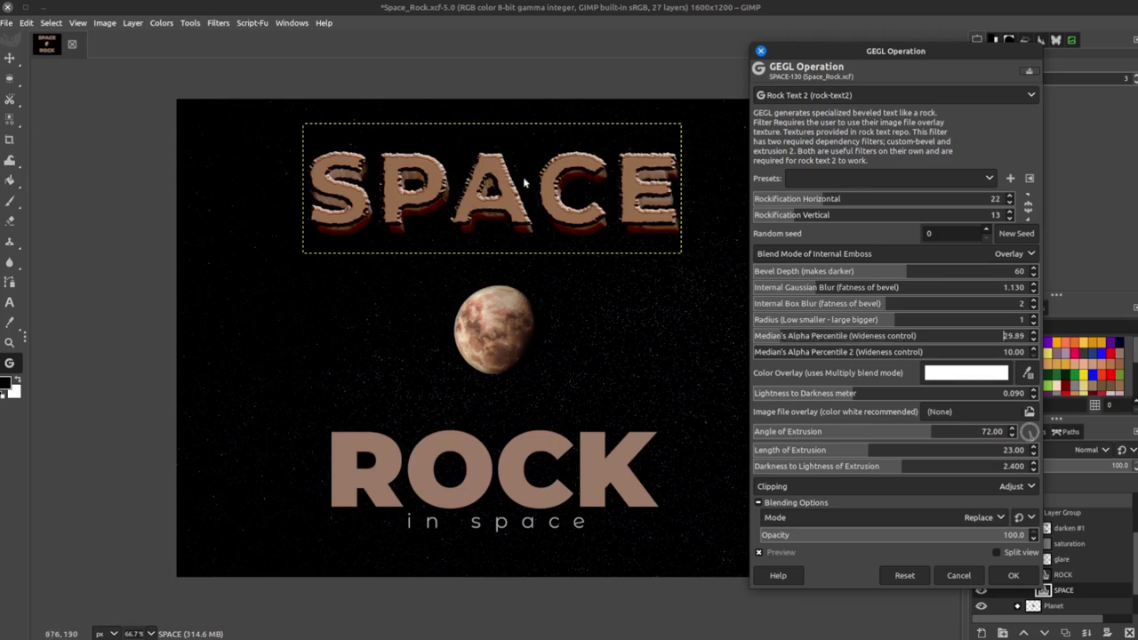
{"action": "left_click", "coordinate": [886, 336]}
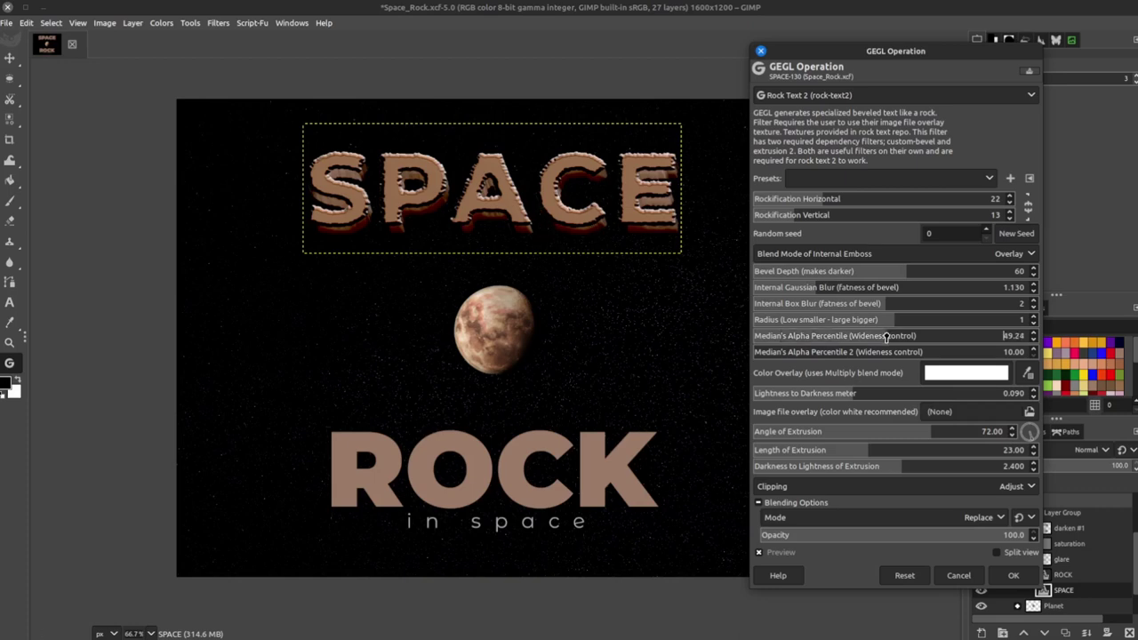
{"action": "left_click", "coordinate": [814, 352]}
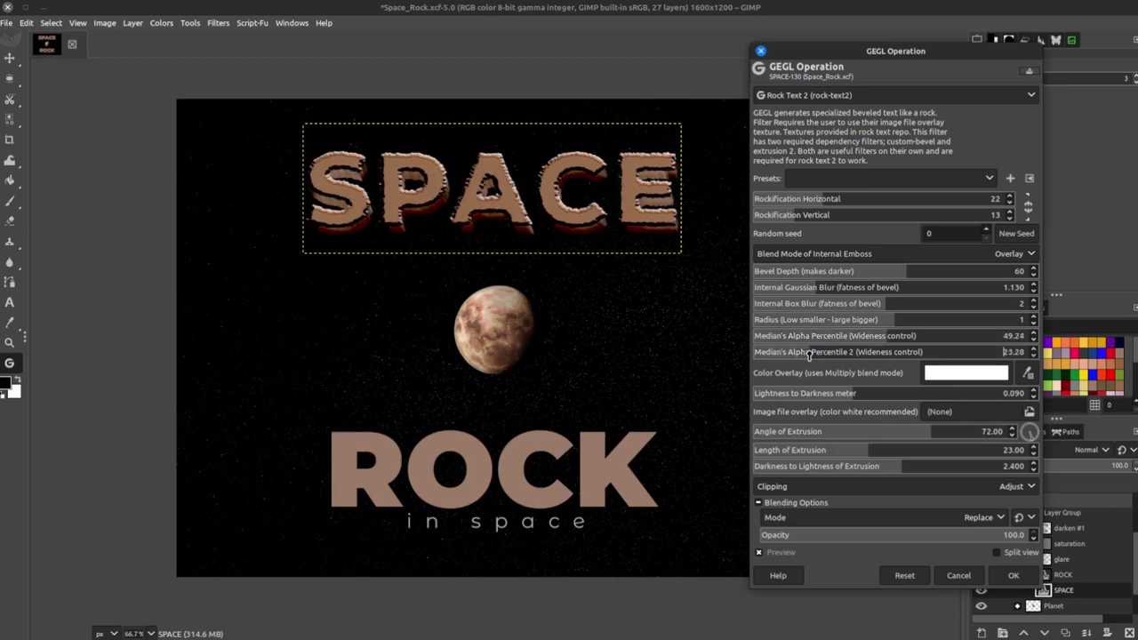
{"action": "left_click", "coordinate": [874, 353]}
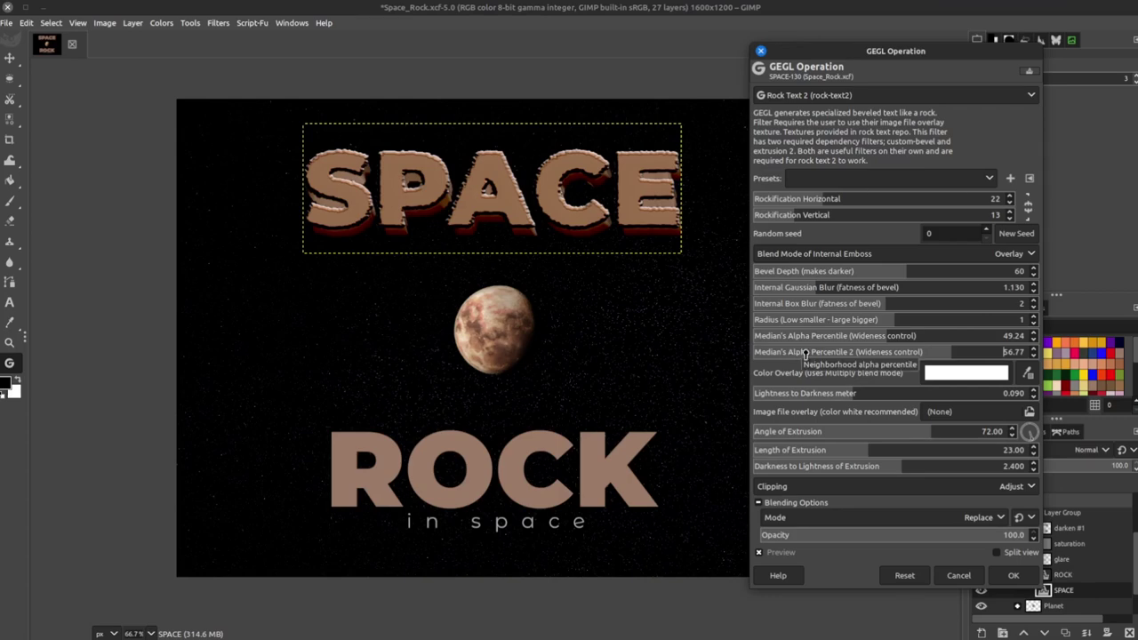
{"action": "left_click", "coordinate": [823, 355]}
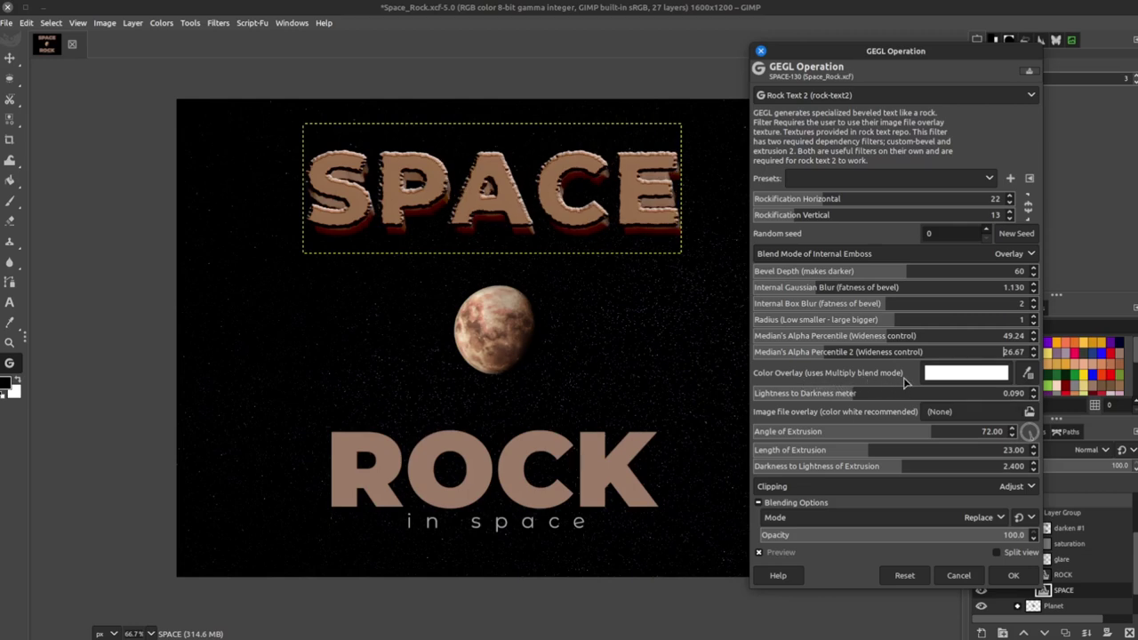
{"action": "left_click", "coordinate": [964, 374]}
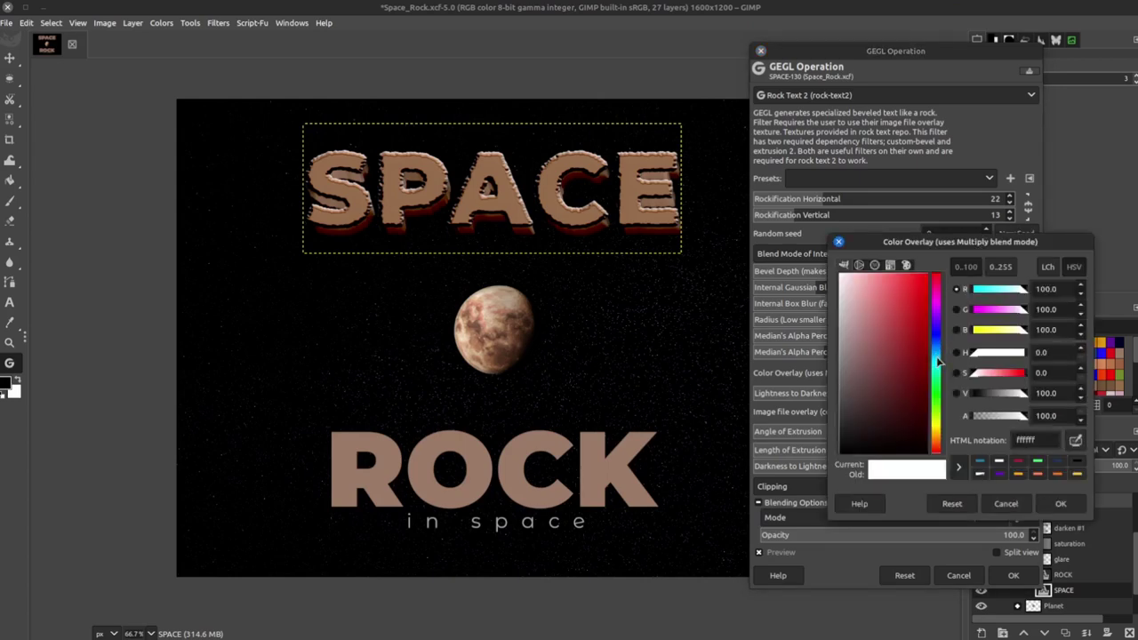
Preview cyan, magenta and blue overlay tints, then cancel to keep the white overlay.
{"action": "left_click", "coordinate": [937, 372]}
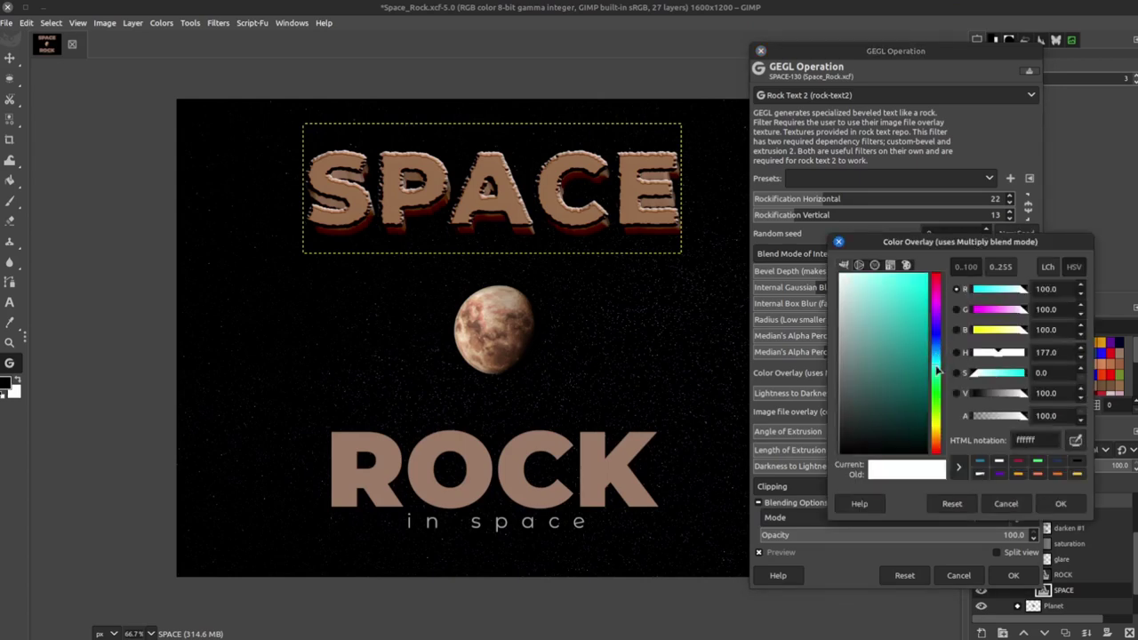
{"action": "left_click", "coordinate": [844, 286]}
{"action": "left_click_drag", "start_coordinate": [856, 281], "coordinate": [843, 301]}
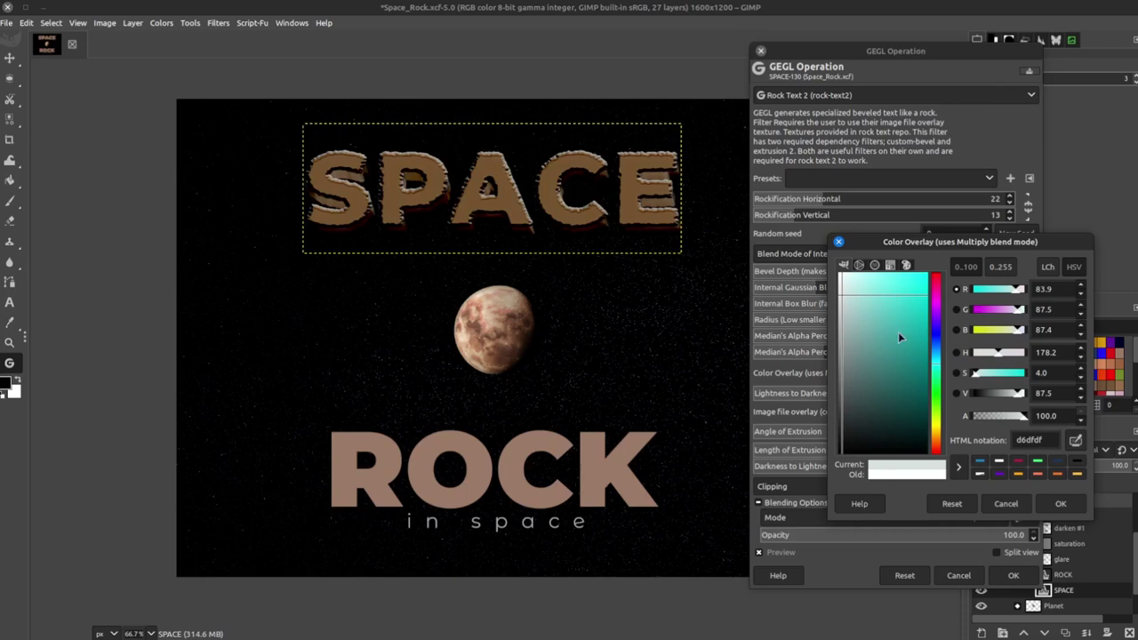
{"action": "left_click", "coordinate": [937, 302]}
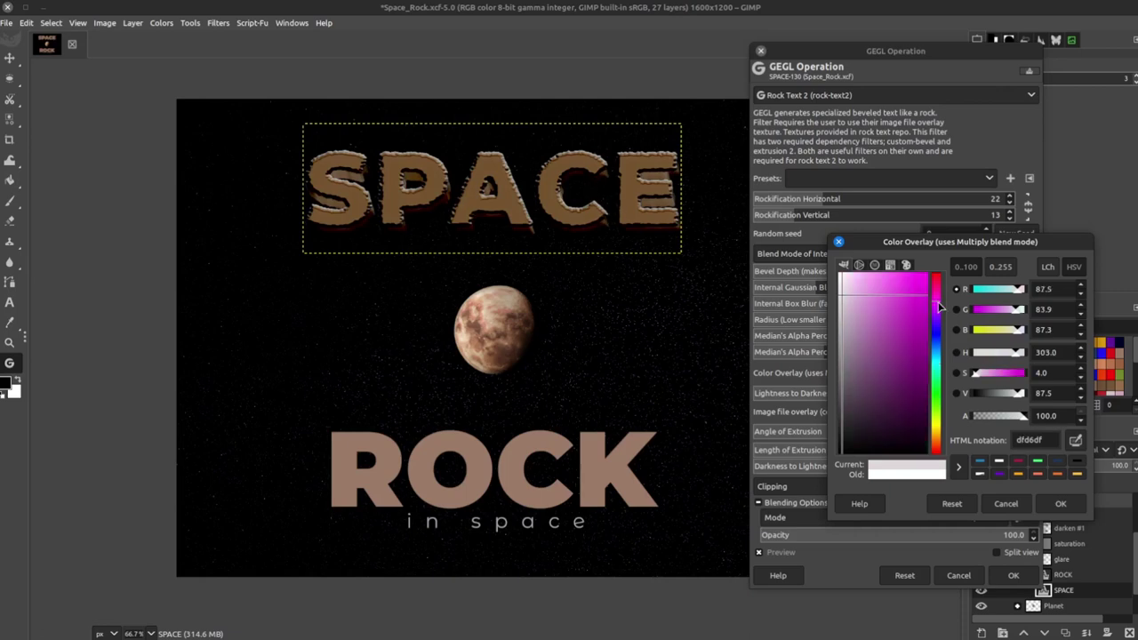
{"action": "left_click", "coordinate": [937, 349]}
{"action": "left_click", "coordinate": [912, 359]}
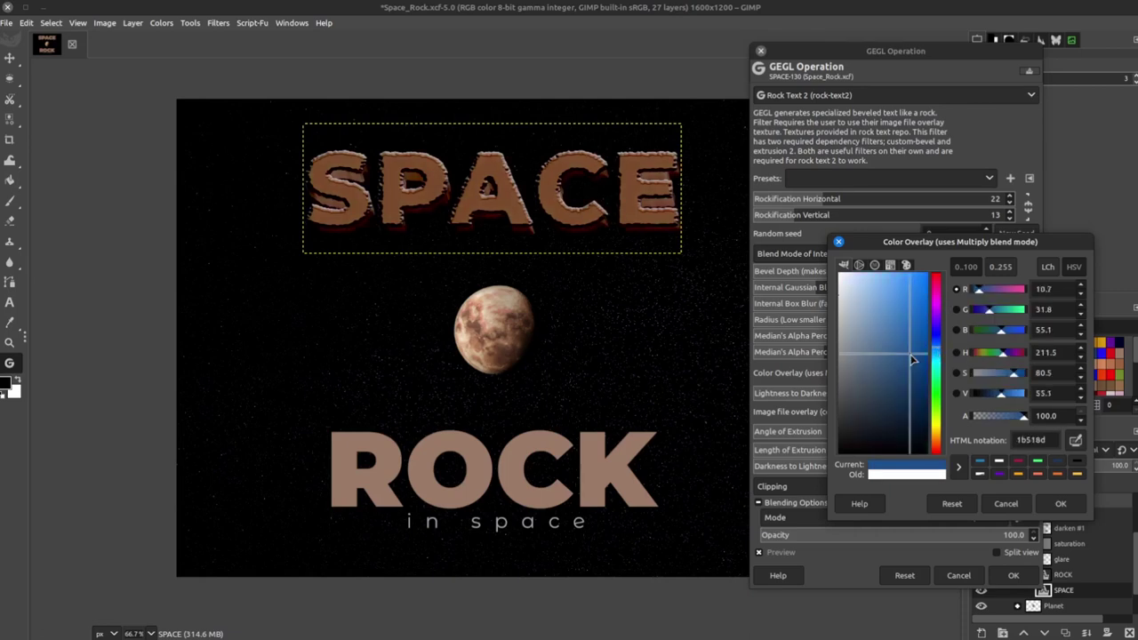
{"action": "left_click", "coordinate": [912, 302]}
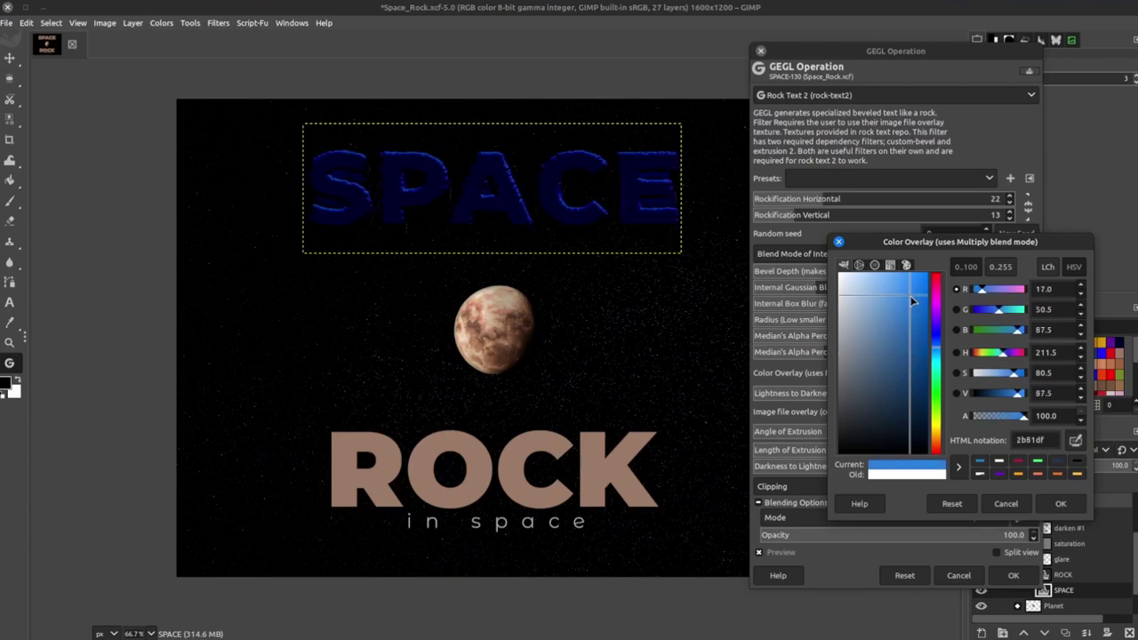
{"action": "left_click", "coordinate": [916, 294]}
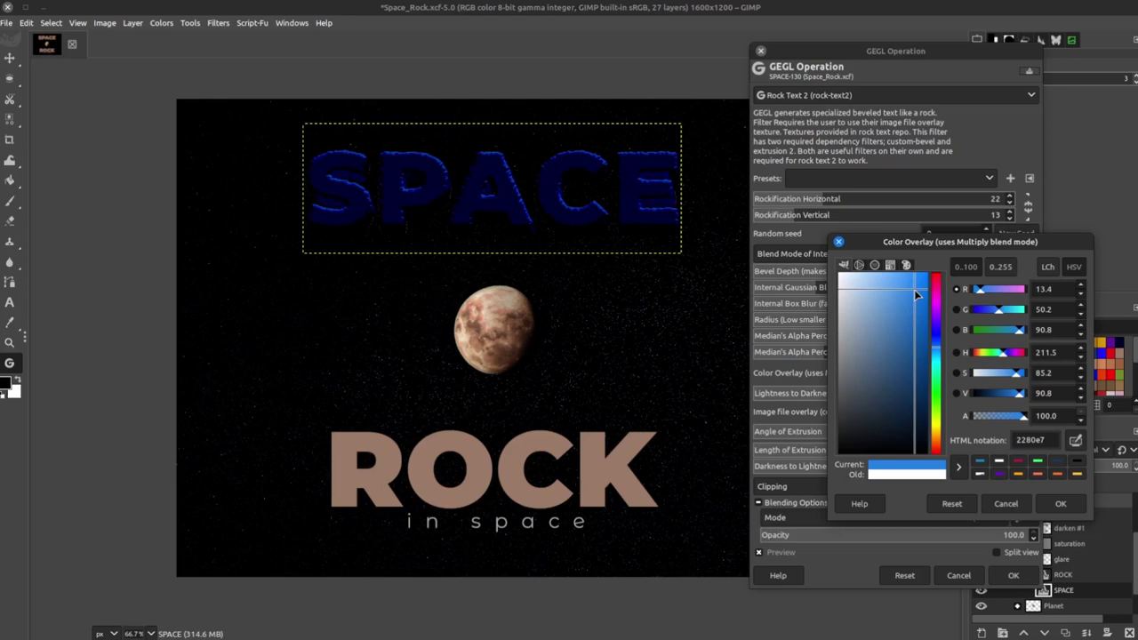
{"action": "left_click", "coordinate": [1014, 503]}
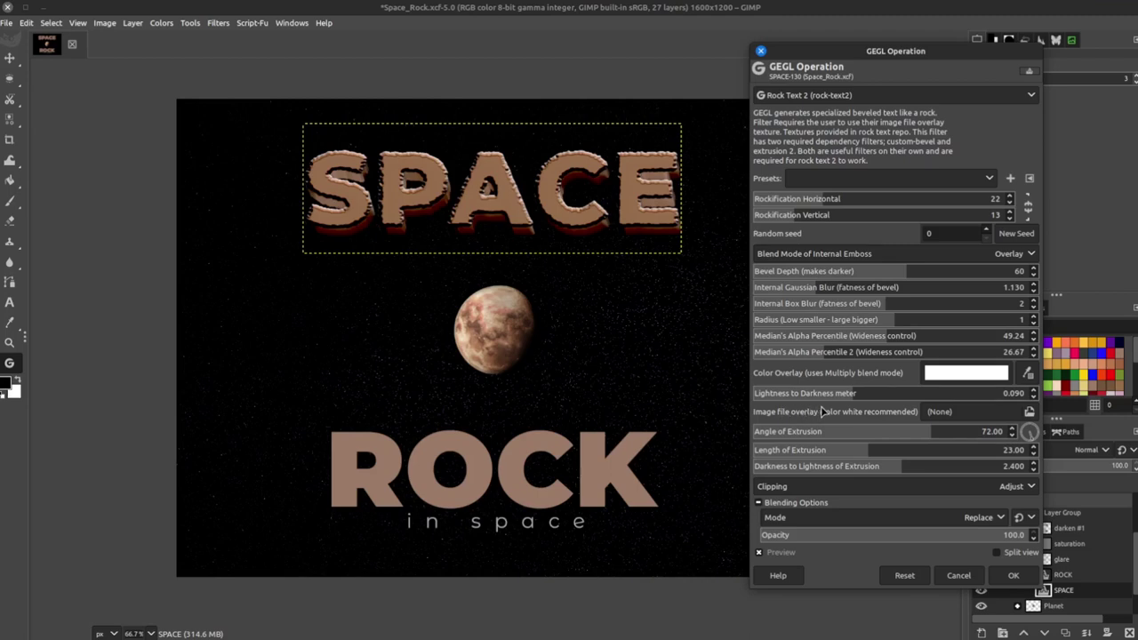
Lower Rock Text 2's lightness-to-darkness meter to 0.024 on the rock_v1.jpeg-textured SPACE letters.
{"action": "scroll", "coordinate": [805, 399], "scroll_direction": "up", "scroll_amount": 2}
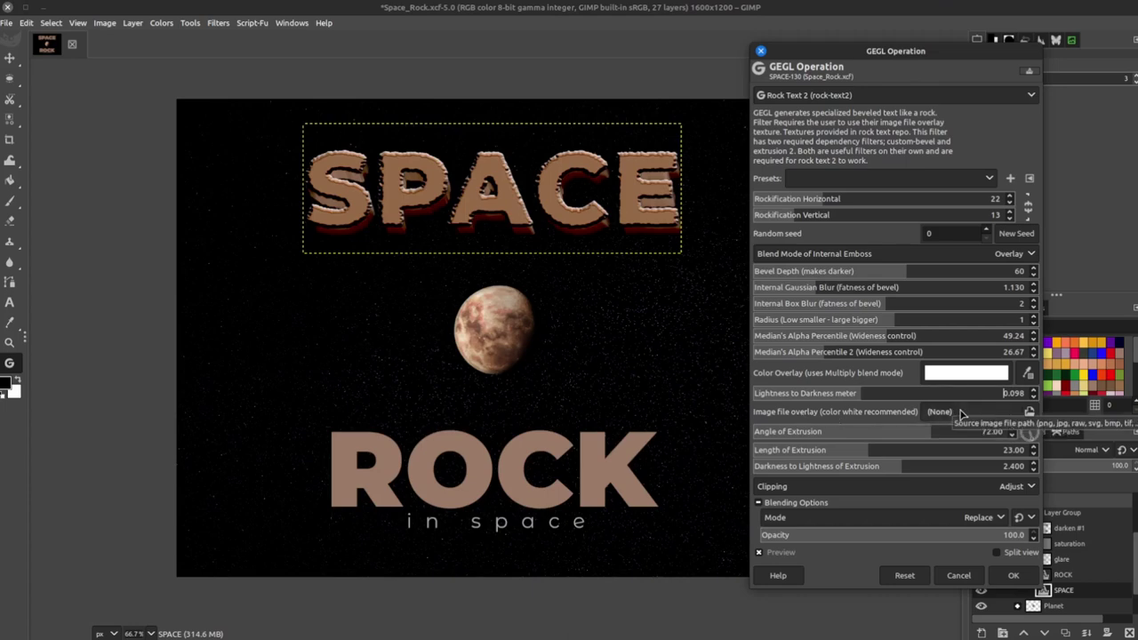
{"action": "scroll", "coordinate": [960, 413], "scroll_direction": "down", "scroll_amount": 1}
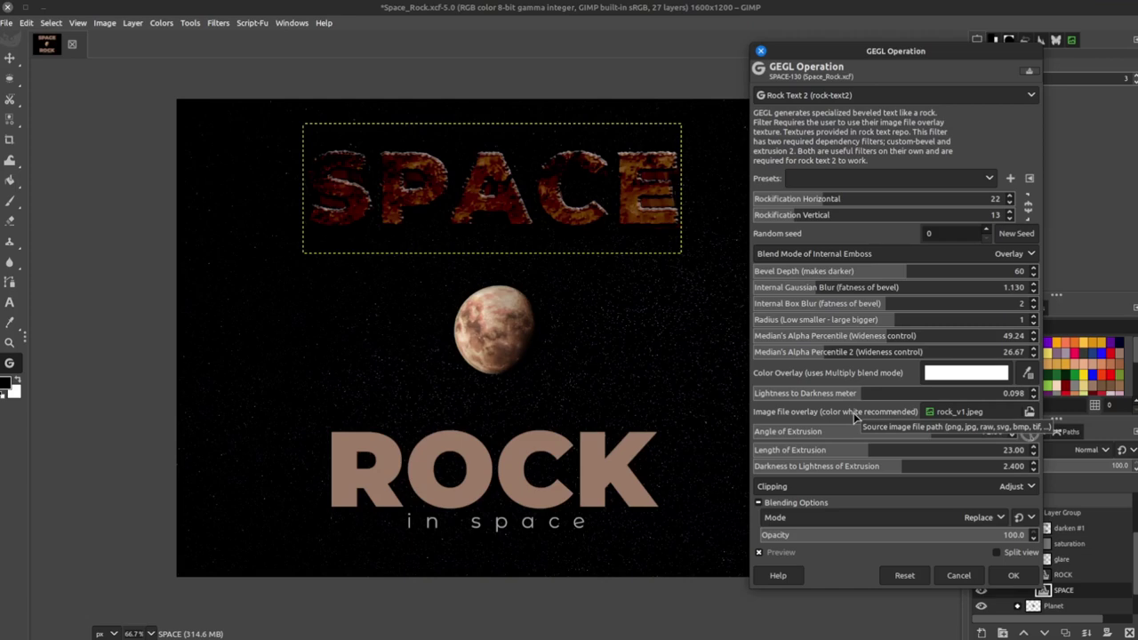
{"action": "left_click", "coordinate": [845, 397]}
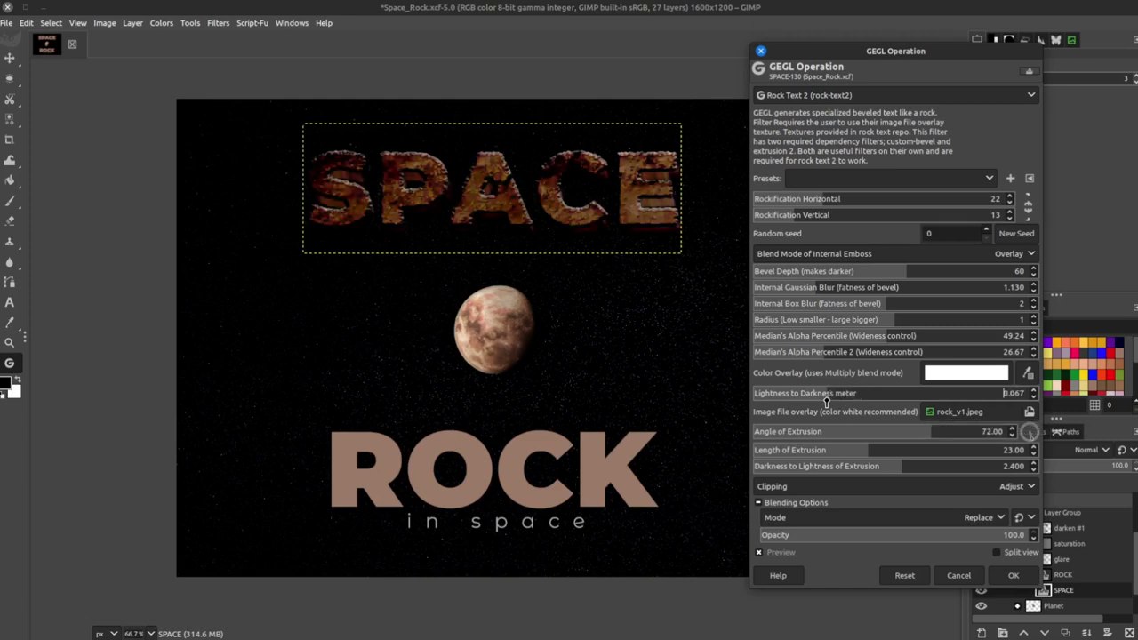
{"action": "left_click_drag", "start_coordinate": [826, 402], "coordinate": [770, 402]}
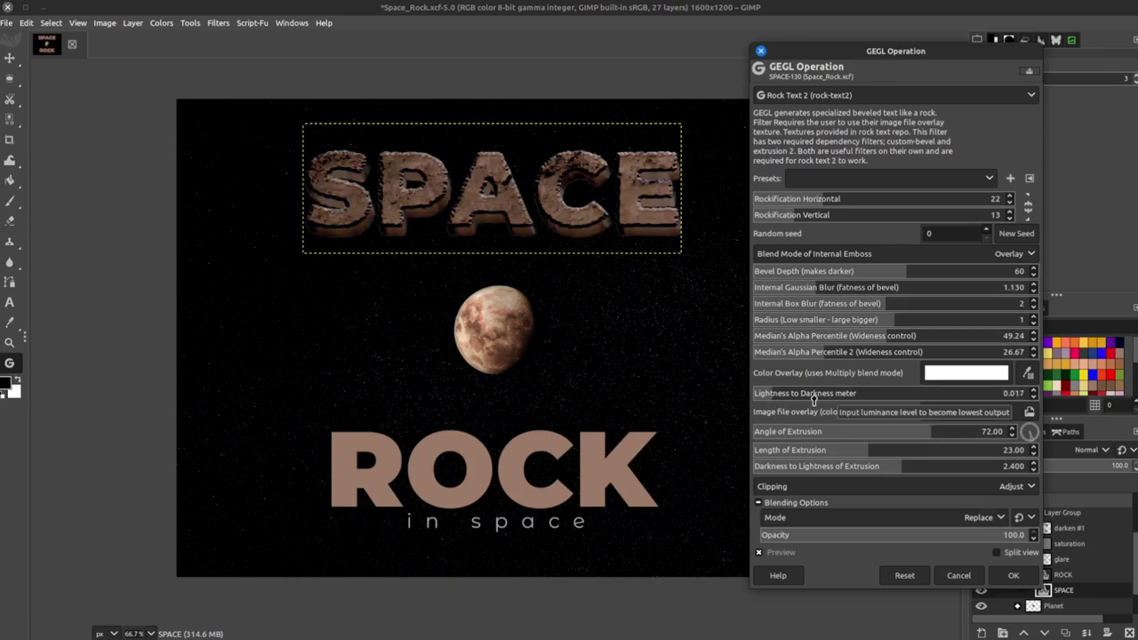
{"action": "left_click", "coordinate": [778, 394]}
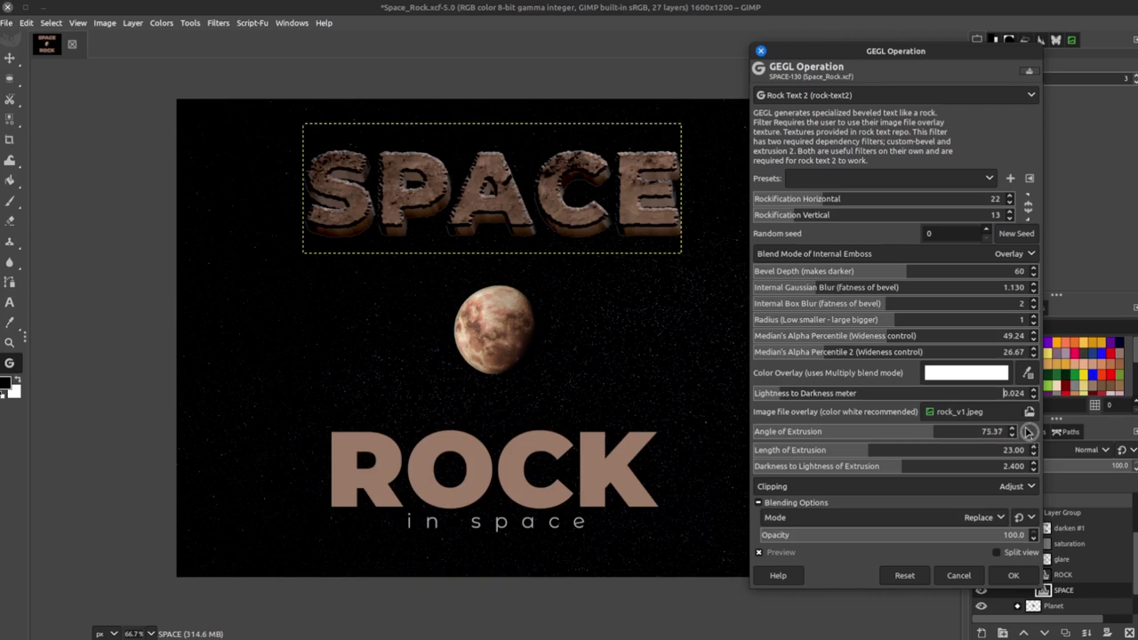
Point the SPACE text's extrusion angle at 90 degrees.
{"action": "left_click_drag", "start_coordinate": [1024, 437], "coordinate": [1028, 431]}
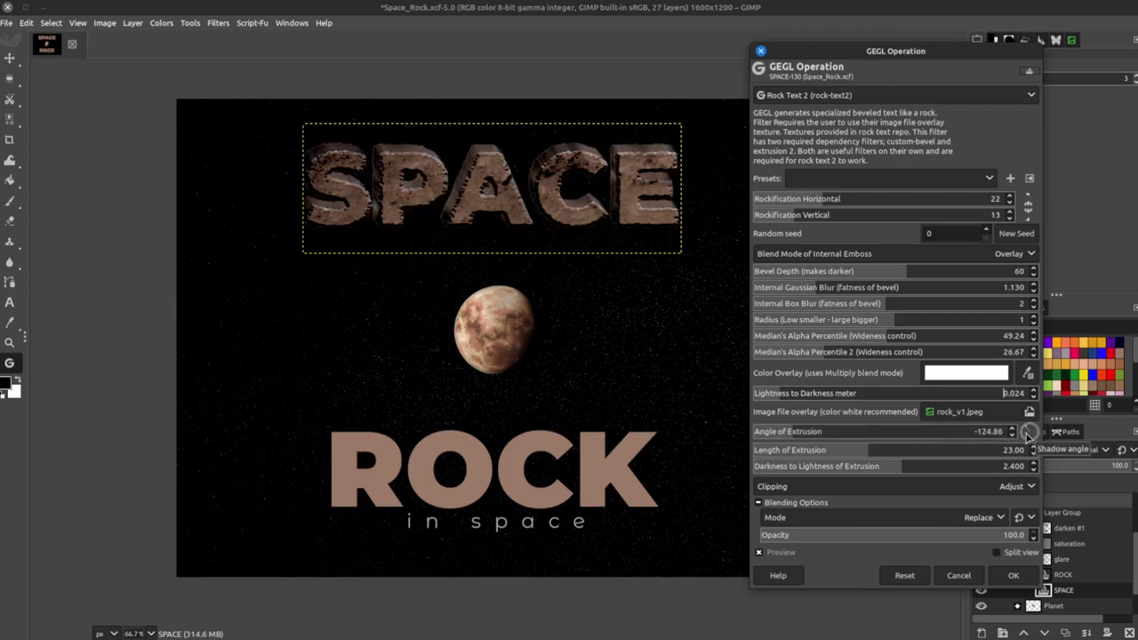
{"action": "left_click_drag", "start_coordinate": [1030, 433], "coordinate": [1032, 440]}
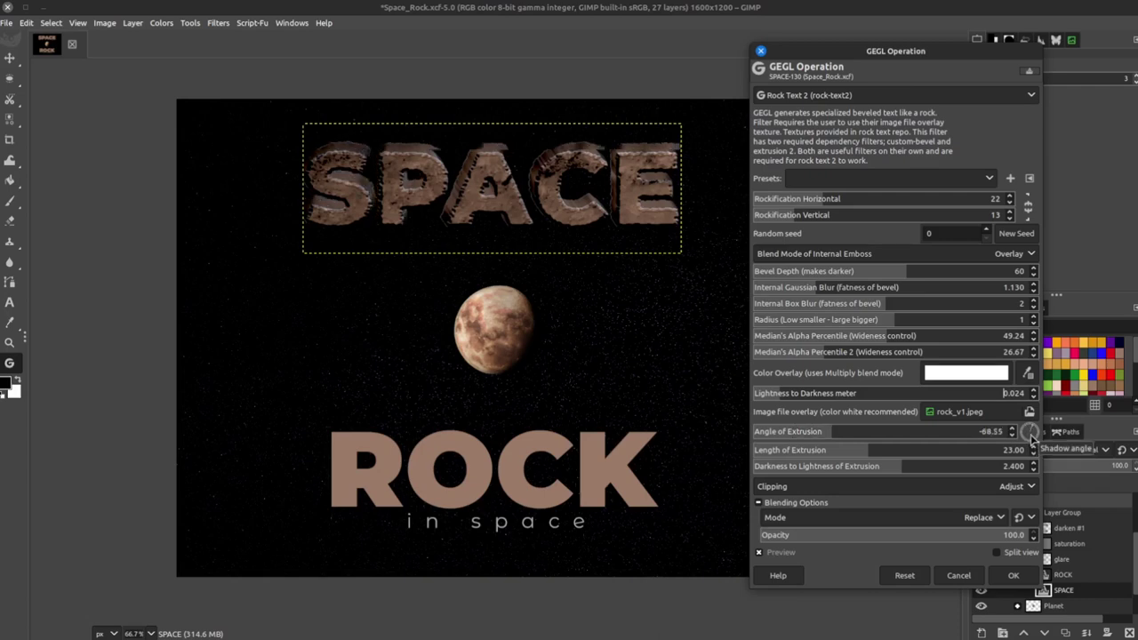
{"action": "left_click_drag", "start_coordinate": [1033, 431], "coordinate": [1029, 443]}
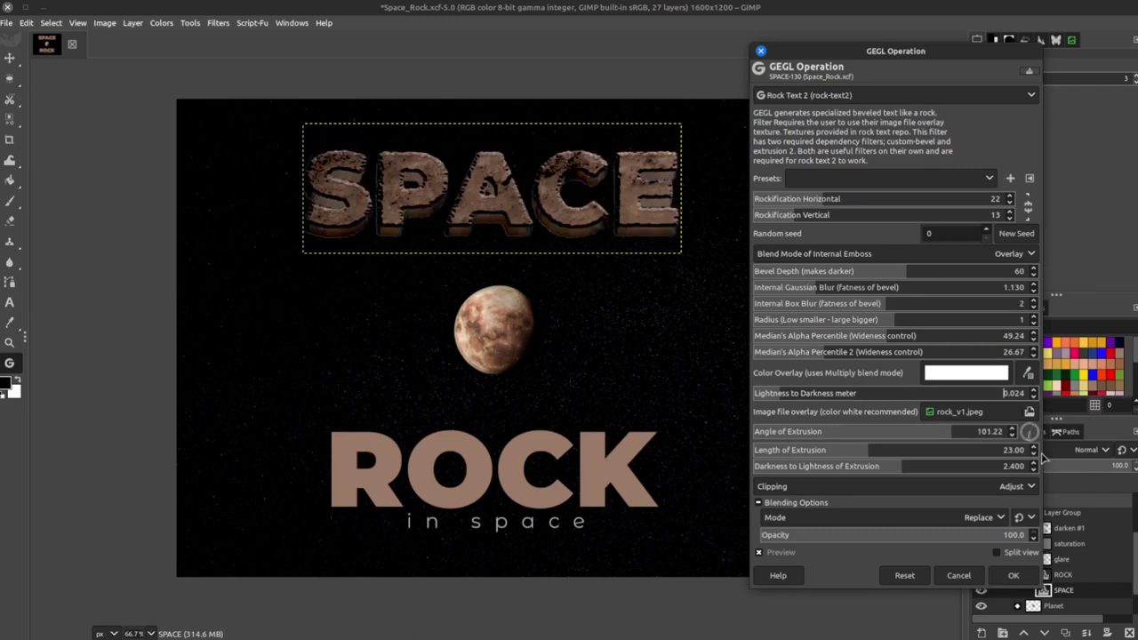
{"action": "left_click", "coordinate": [1030, 433]}
Set extrusion length to 21.52 and darkness-to-lightness of extrusion to 2.217.
{"action": "left_click", "coordinate": [931, 451]}
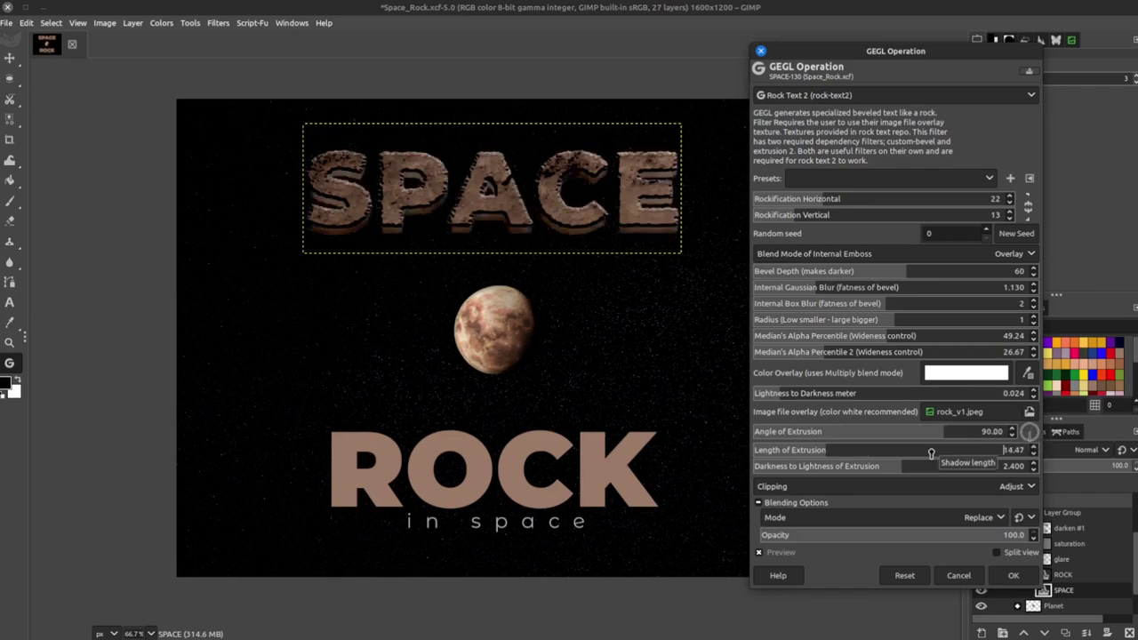
{"action": "left_click", "coordinate": [931, 452]}
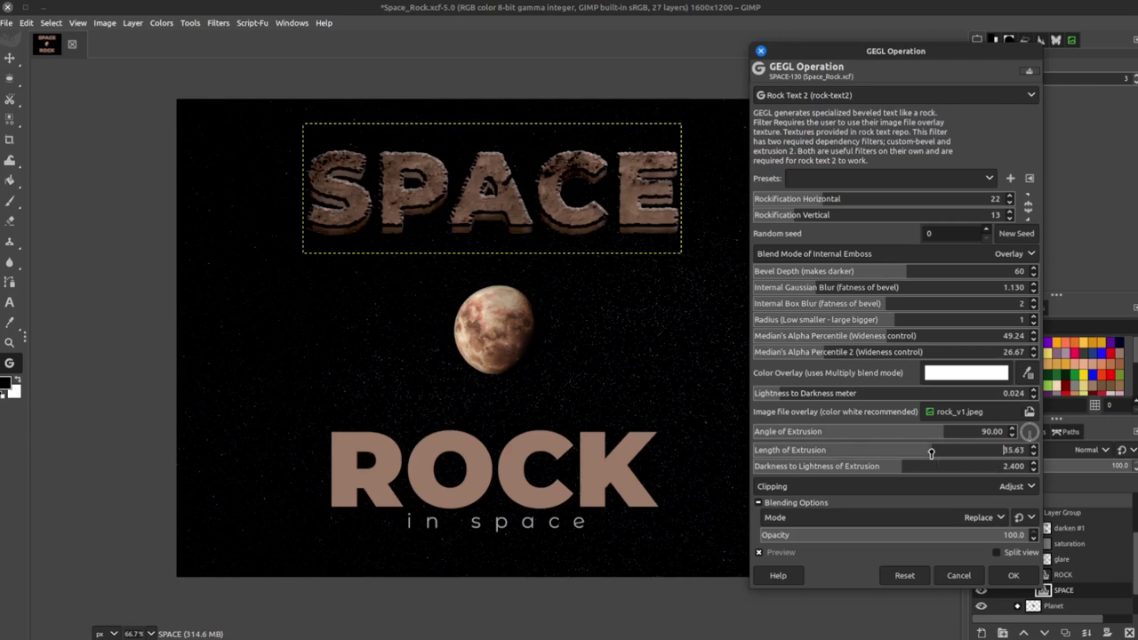
{"action": "left_click", "coordinate": [860, 453]}
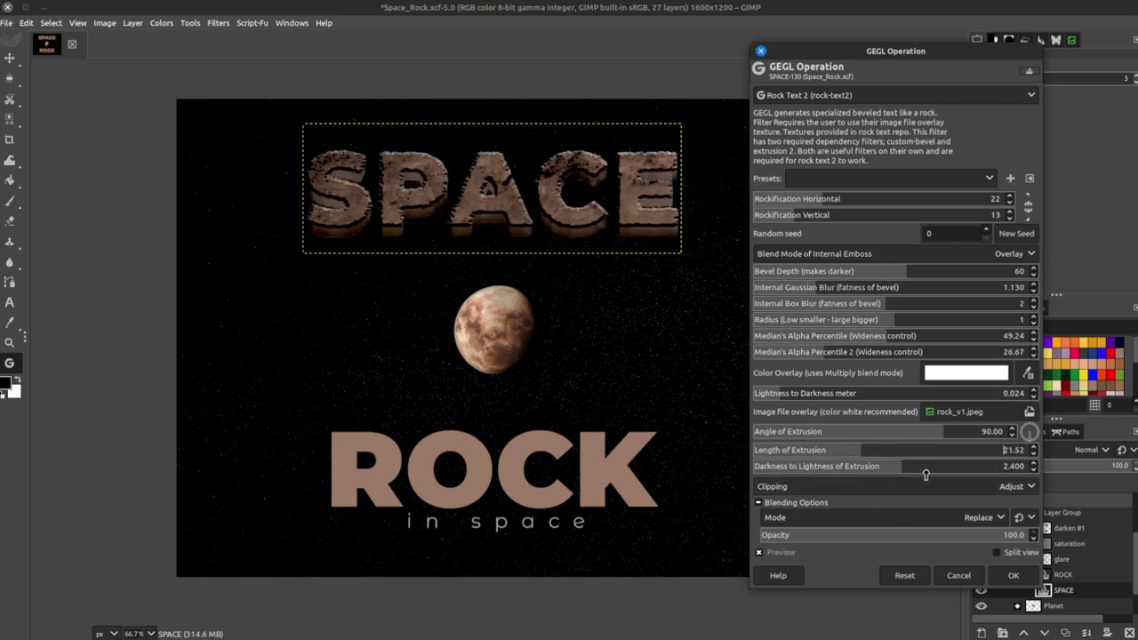
{"action": "left_click", "coordinate": [811, 467]}
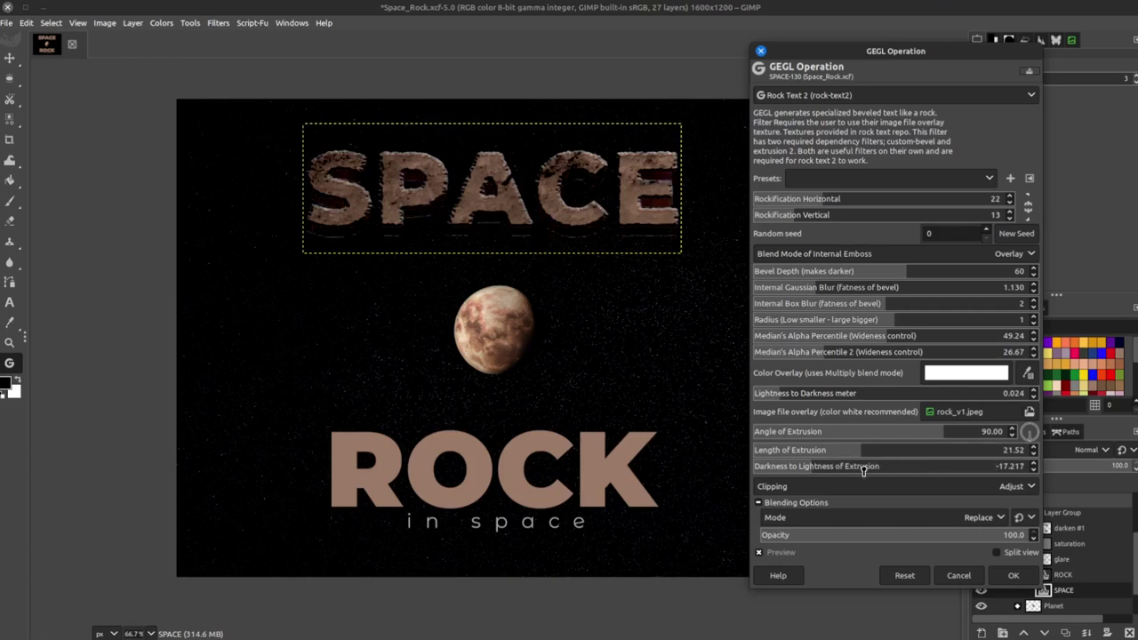
{"action": "mouse_move", "coordinate": [862, 470]}
{"action": "left_mouse_down"}
{"action": "mouse_move", "coordinate": [953, 471]}
{"action": "mouse_move", "coordinate": [881, 471]}
{"action": "left_mouse_up"}
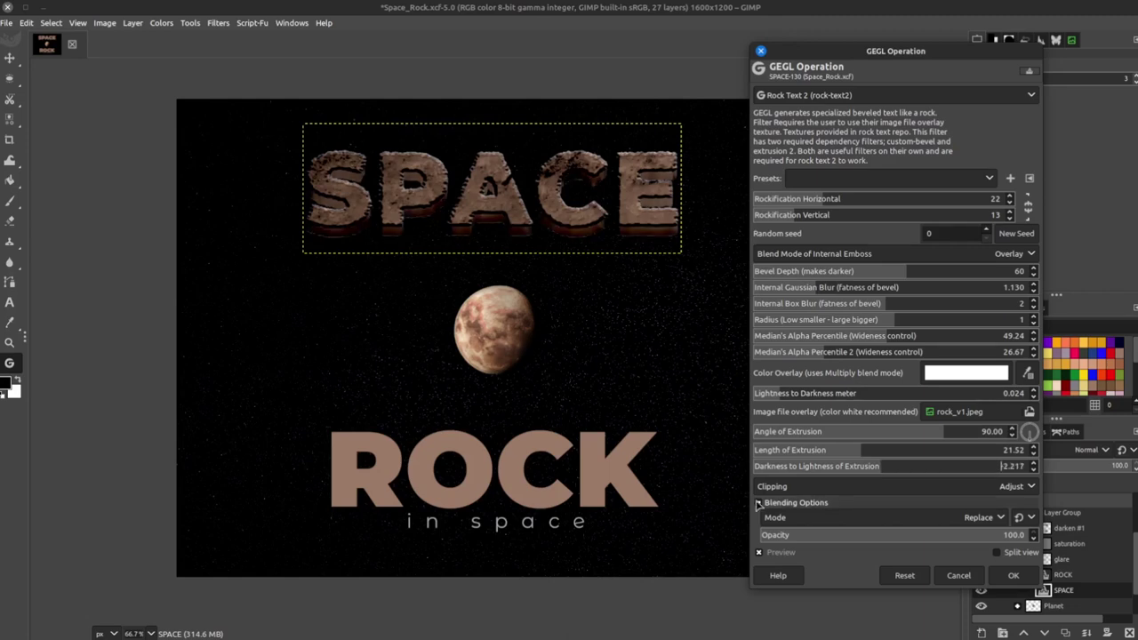
Apply the rock effect to SPACE, then choose Rock Text 2 for the ROCK layer.
{"action": "left_click", "coordinate": [1013, 576]}
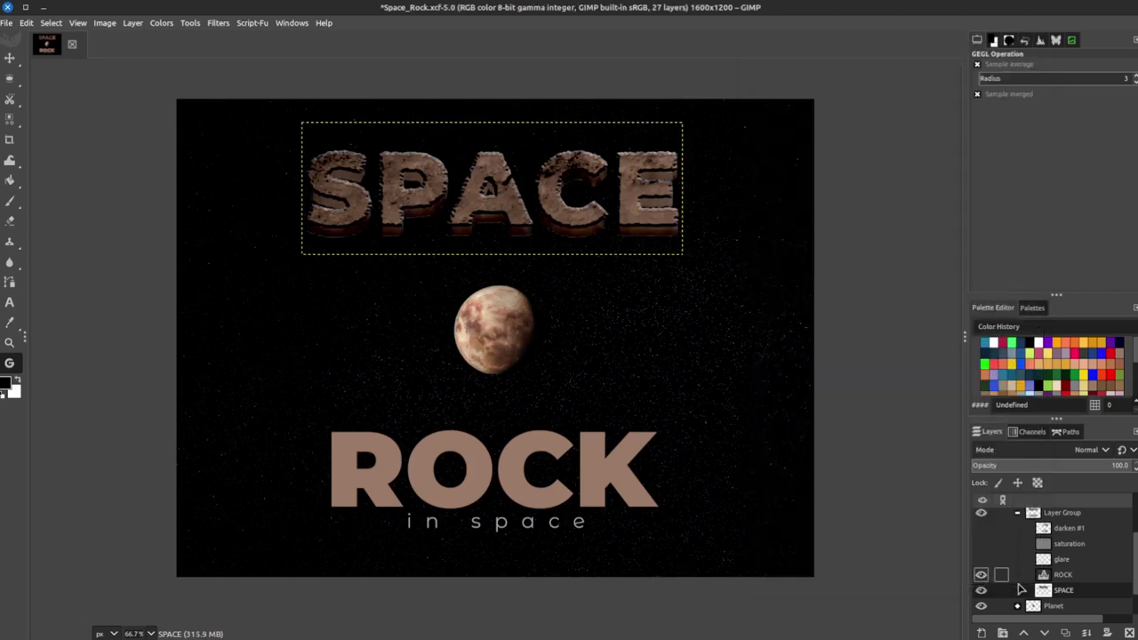
{"action": "left_click", "coordinate": [1081, 576]}
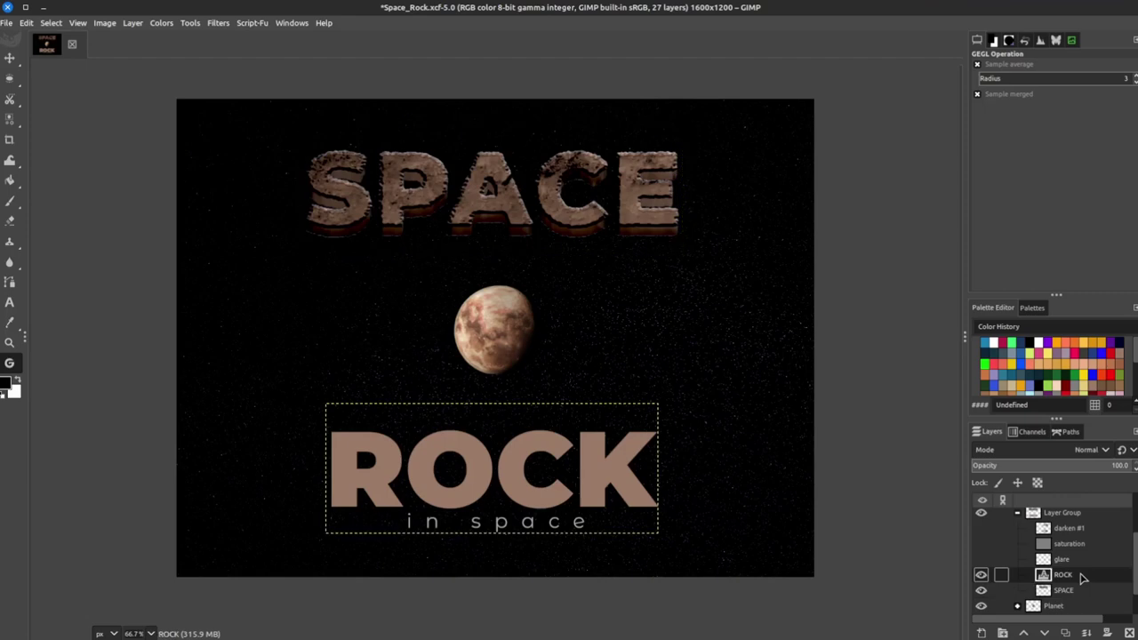
{"action": "left_click", "coordinate": [528, 363]}
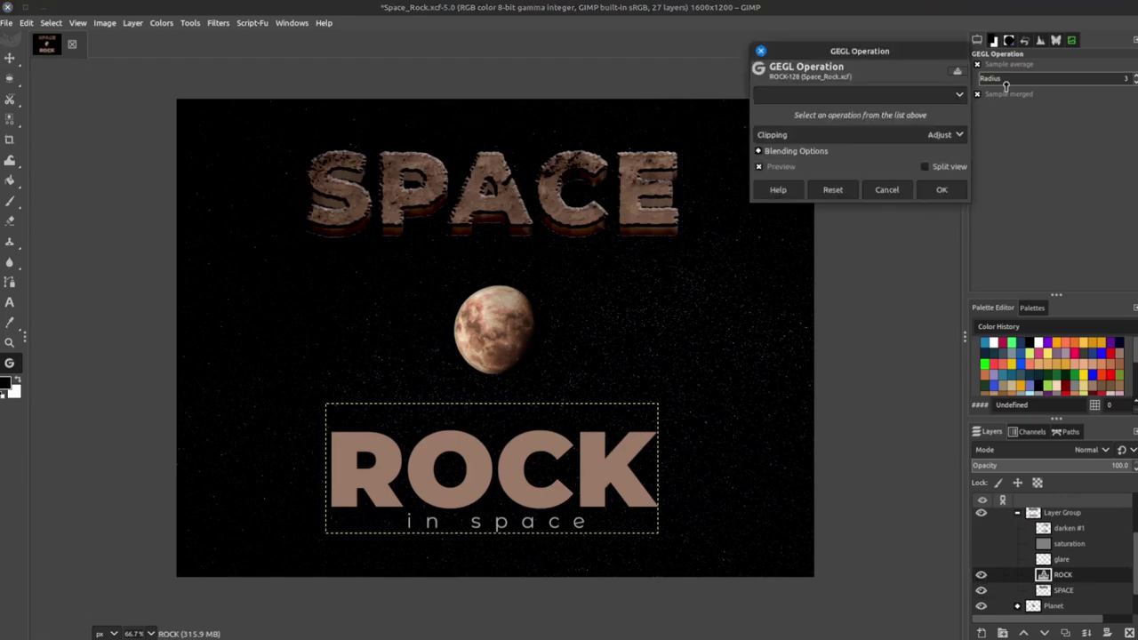
{"action": "left_click", "coordinate": [959, 95]}
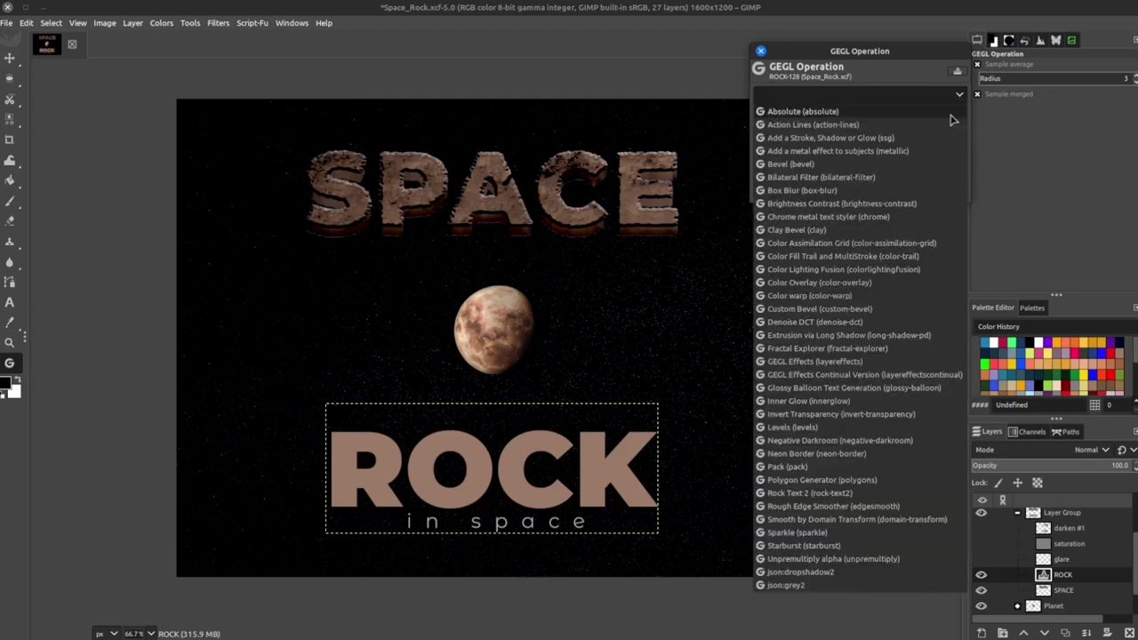
{"action": "left_click", "coordinate": [835, 504]}
Load the last-used Rock Text 2 preset, set extrusion angle to -90, and apply it.
{"action": "left_click", "coordinate": [952, 184]}
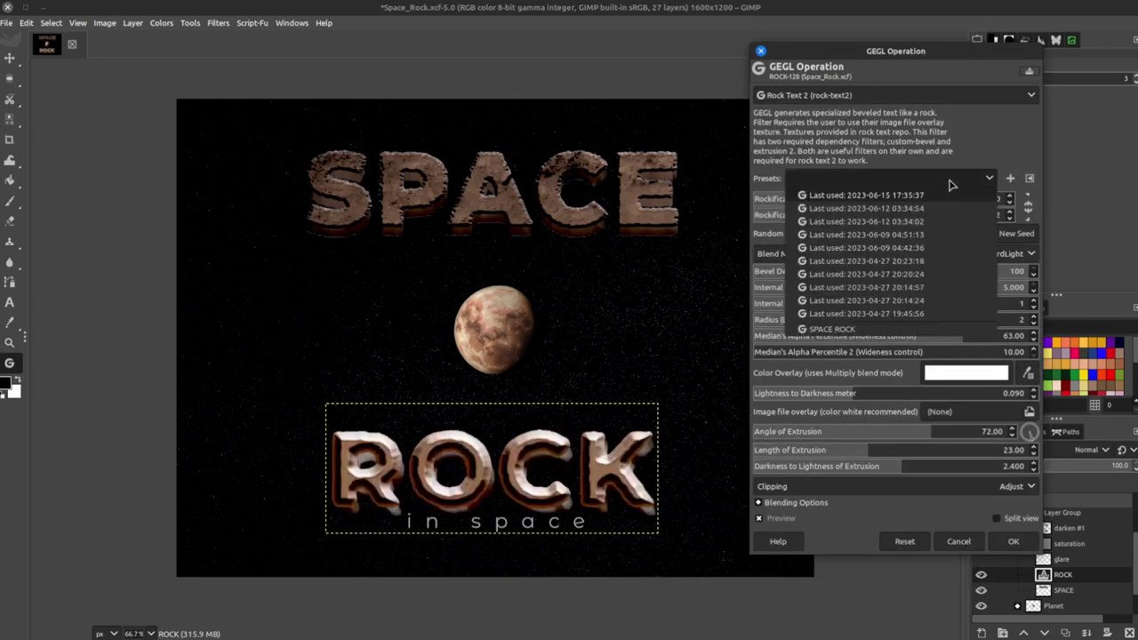
{"action": "left_click", "coordinate": [909, 196]}
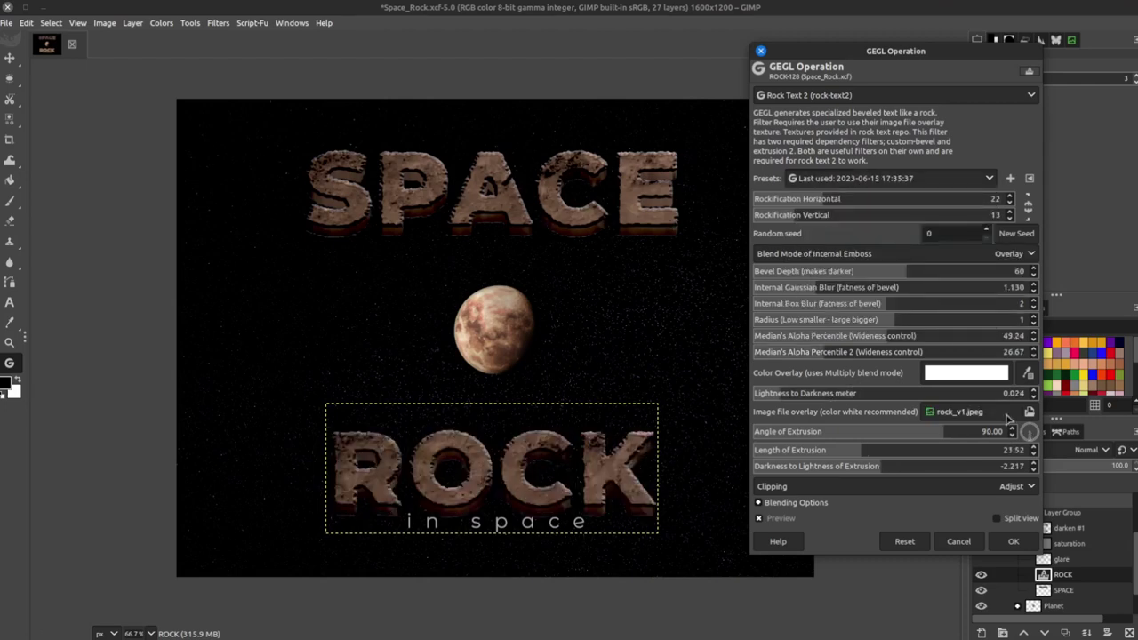
{"action": "left_click", "coordinate": [974, 438]}
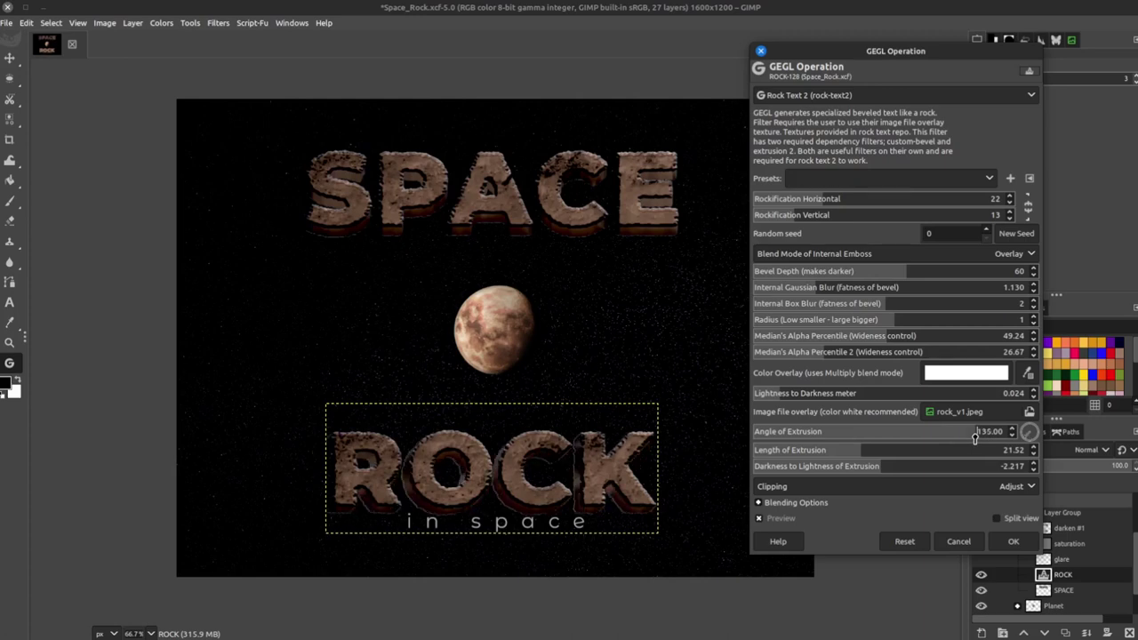
{"action": "type", "text": "-90"}
{"action": "key", "text": "Return"}
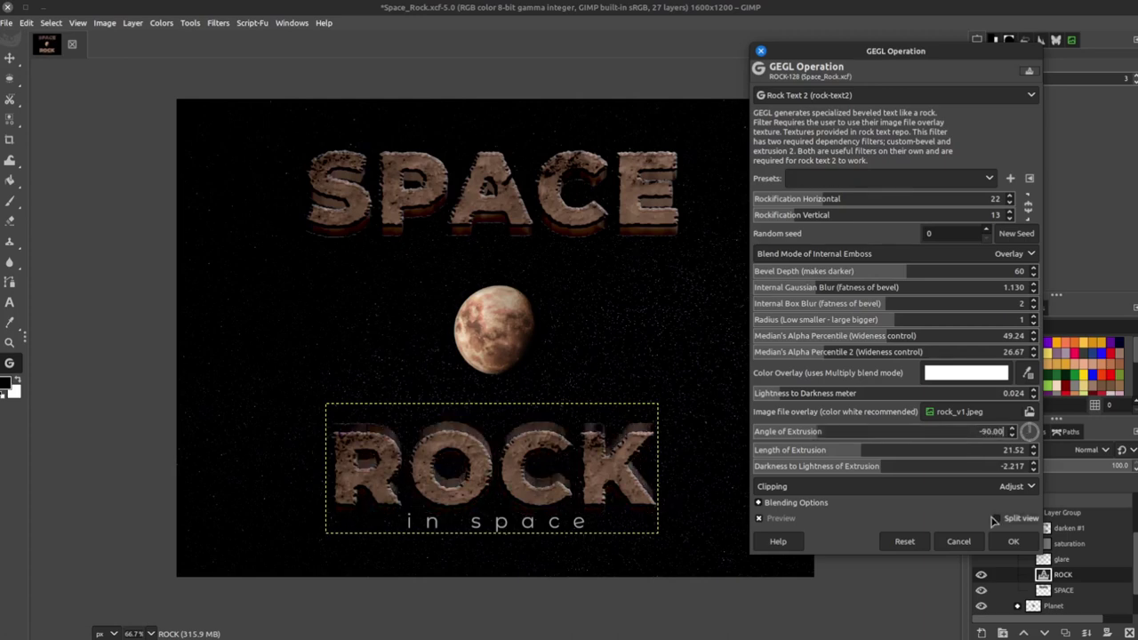
{"action": "left_click", "coordinate": [1013, 542]}
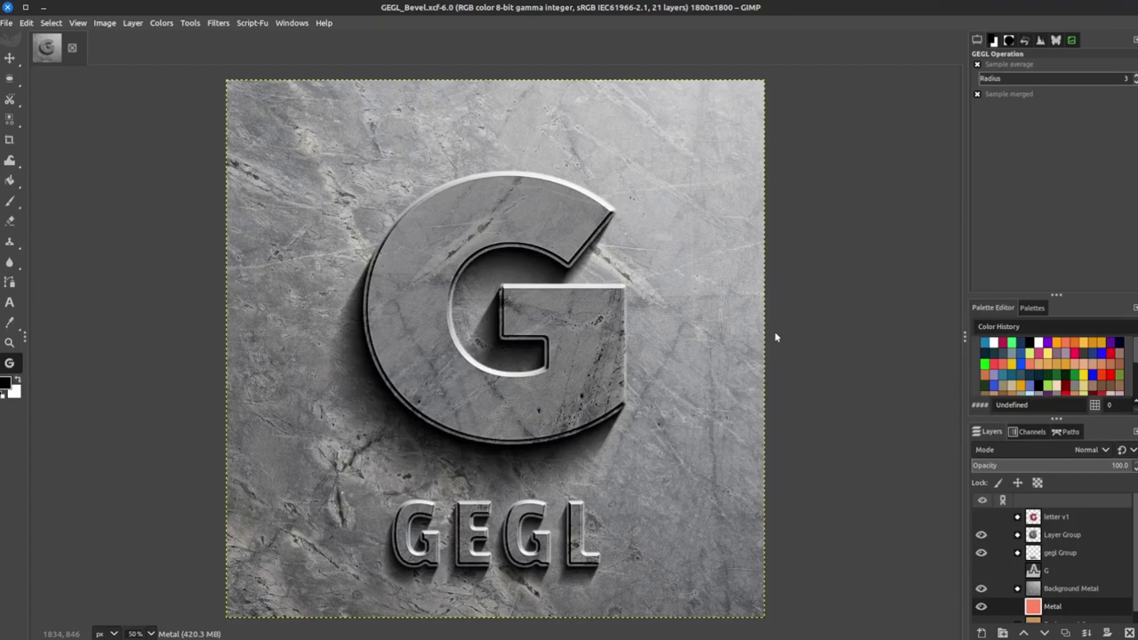
Expand the layer group and toggle G layer visibility, leaving black G #5 over Background Metal.
{"action": "left_click", "coordinate": [1017, 534]}
{"action": "left_click", "coordinate": [982, 569]}
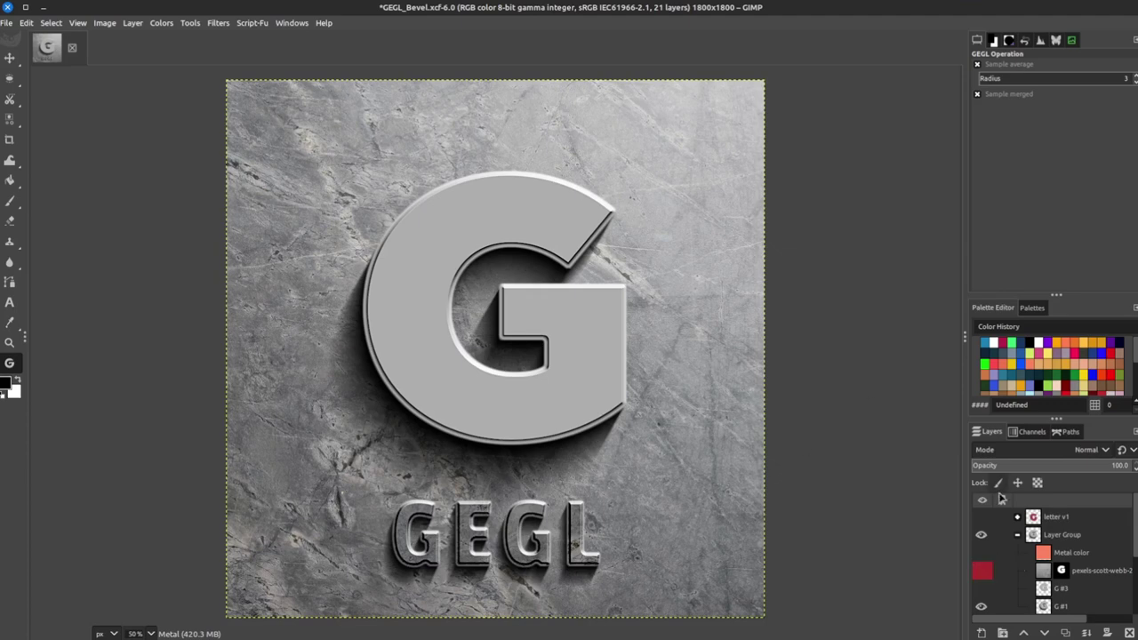
{"action": "scroll", "coordinate": [1023, 562], "scroll_direction": "down", "scroll_amount": 1}
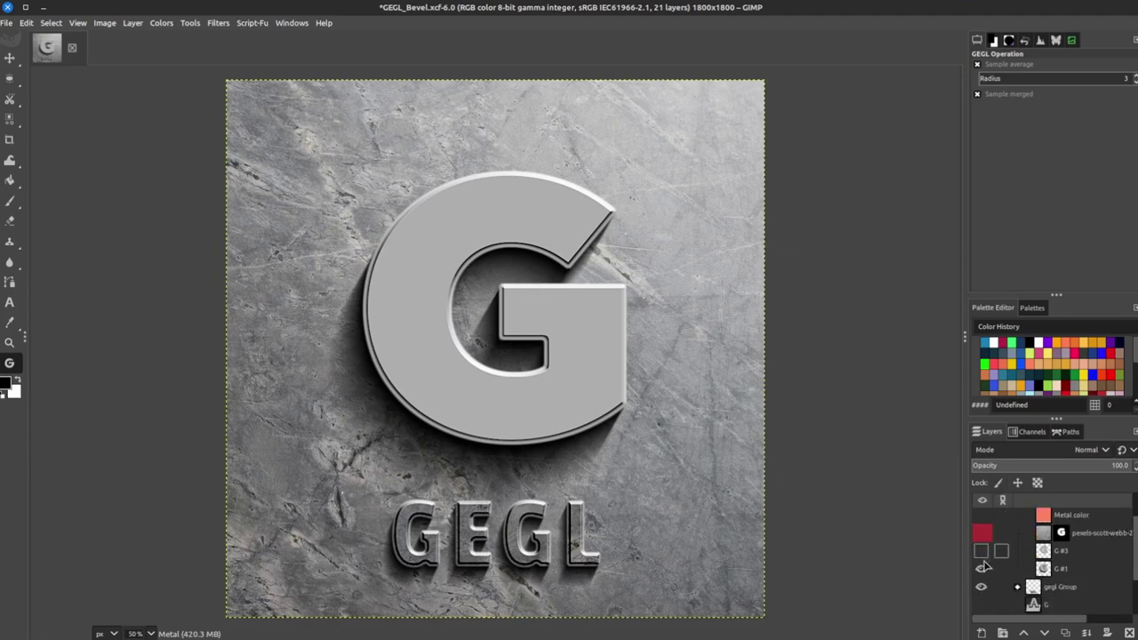
{"action": "left_click", "coordinate": [981, 570]}
{"action": "left_click", "coordinate": [981, 570]}
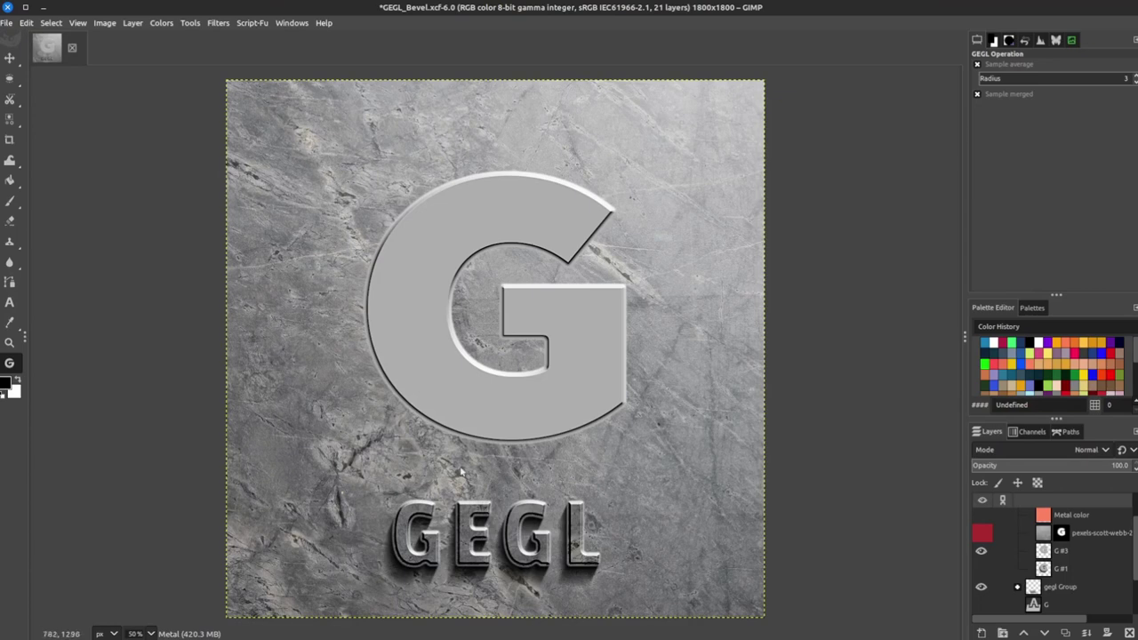
{"action": "left_click", "coordinate": [981, 569]}
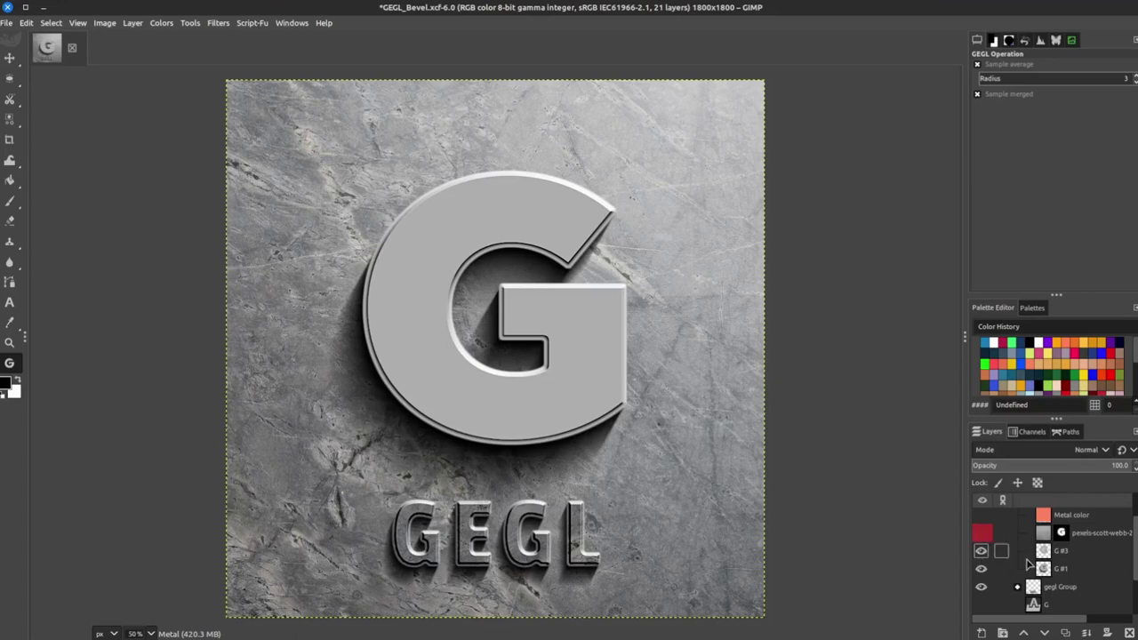
{"action": "scroll", "coordinate": [1036, 563], "scroll_direction": "up", "scroll_amount": 2}
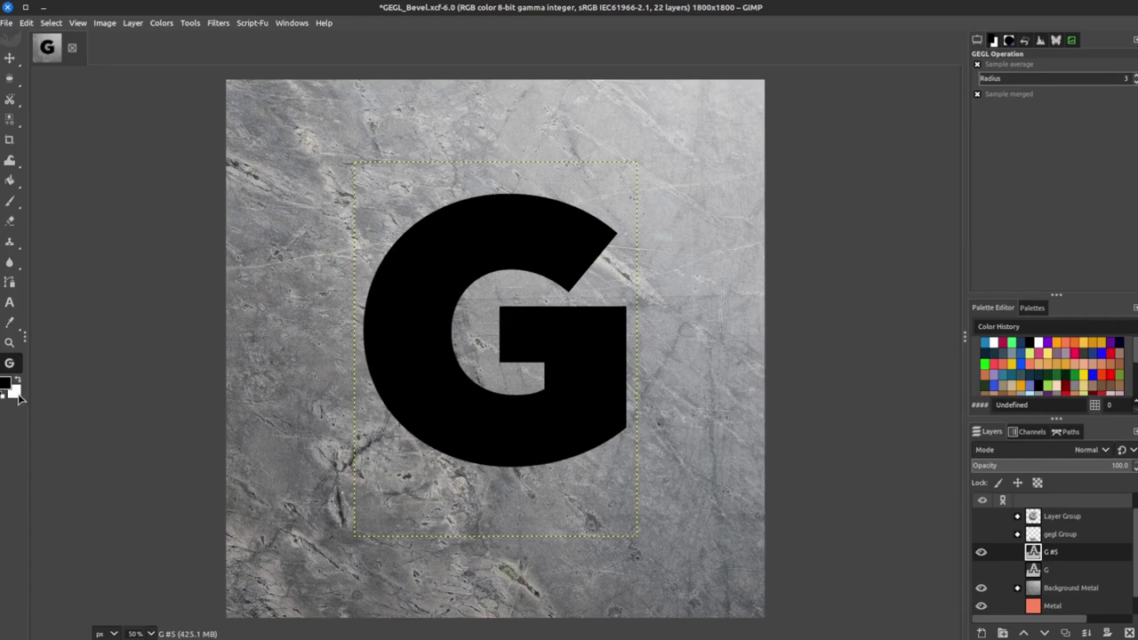
Fill G #5 with white and preview Custom Bevel using the G Bevel preset.
{"action": "left_click_drag", "start_coordinate": [13, 391], "coordinate": [445, 345]}
{"action": "left_click", "coordinate": [445, 345]}
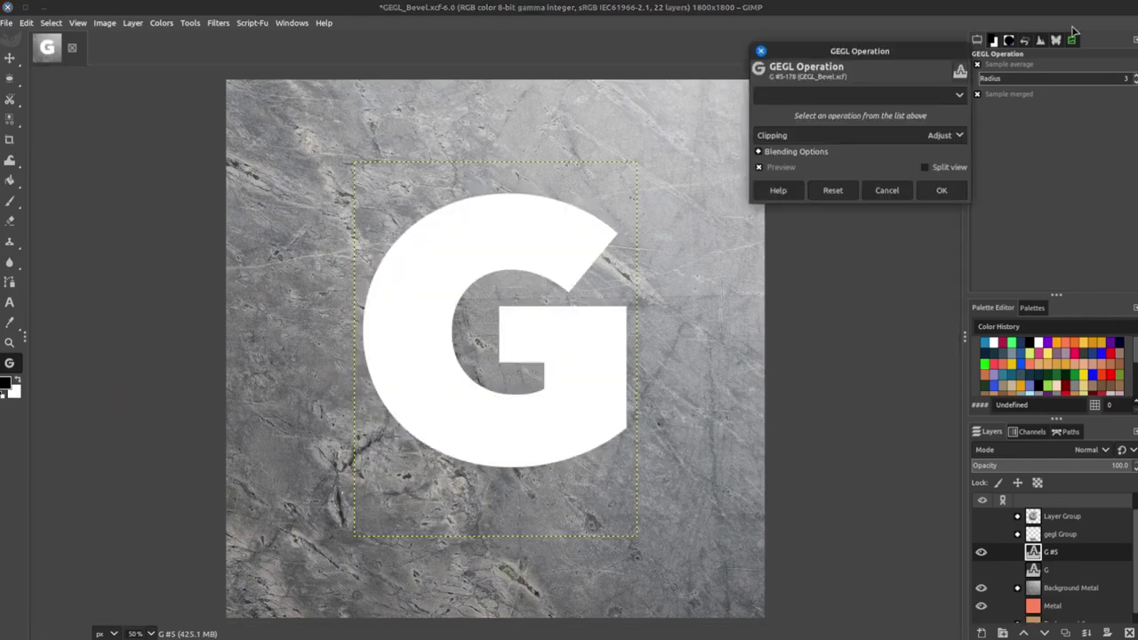
{"action": "left_click", "coordinate": [924, 98]}
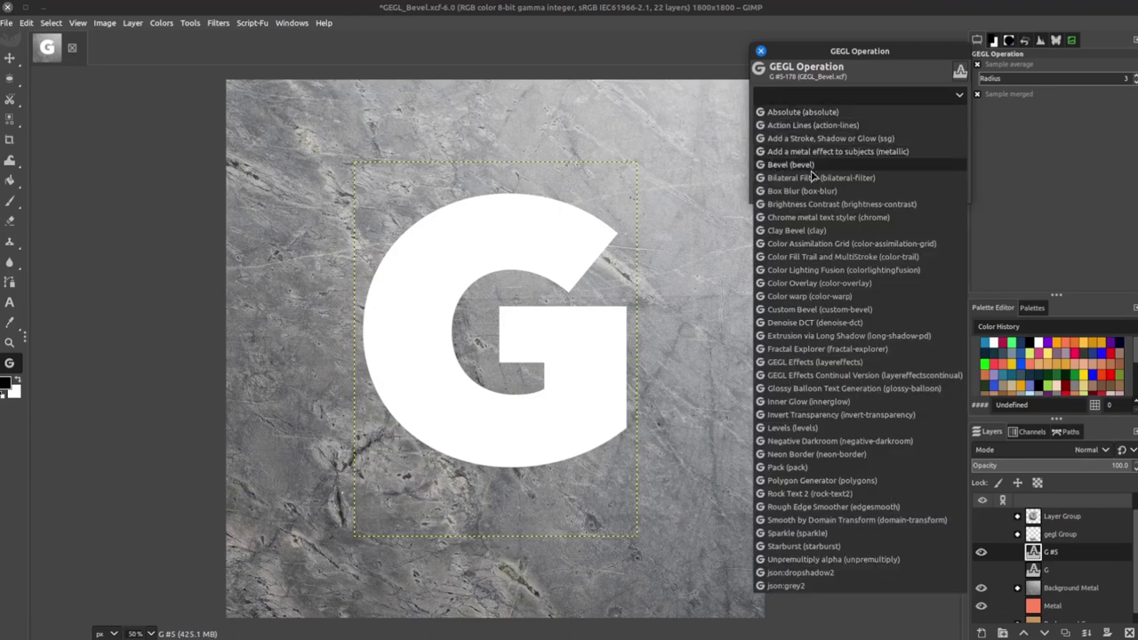
{"action": "left_click", "coordinate": [832, 311]}
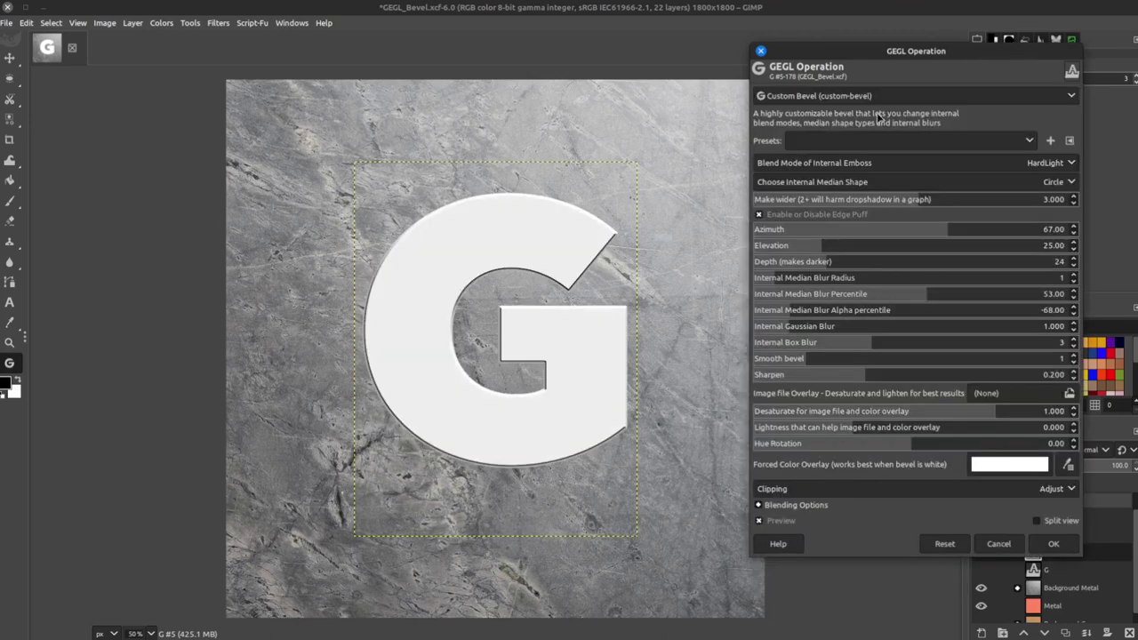
{"action": "left_click", "coordinate": [941, 142]}
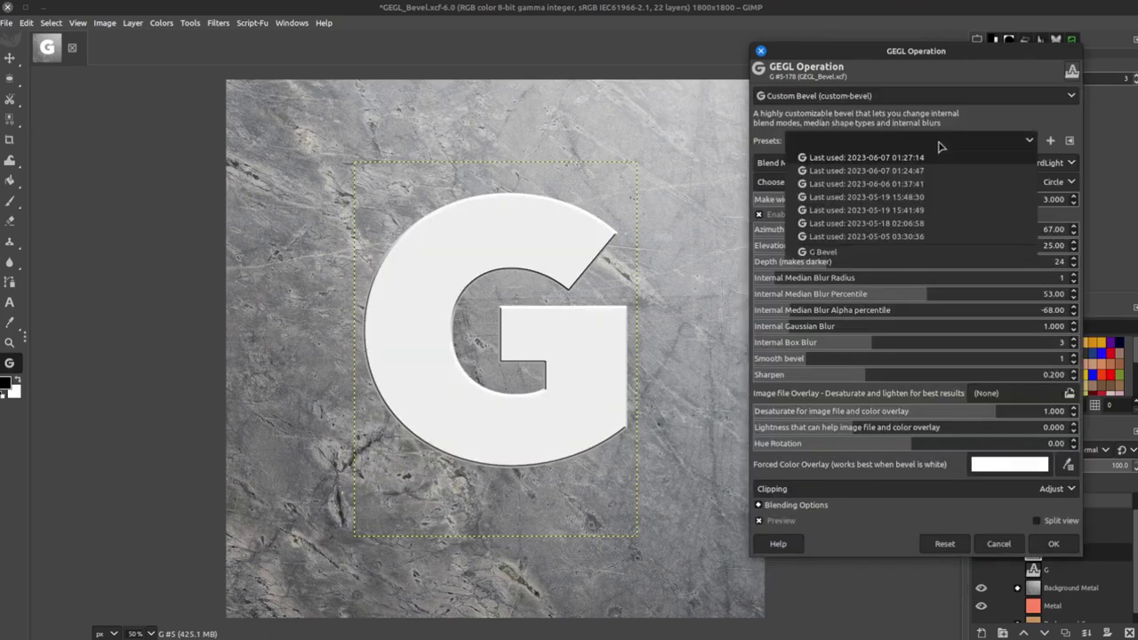
{"action": "left_click", "coordinate": [874, 256]}
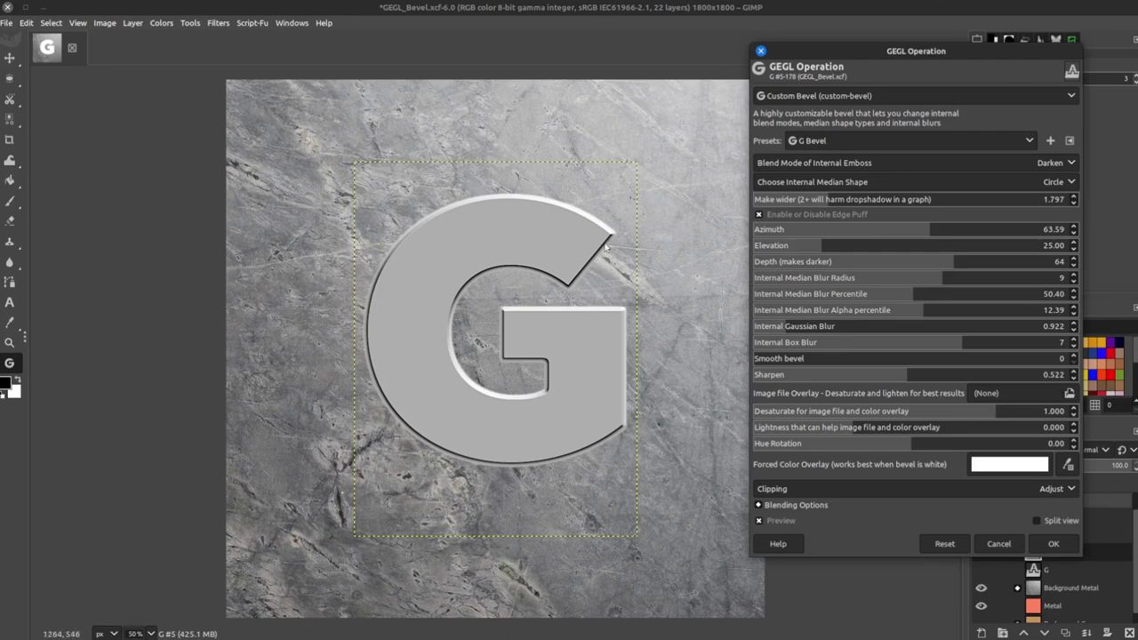
Set the Custom Bevel's internal Gaussian blur to about 2.
{"action": "scroll", "coordinate": [605, 247], "scroll_direction": "up", "scroll_amount": 3}
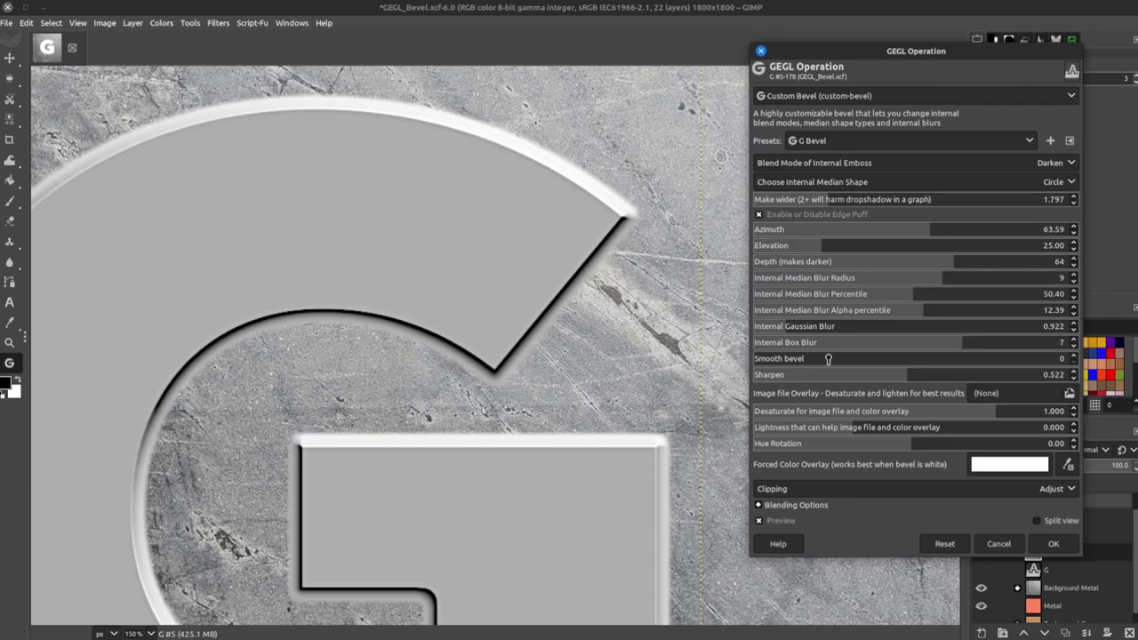
{"action": "left_click", "coordinate": [861, 326]}
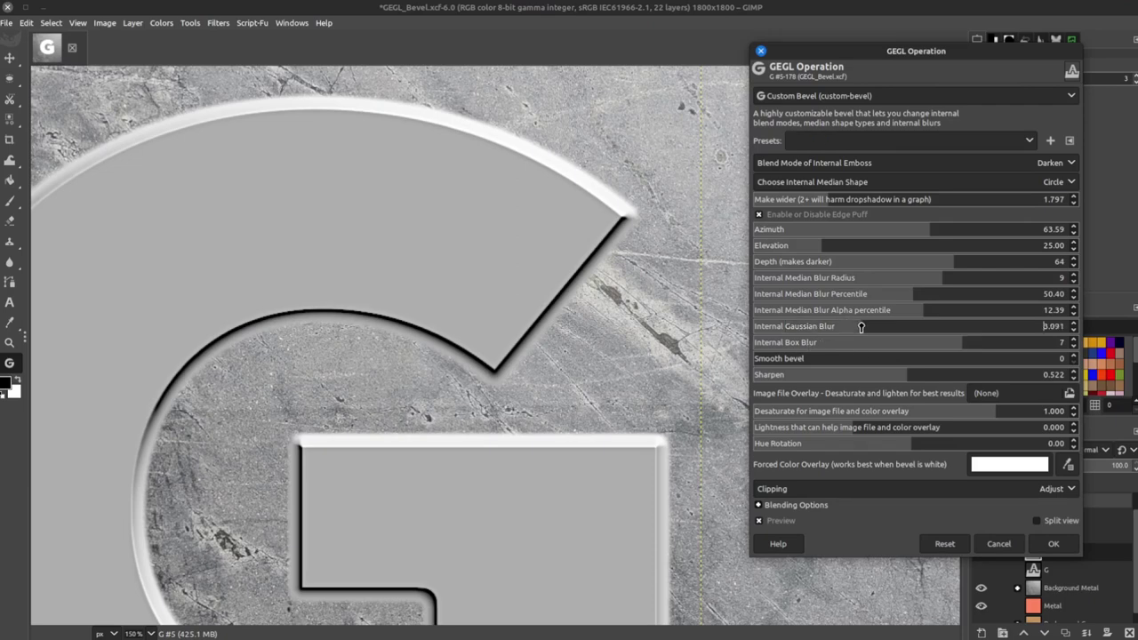
{"action": "left_click", "coordinate": [928, 329]}
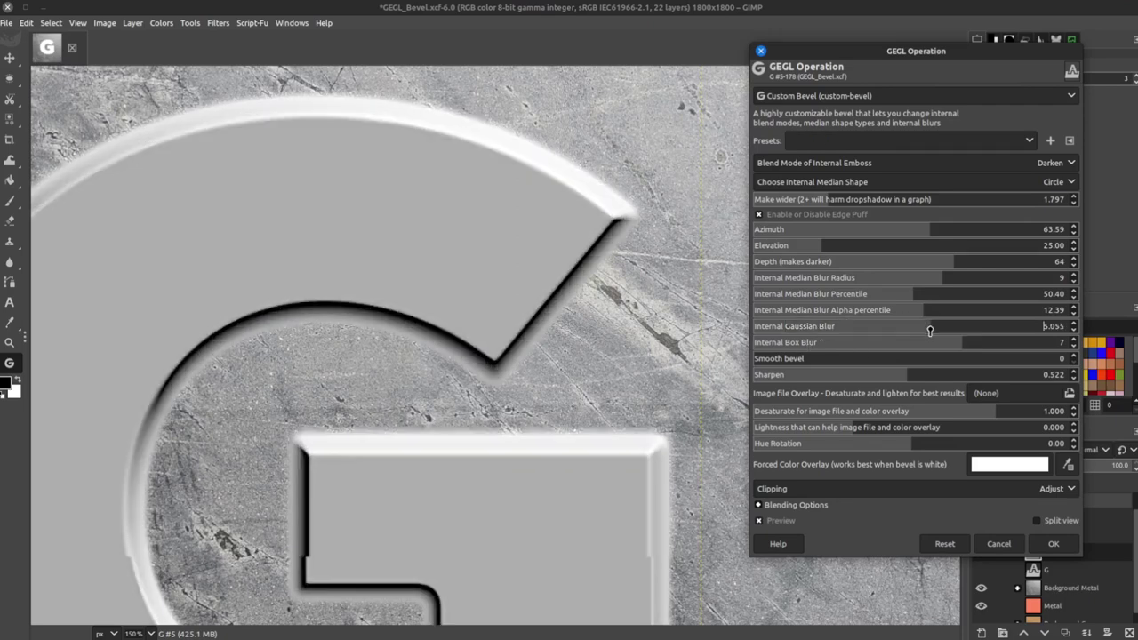
{"action": "left_click", "coordinate": [766, 327]}
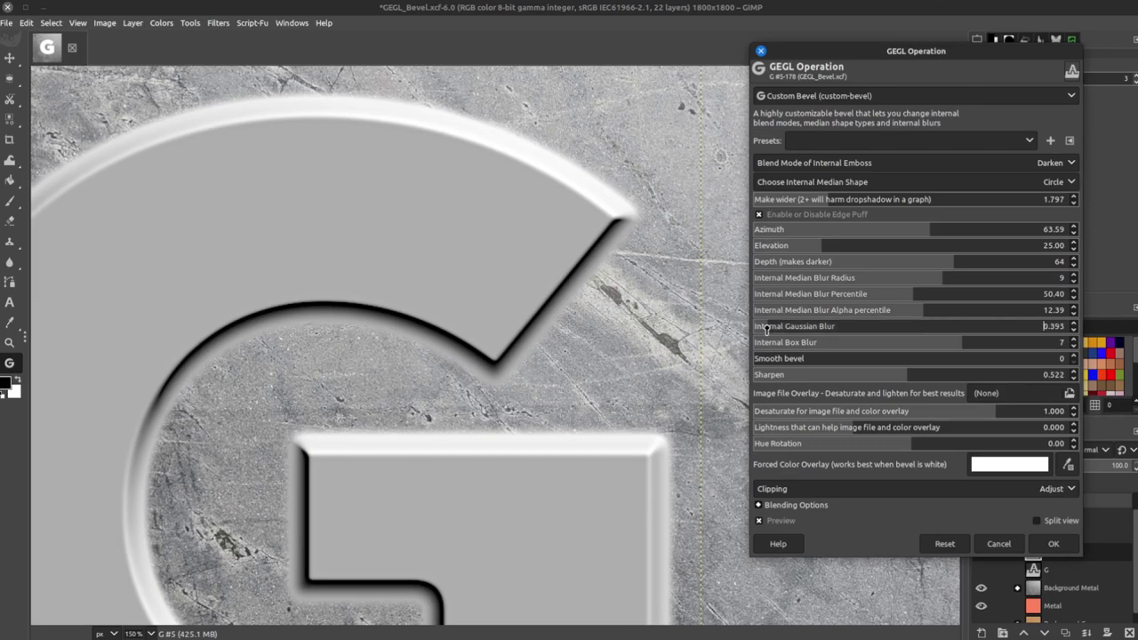
{"action": "left_click", "coordinate": [825, 331]}
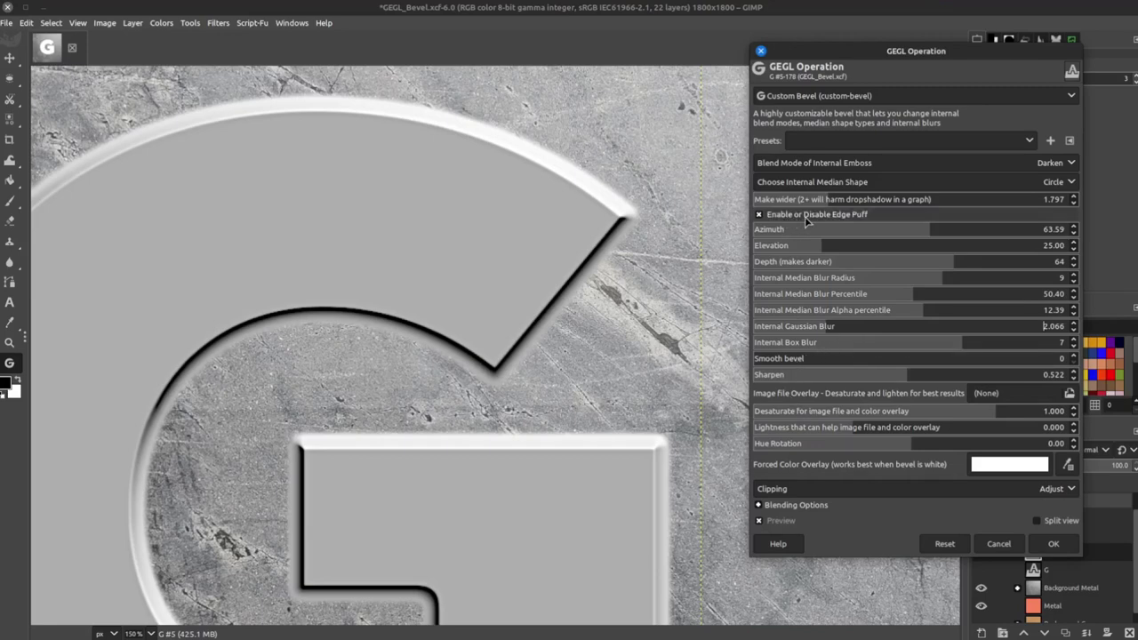
Toggle Edge Puff on and back off, then rotate the bevel's light azimuth.
{"action": "left_click", "coordinate": [760, 216]}
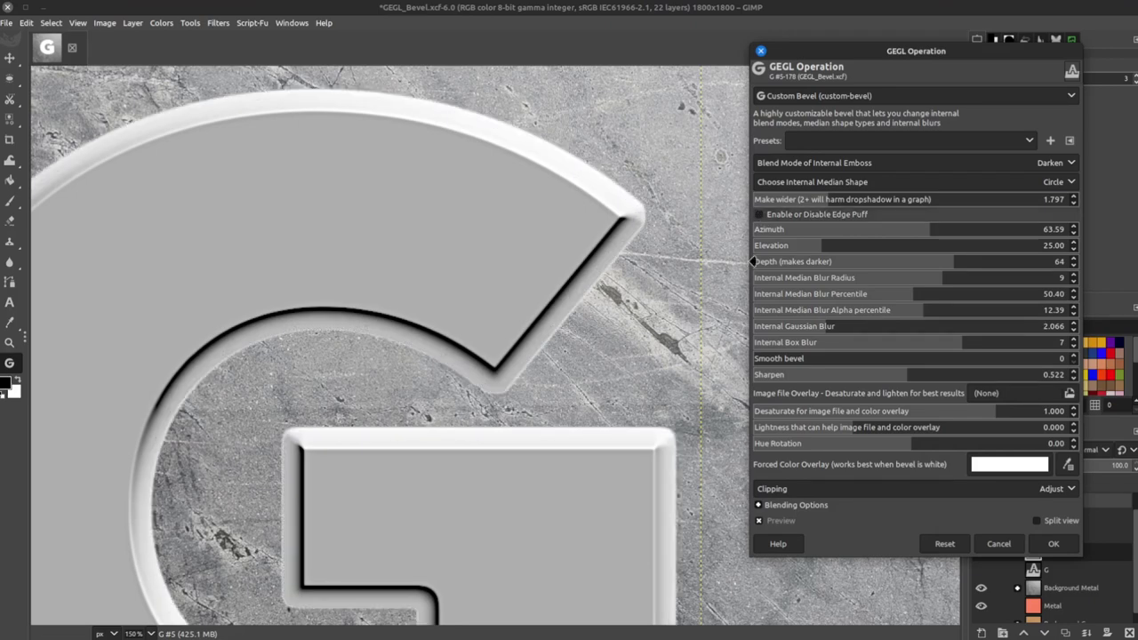
{"action": "left_click", "coordinate": [760, 216]}
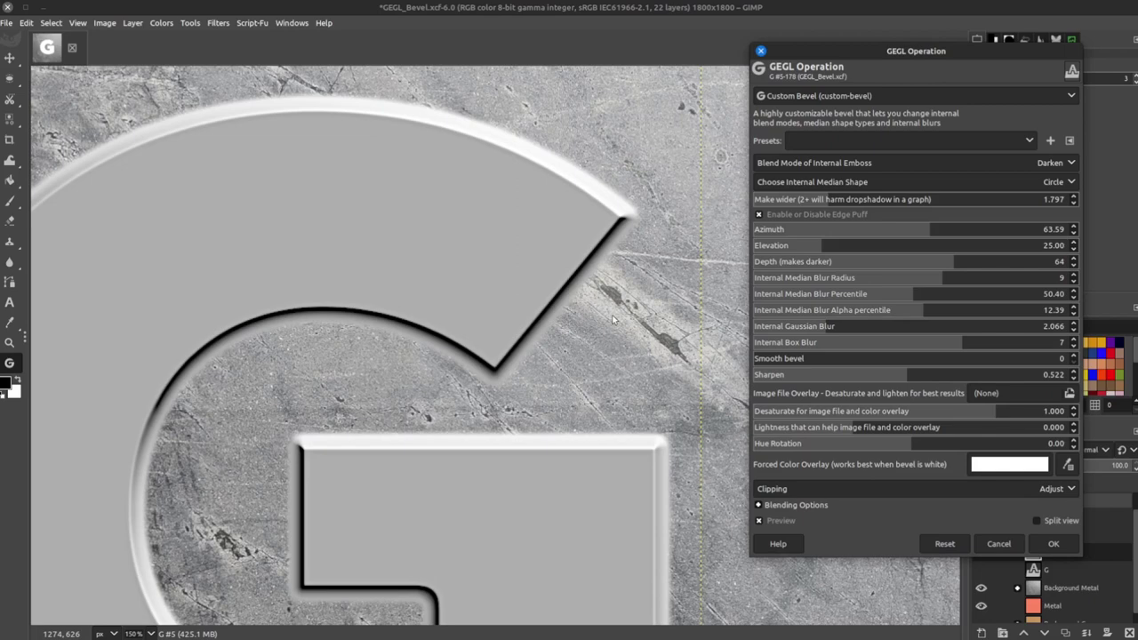
{"action": "left_click", "coordinate": [807, 231]}
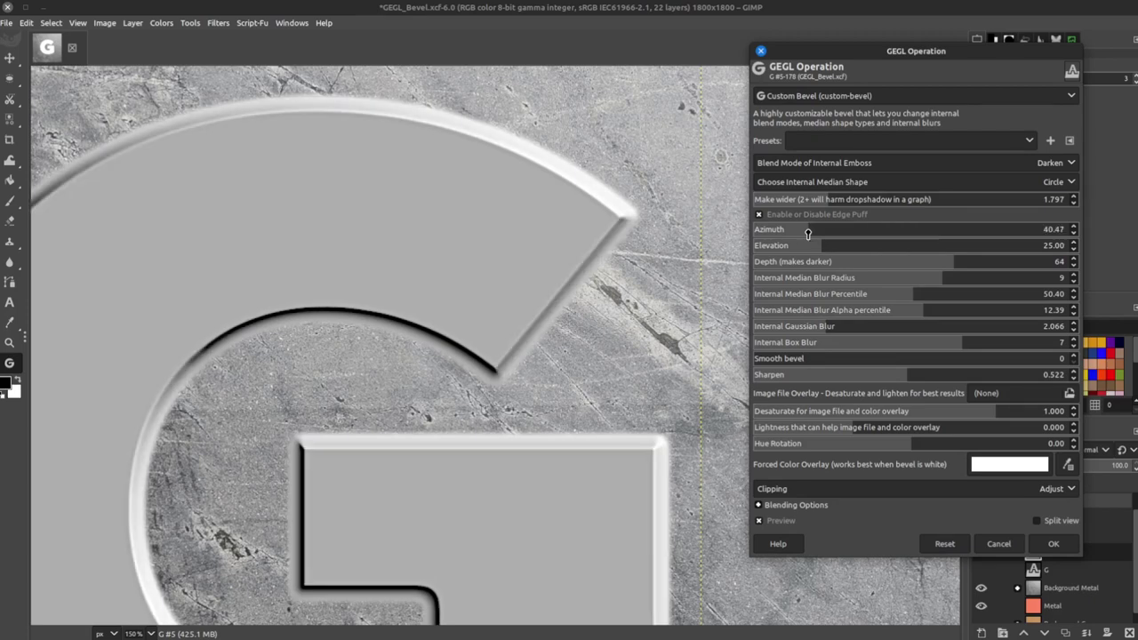
Set bevel azimuth to 46.74, elevation to 43.38, and depth to 42.
{"action": "scroll", "coordinate": [573, 305], "scroll_direction": "down", "scroll_amount": 1}
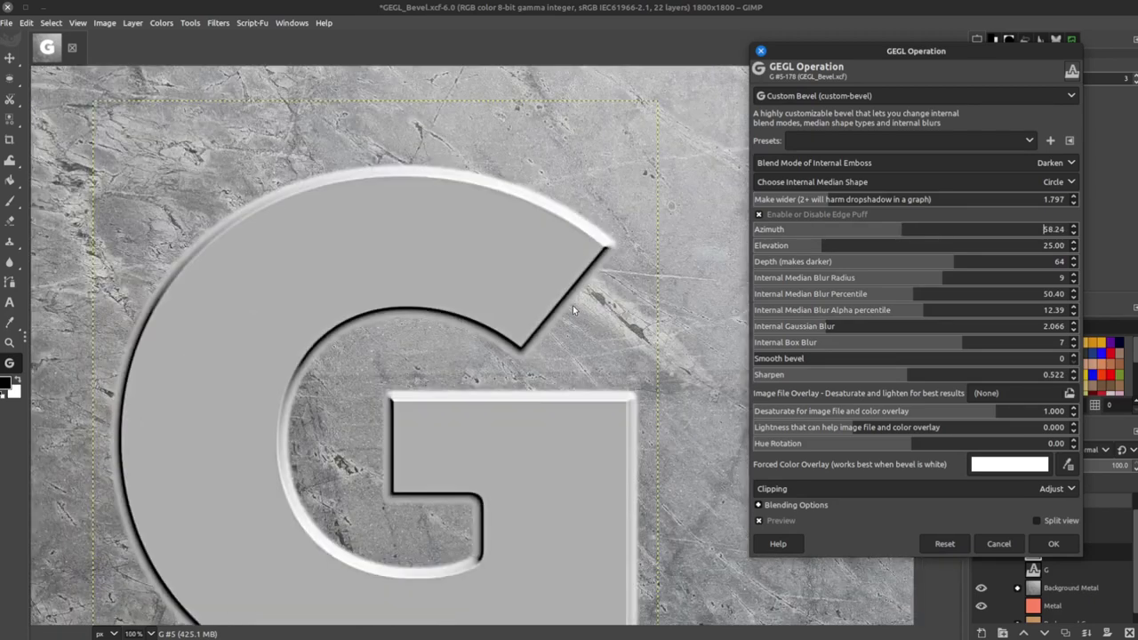
{"action": "scroll", "coordinate": [572, 305], "scroll_direction": "down", "scroll_amount": 1}
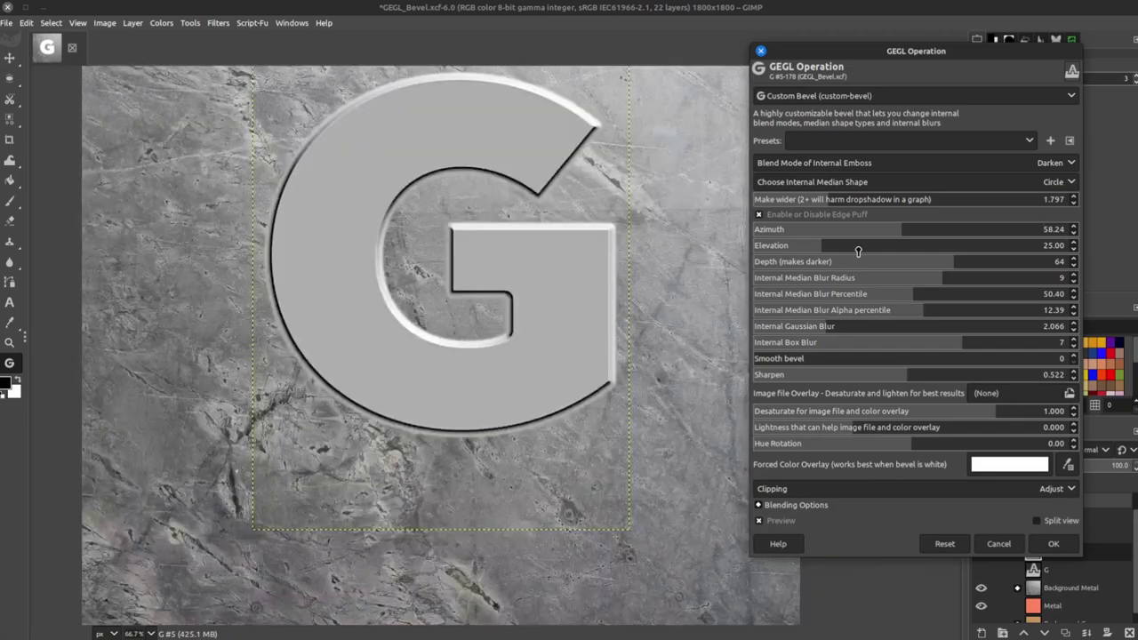
{"action": "left_click", "coordinate": [837, 231]}
{"action": "left_click_drag", "start_coordinate": [837, 231], "coordinate": [1026, 236]}
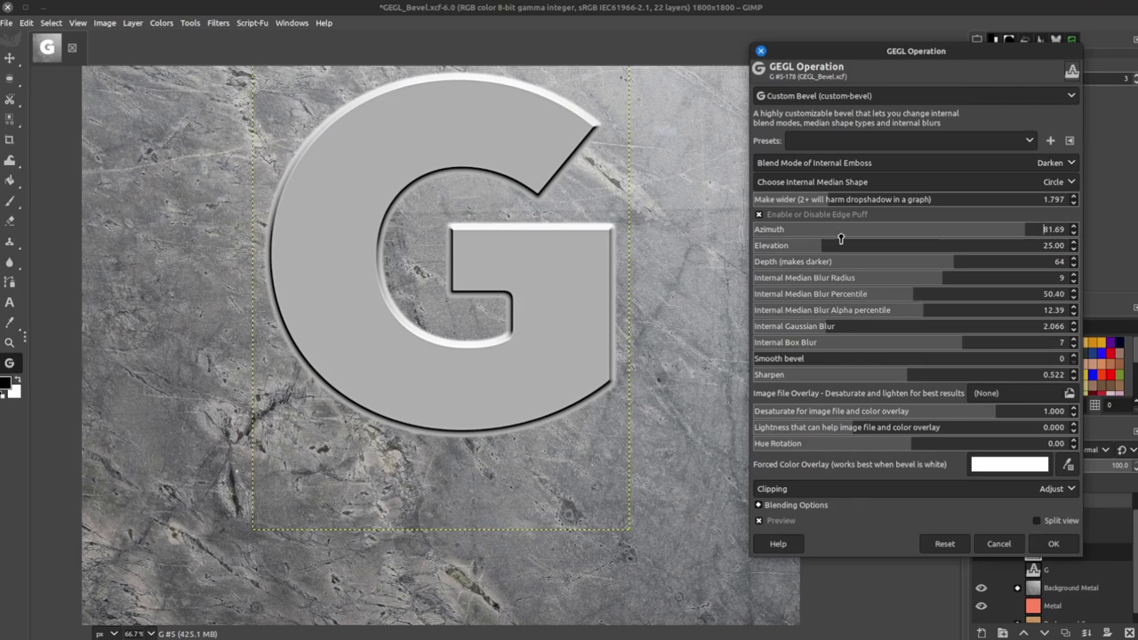
{"action": "left_click", "coordinate": [841, 236]}
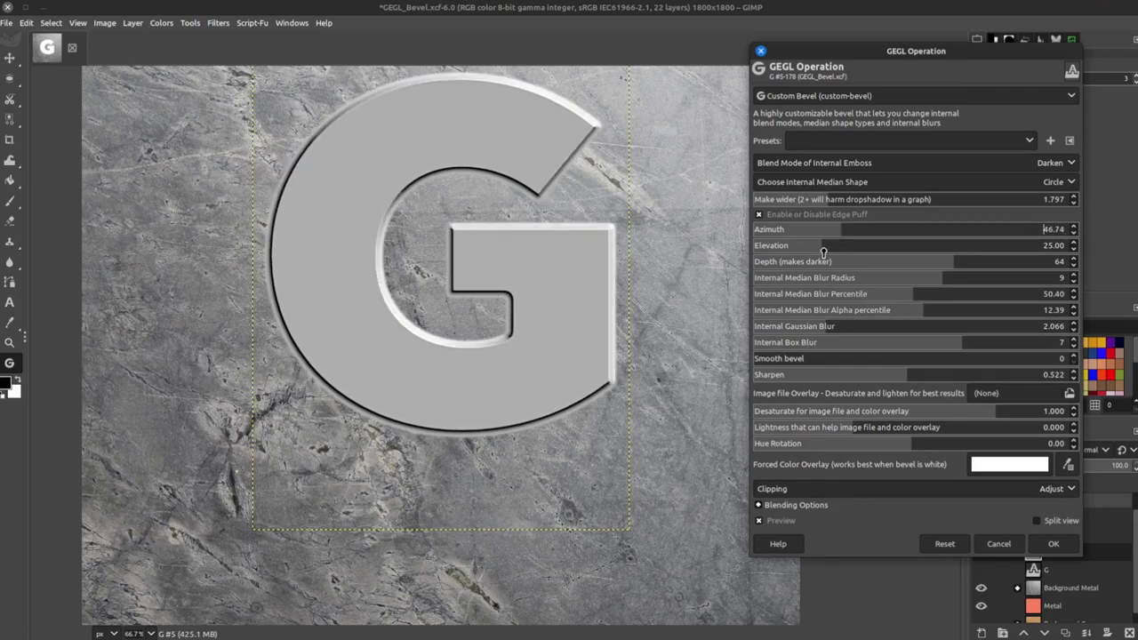
{"action": "left_click_drag", "start_coordinate": [823, 253], "coordinate": [889, 252]}
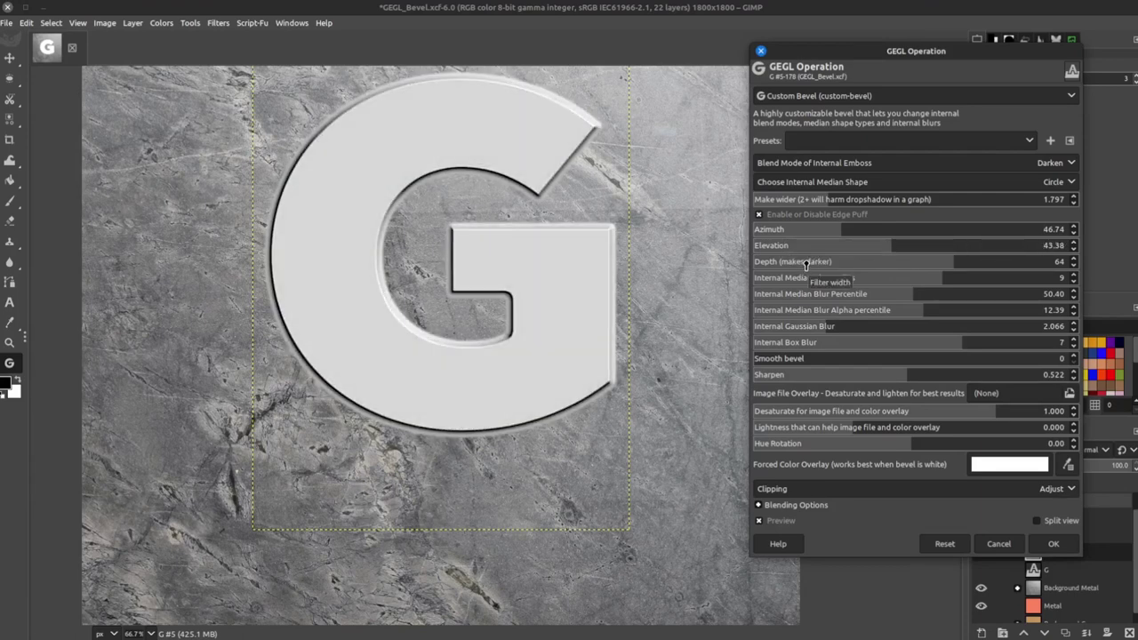
{"action": "left_click_drag", "start_coordinate": [806, 265], "coordinate": [886, 269]}
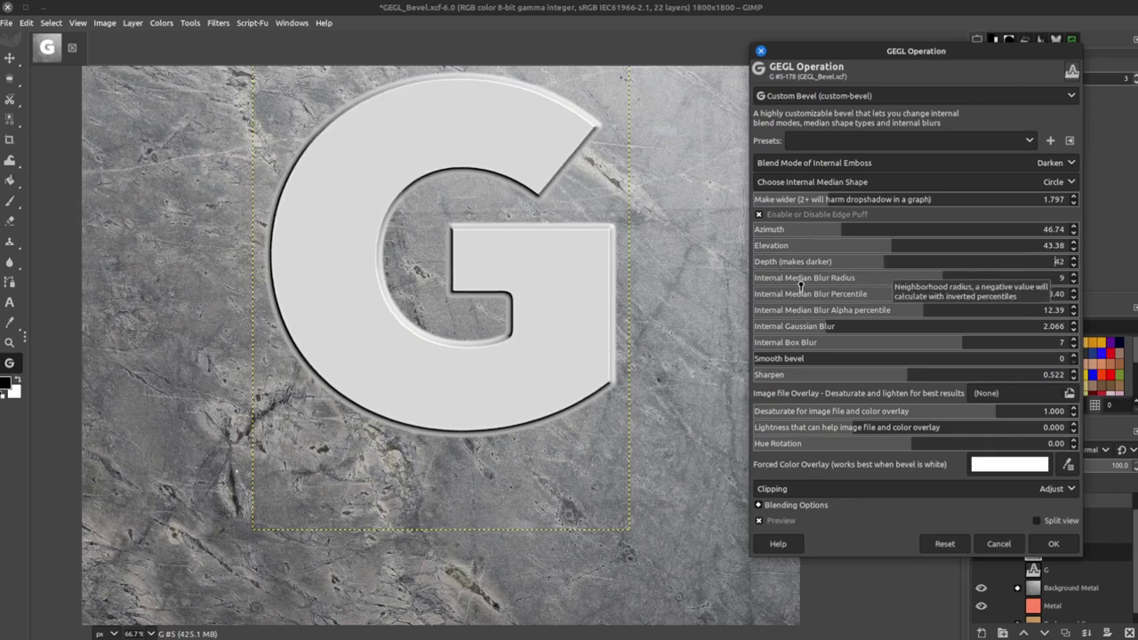
Set the internal median blur radius to 7.
{"action": "left_click", "coordinate": [834, 279]}
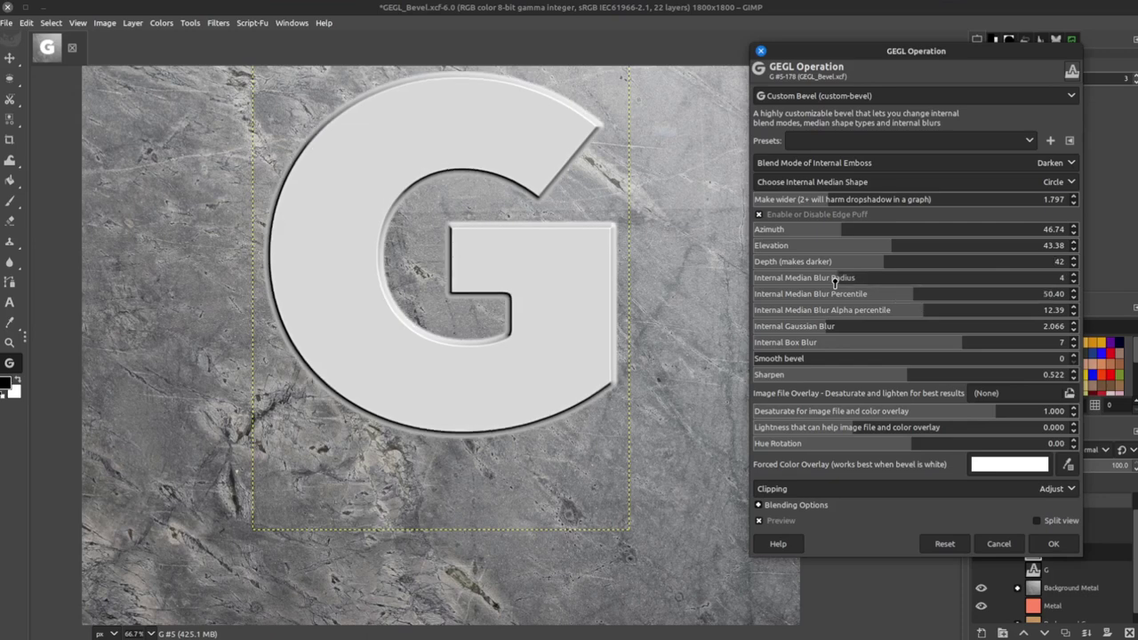
{"action": "left_click", "coordinate": [775, 279]}
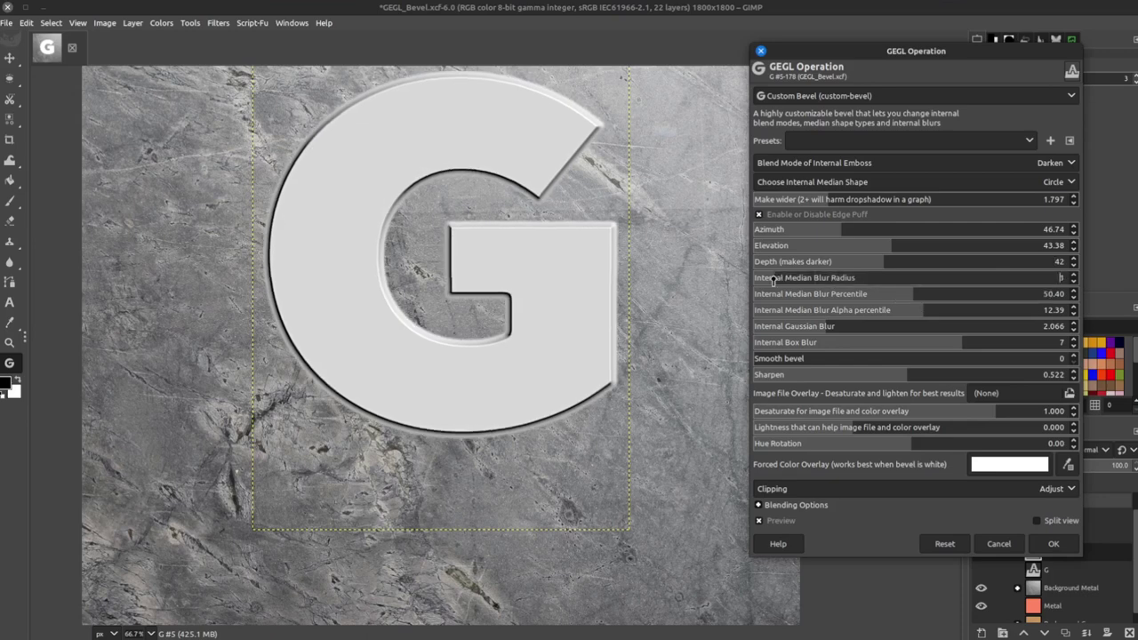
{"action": "left_click", "coordinate": [900, 281]}
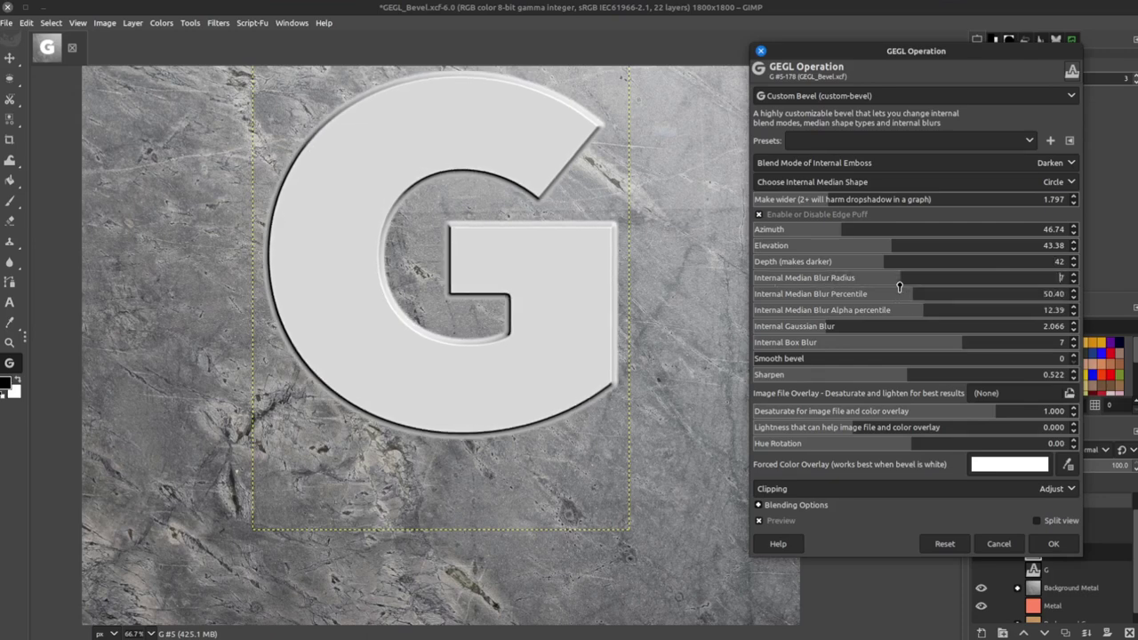
{"action": "left_click_drag", "start_coordinate": [900, 286], "coordinate": [1011, 281]}
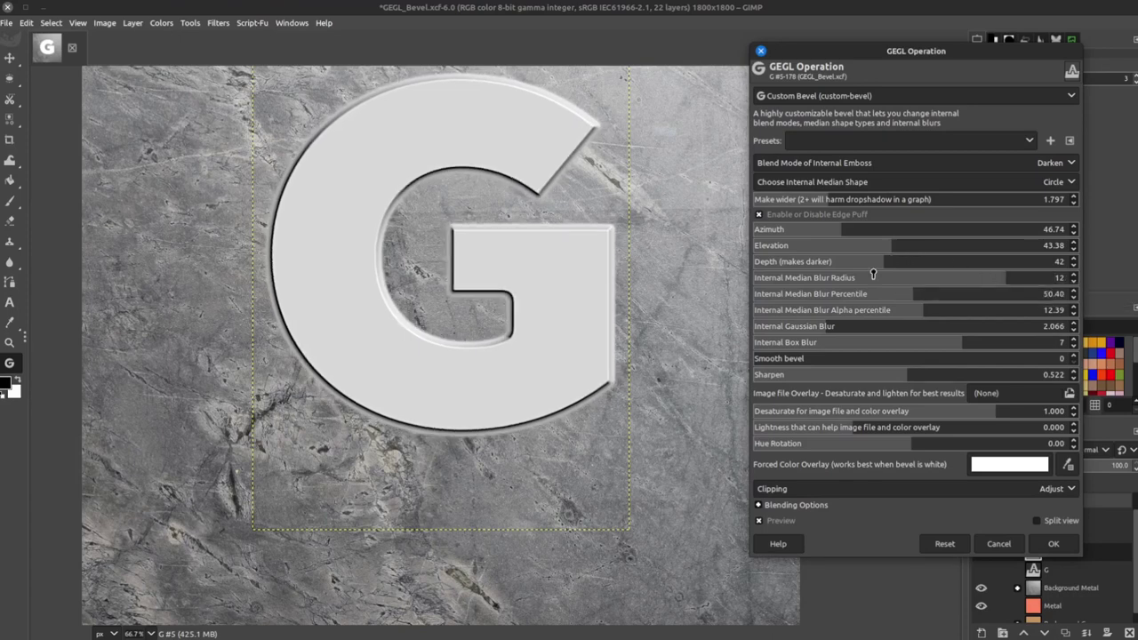
{"action": "left_click", "coordinate": [899, 282]}
Set median blur percentile 45.39, alpha percentile -8.88, and raise Gaussian blur to 6.387.
{"action": "left_click_drag", "start_coordinate": [896, 296], "coordinate": [987, 300]}
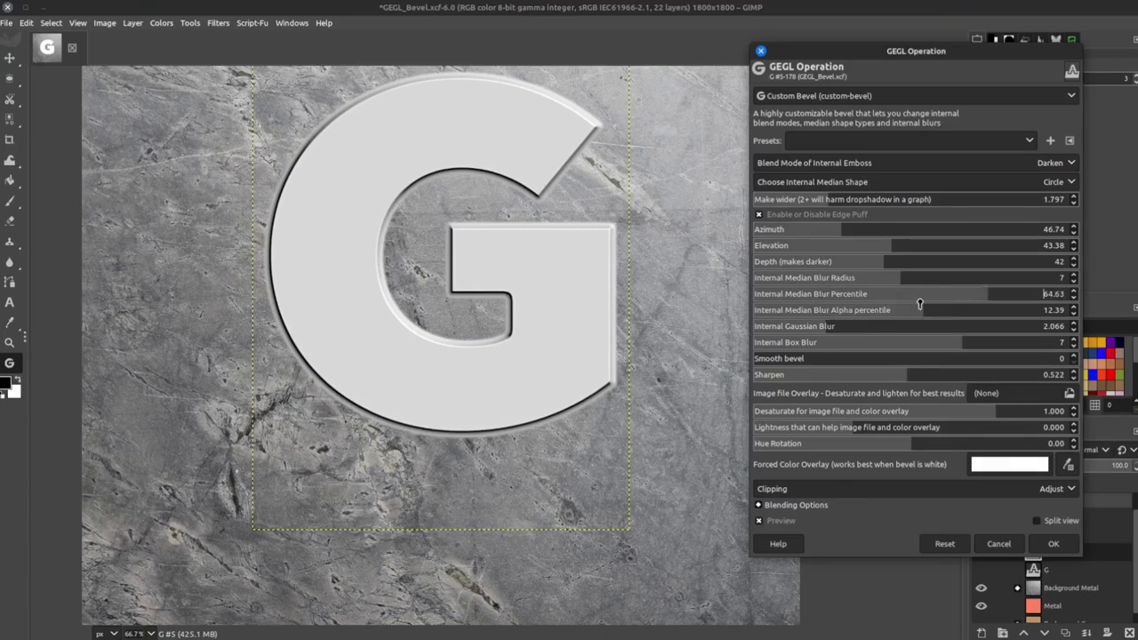
{"action": "left_click", "coordinate": [886, 301]}
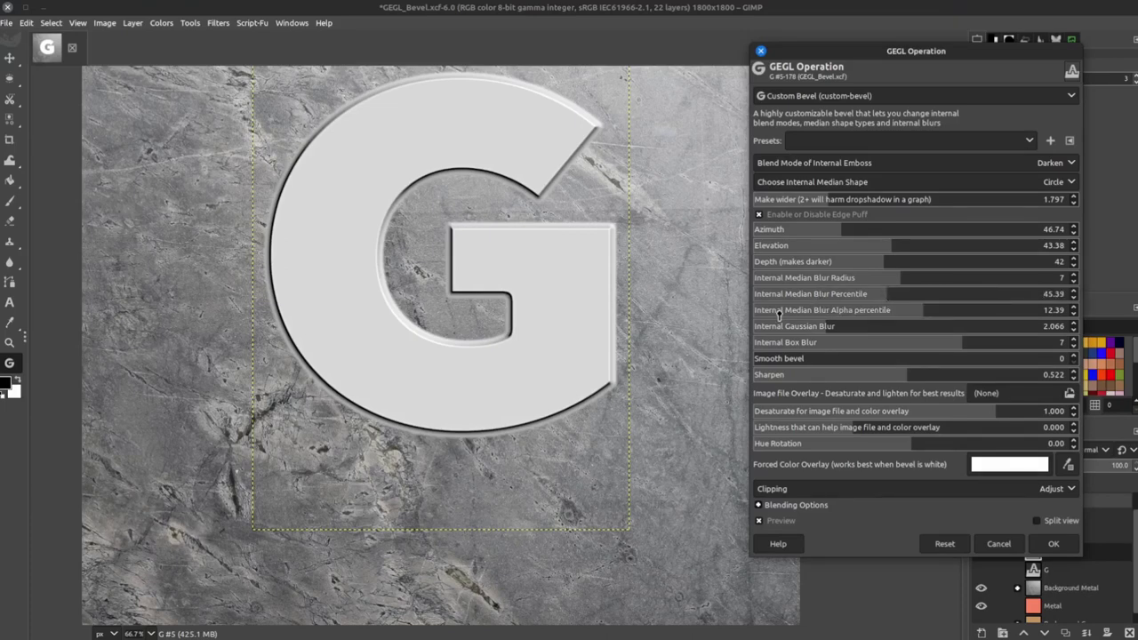
{"action": "left_click", "coordinate": [851, 313]}
{"action": "left_click_drag", "start_coordinate": [851, 321], "coordinate": [886, 318]}
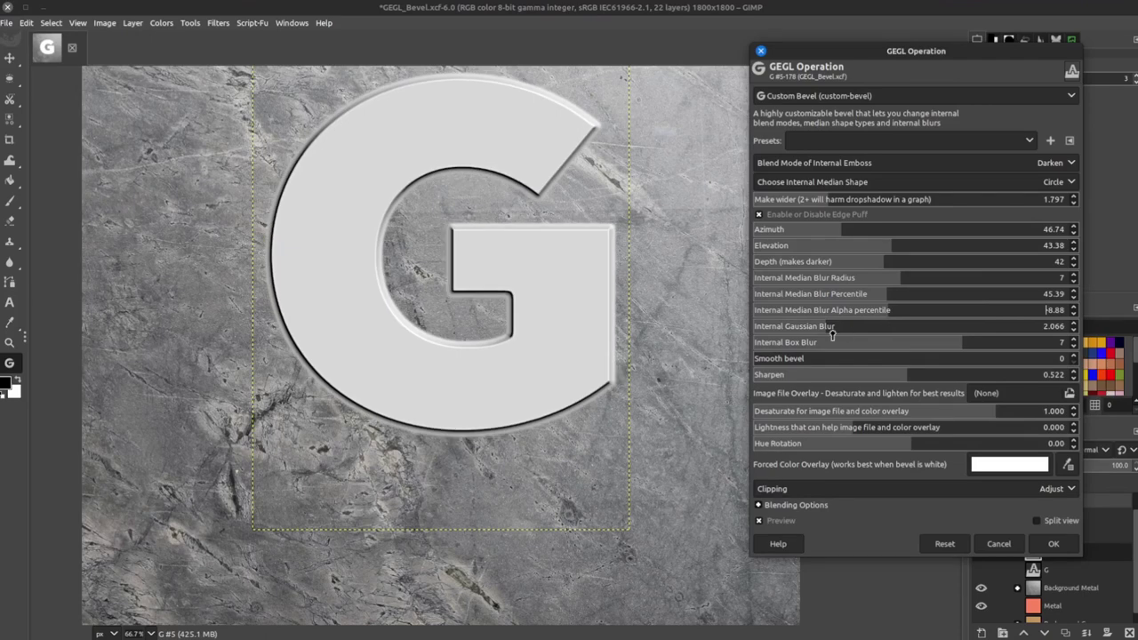
{"action": "left_click_drag", "start_coordinate": [782, 331], "coordinate": [977, 330]}
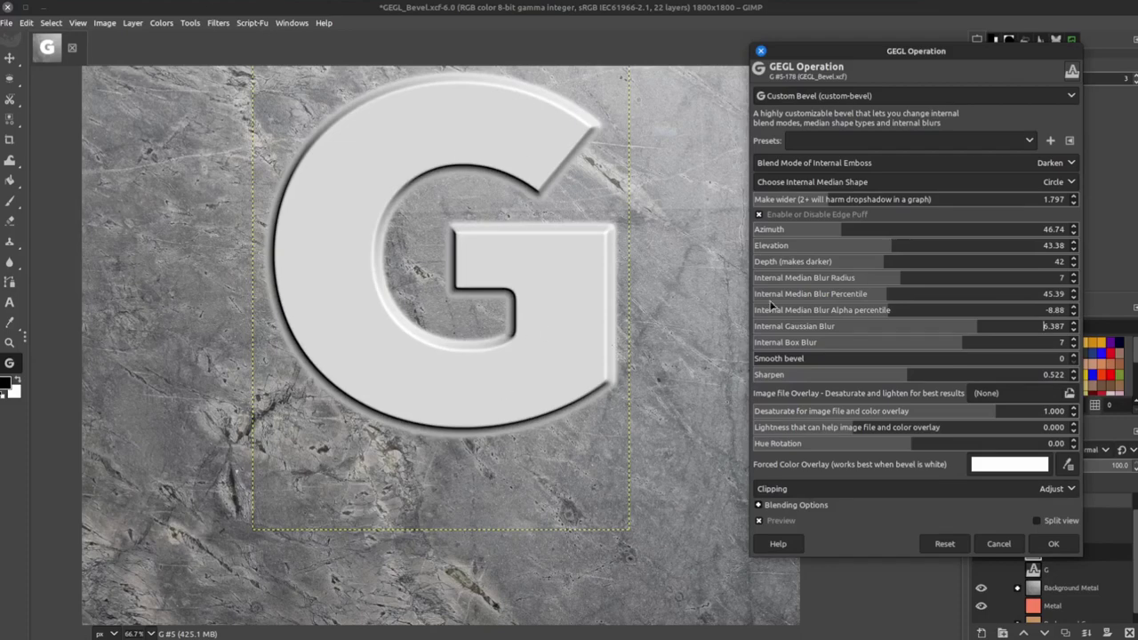
Enable Edge Puff, lower the median blur percentiles, and set Gaussian blur to 2.254.
{"action": "left_click", "coordinate": [759, 215]}
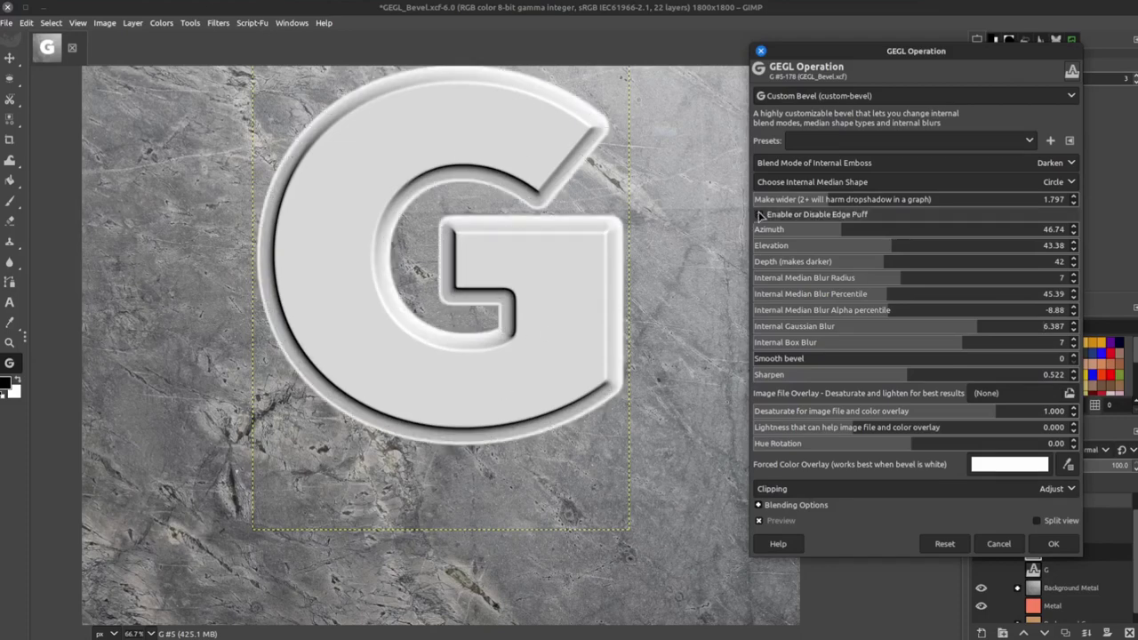
{"action": "left_click", "coordinate": [797, 310]}
{"action": "left_click", "coordinate": [816, 293]}
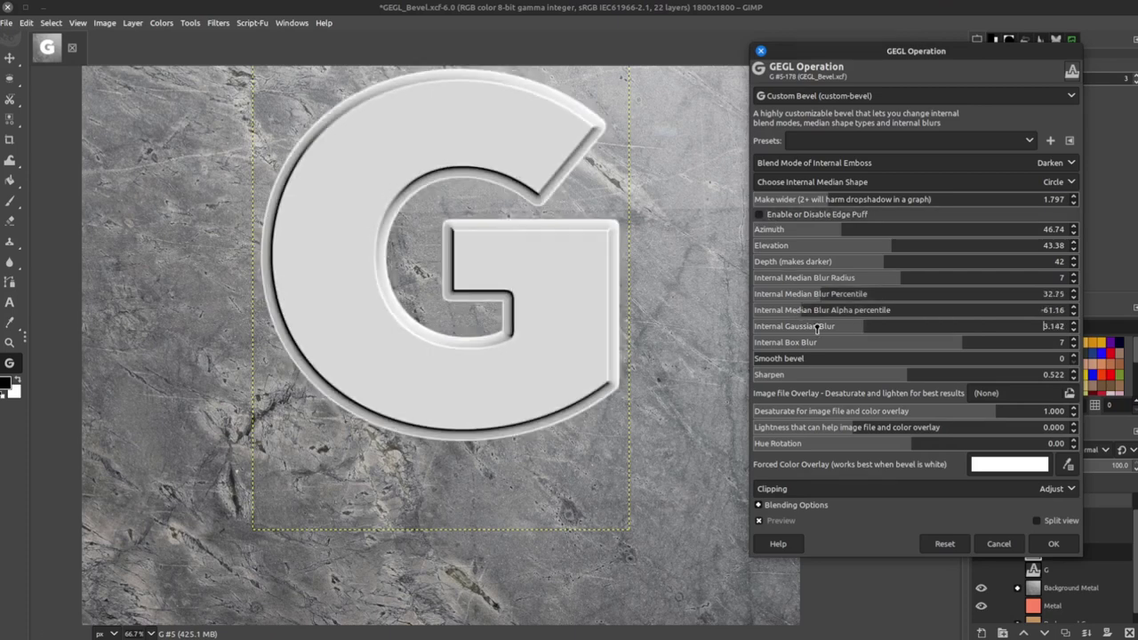
{"action": "left_click", "coordinate": [792, 326]}
{"action": "left_click_drag", "start_coordinate": [792, 326], "coordinate": [845, 347]}
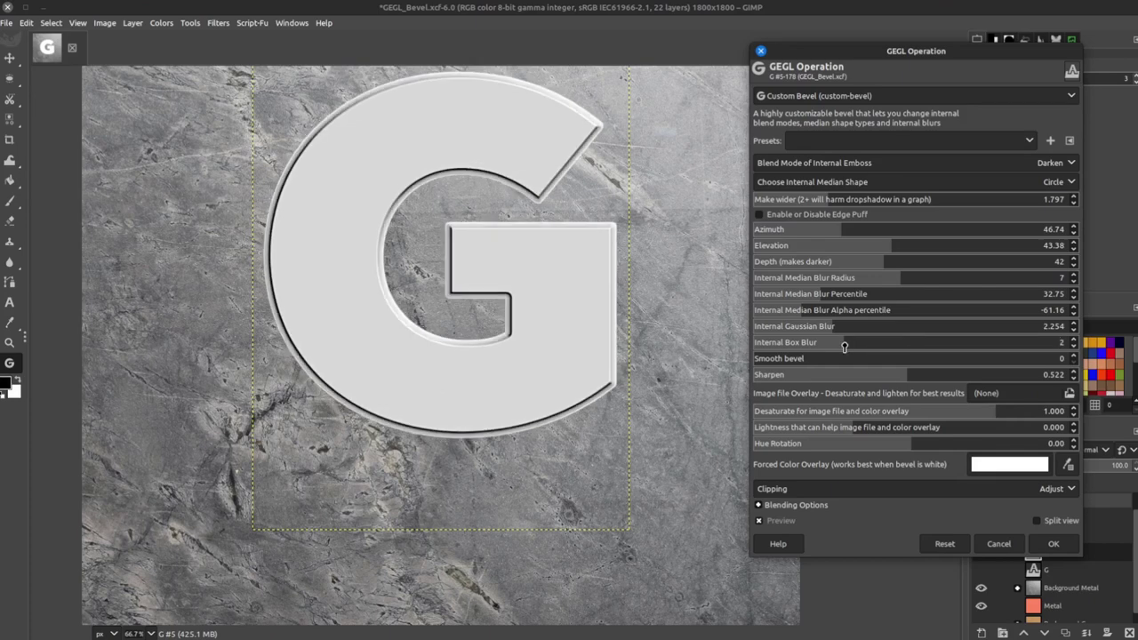
Set box blur to 3 and sharpen to 1.125, then zoom out to the whole G.
{"action": "left_click_drag", "start_coordinate": [845, 347], "coordinate": [790, 376]}
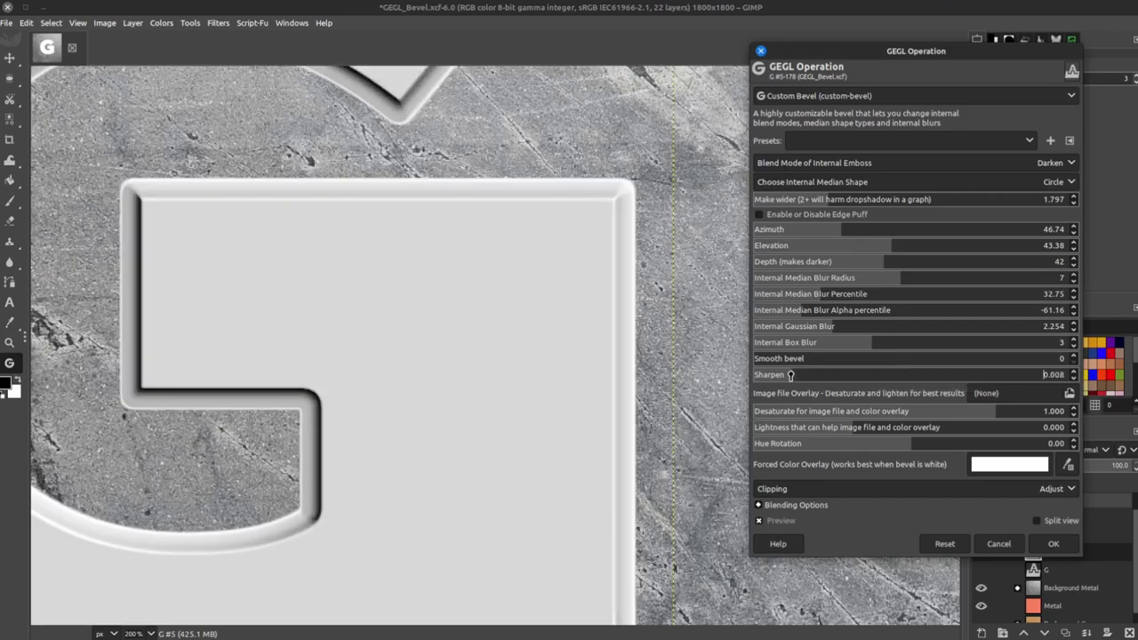
{"action": "left_click", "coordinate": [959, 375]}
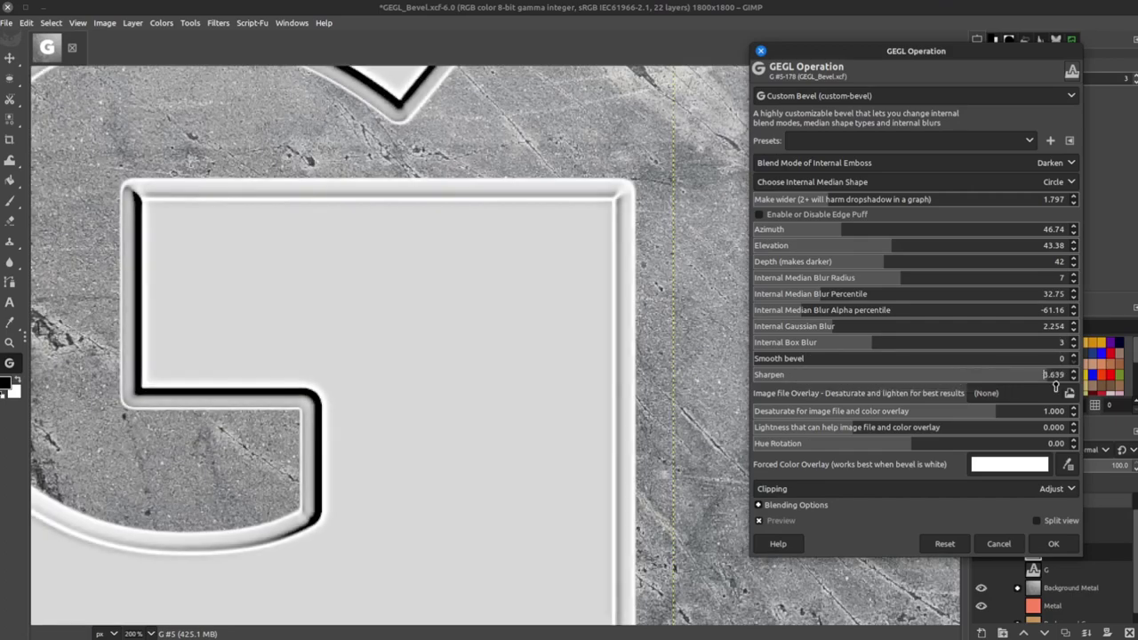
{"action": "left_click", "coordinate": [952, 375]}
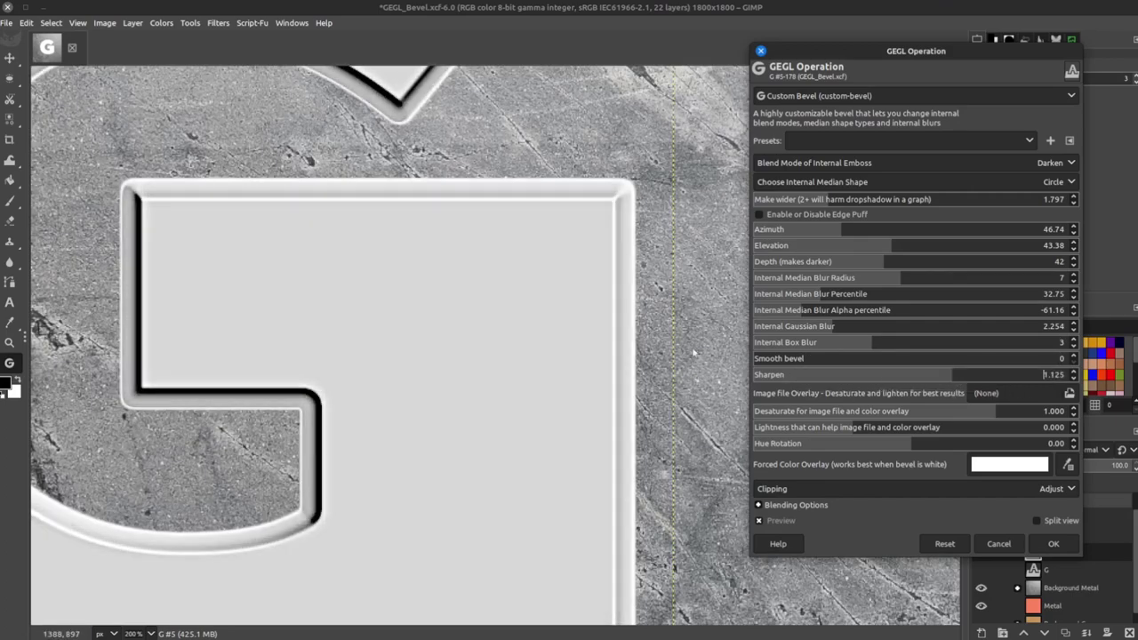
{"action": "key", "text": "grave"}
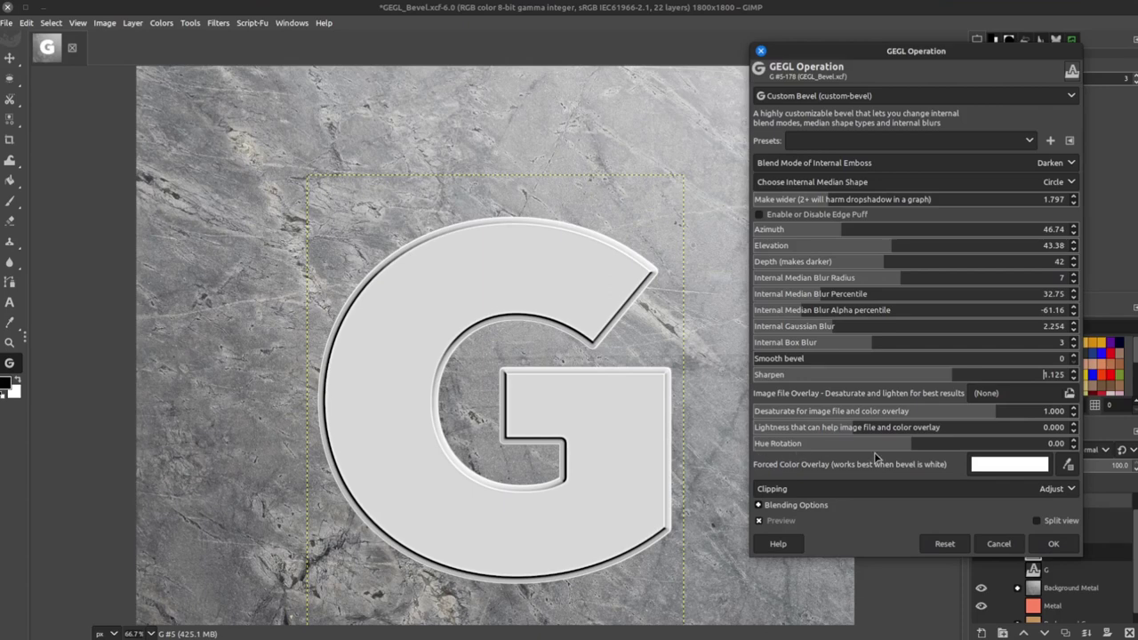
Keep the white forced colour overlay, untick Edge Puff, and apply the Custom Bevel to G #5.
{"action": "left_click", "coordinate": [1009, 464]}
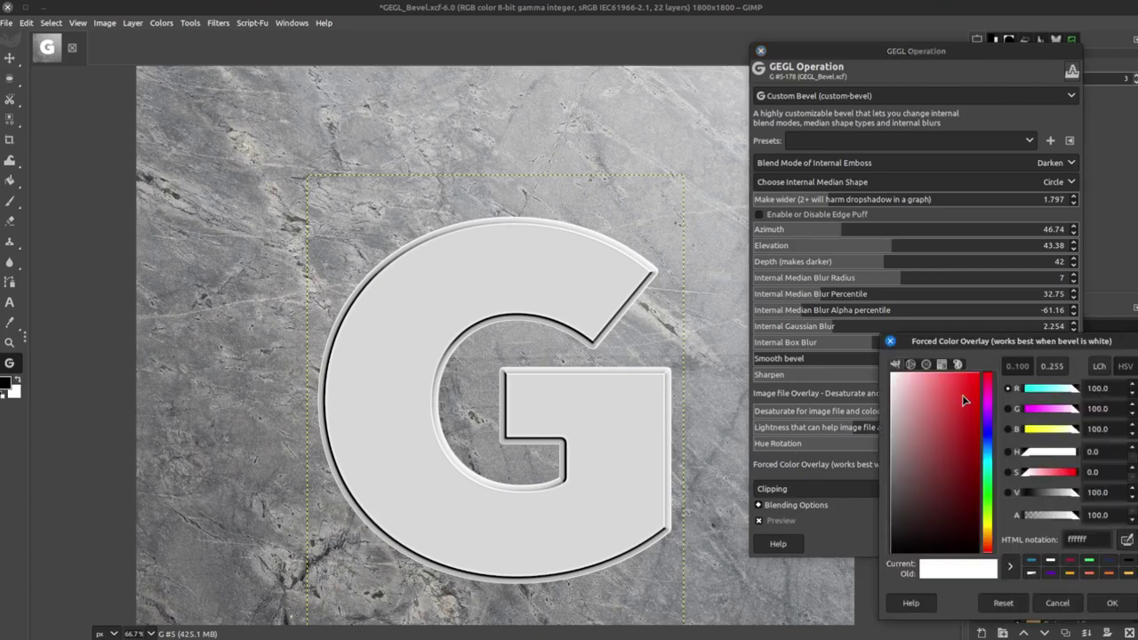
{"action": "left_click_drag", "start_coordinate": [924, 418], "coordinate": [889, 480]}
{"action": "key", "text": "Escape"}
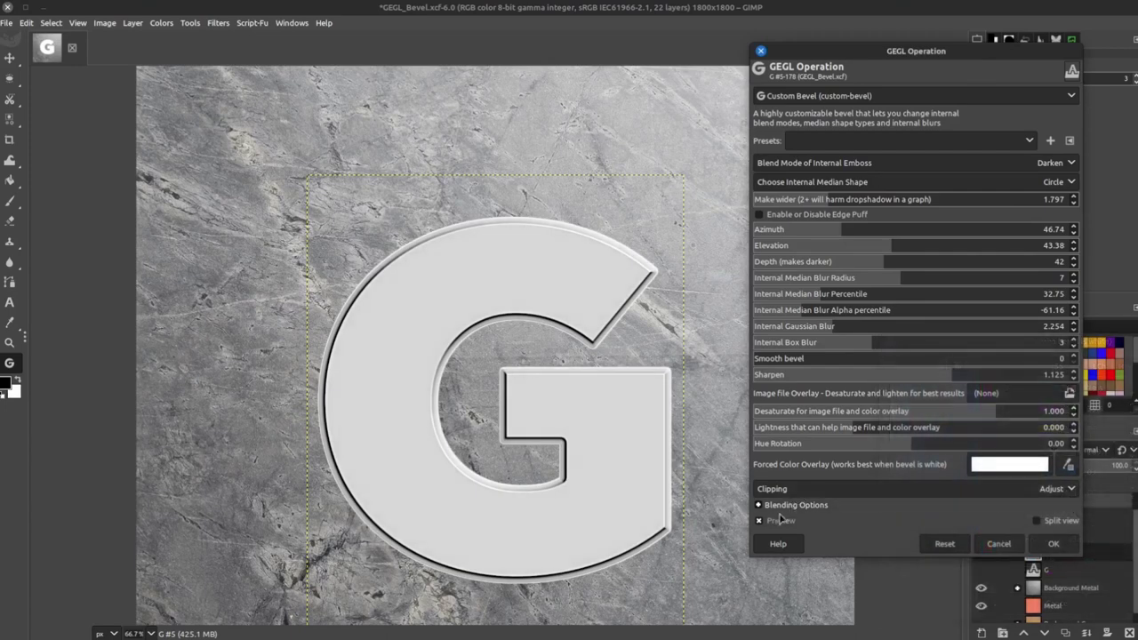
{"action": "left_click", "coordinate": [761, 216]}
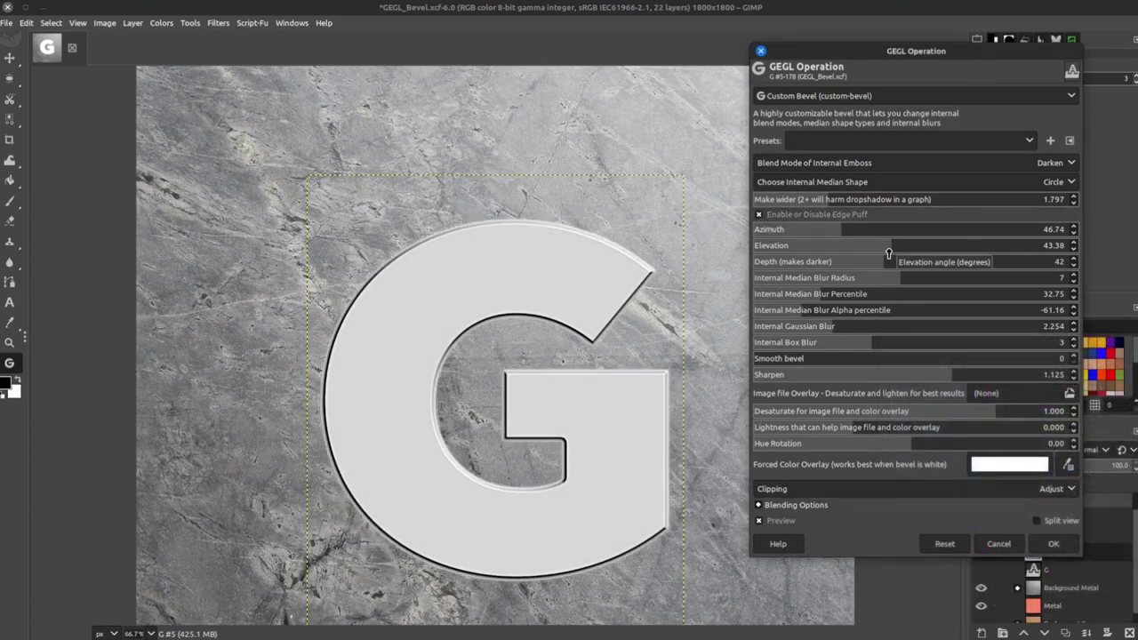
{"action": "left_click", "coordinate": [1054, 543]}
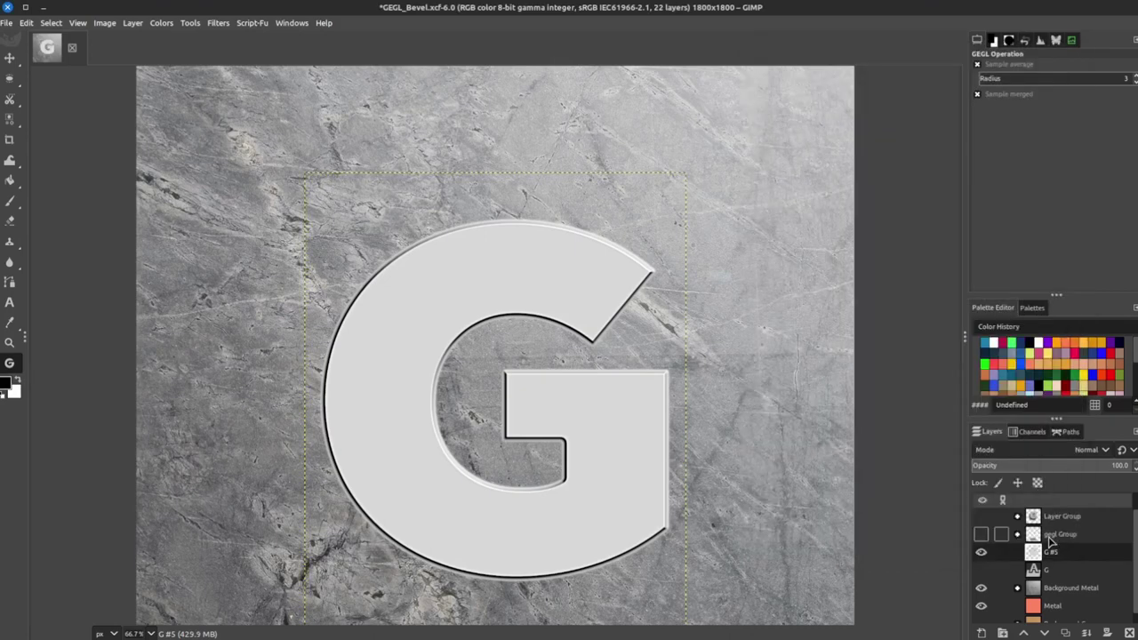